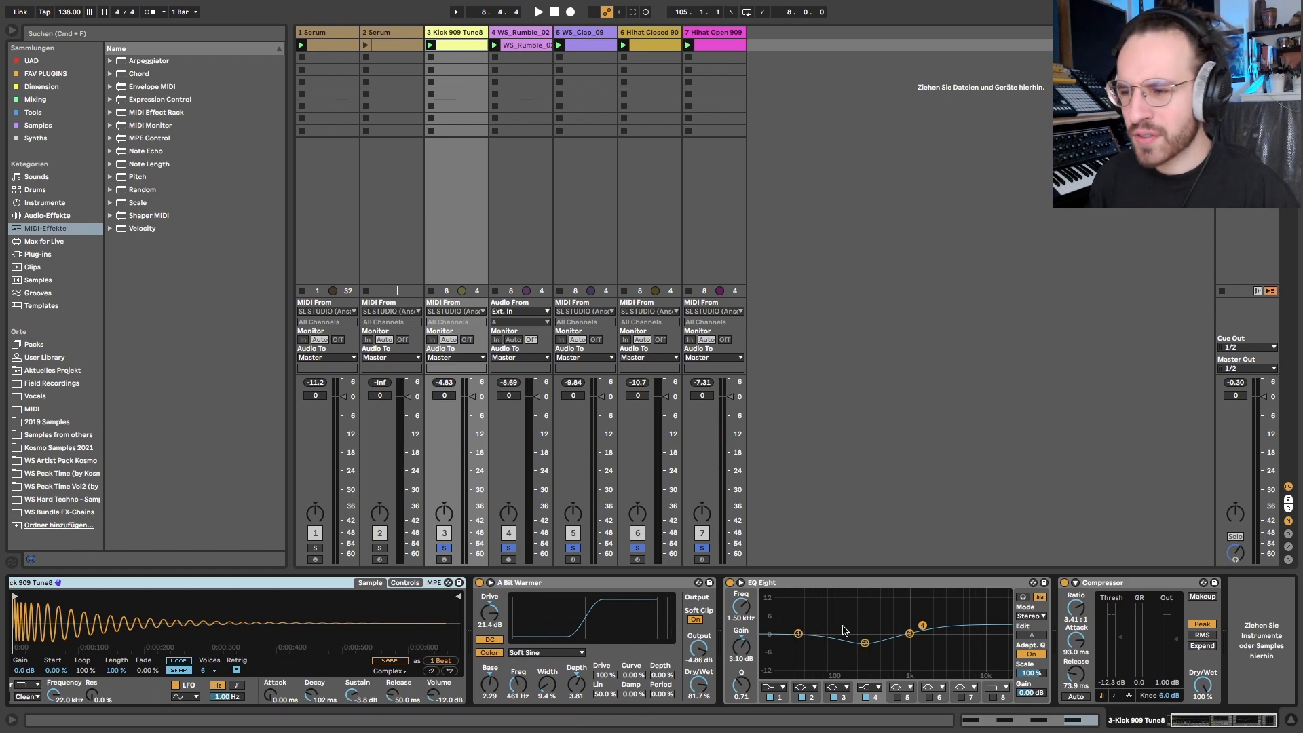
Examine the low-mid band of the kick's EQ Eight and audition the kick track alone in solo.
click(866, 643)
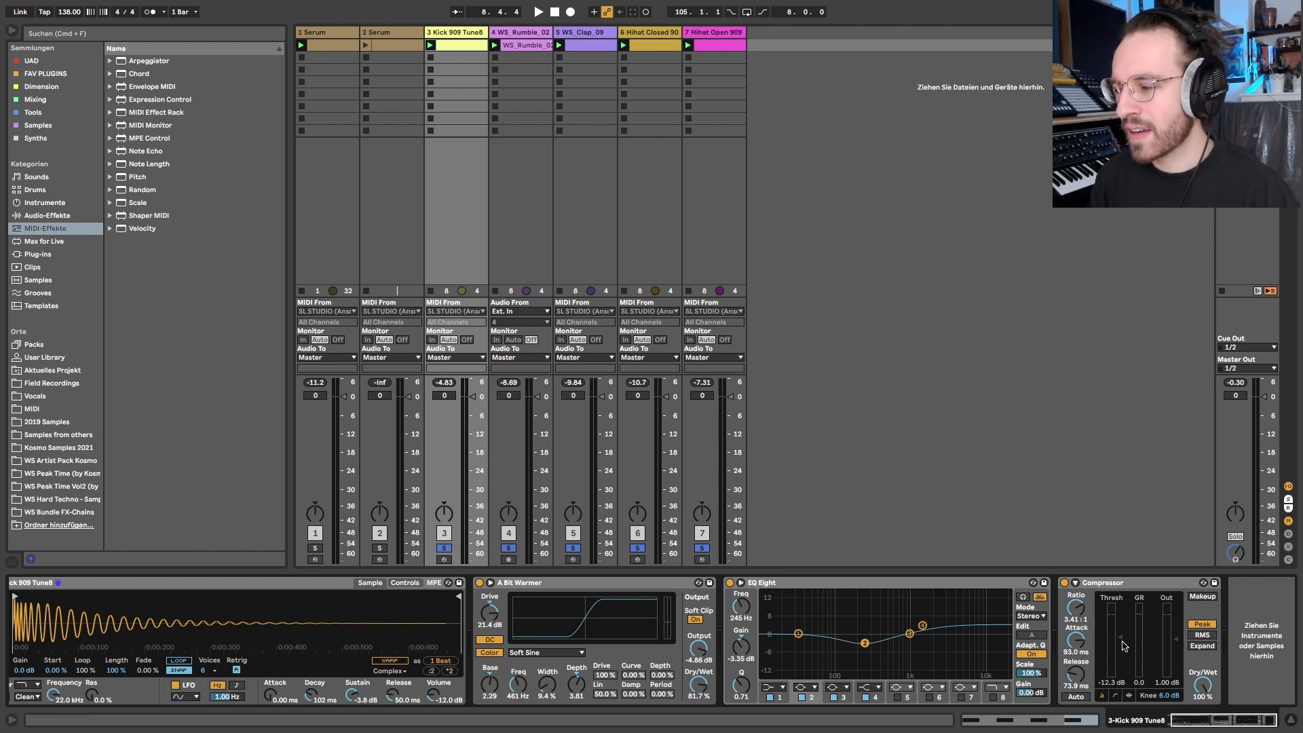
click(445, 548)
key(space)
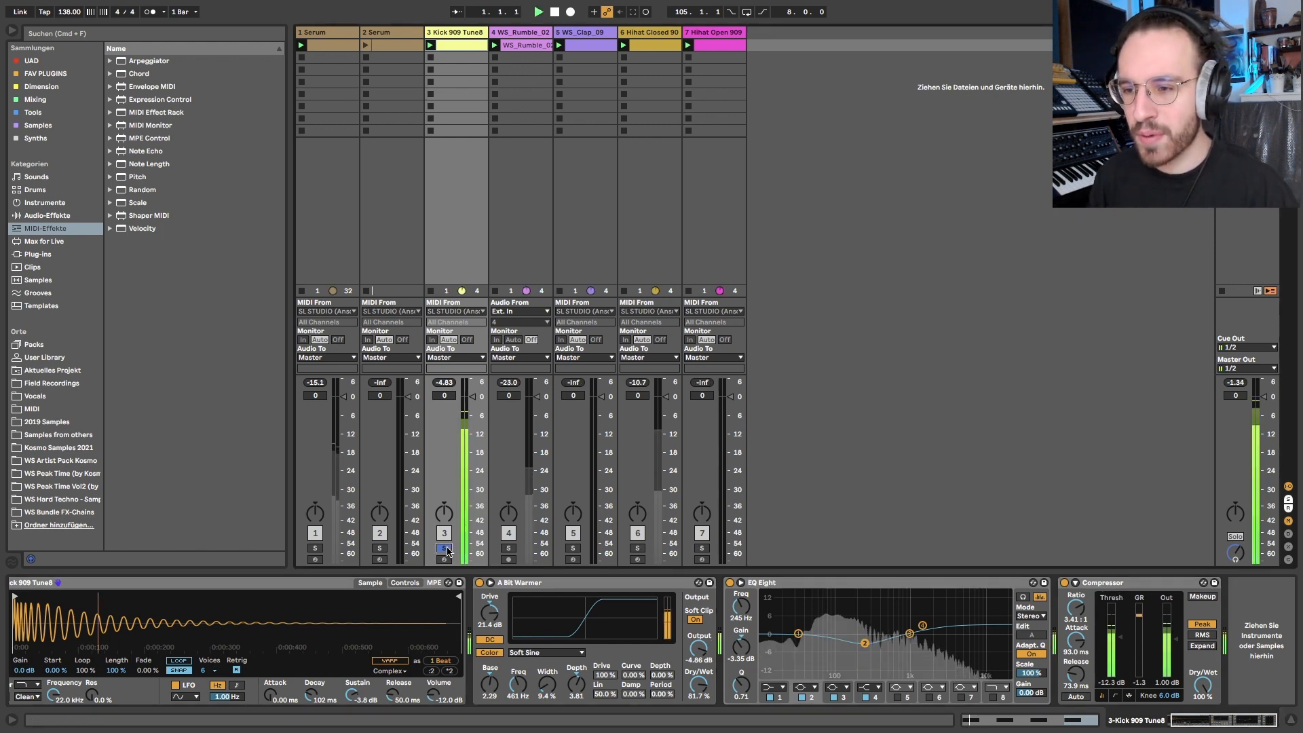
Add the rumble track to the soloed kick, stop playback and inspect the rumble track's device chain.
super+click(509, 549)
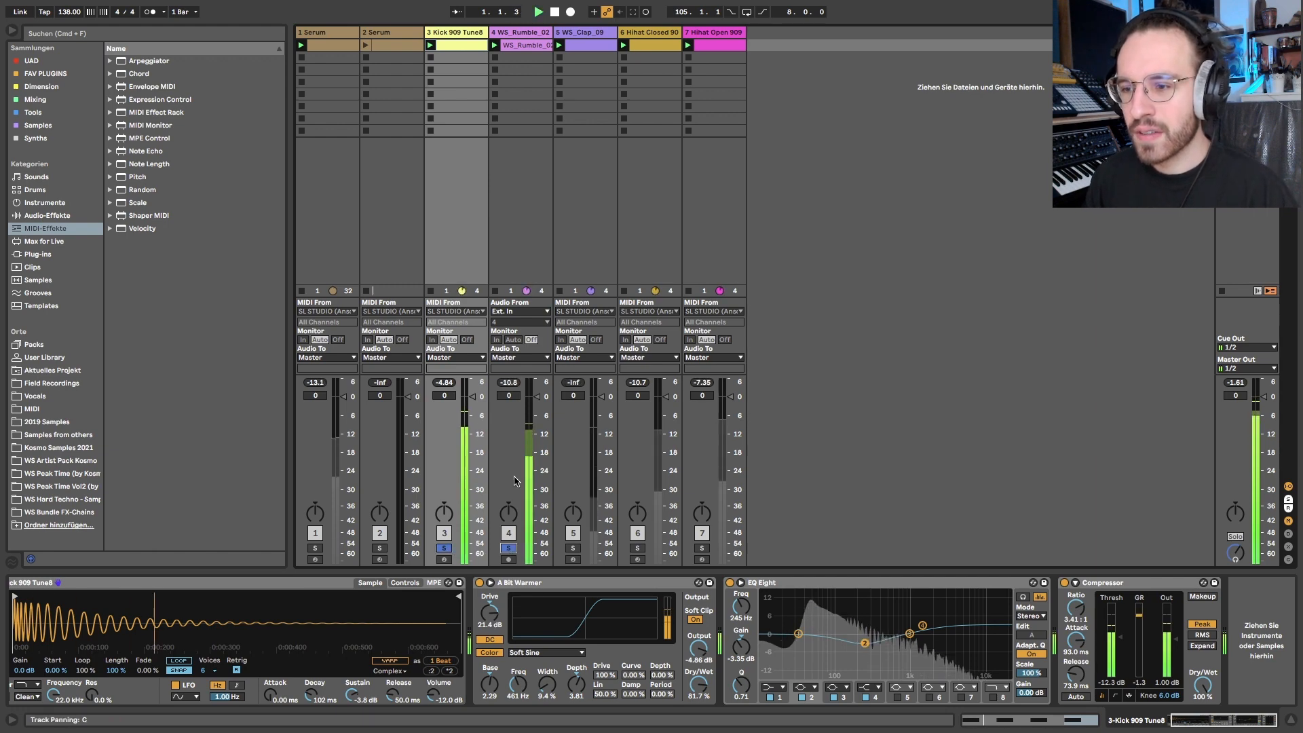
double_click(518, 45)
key(space)
key(shift+Tab)
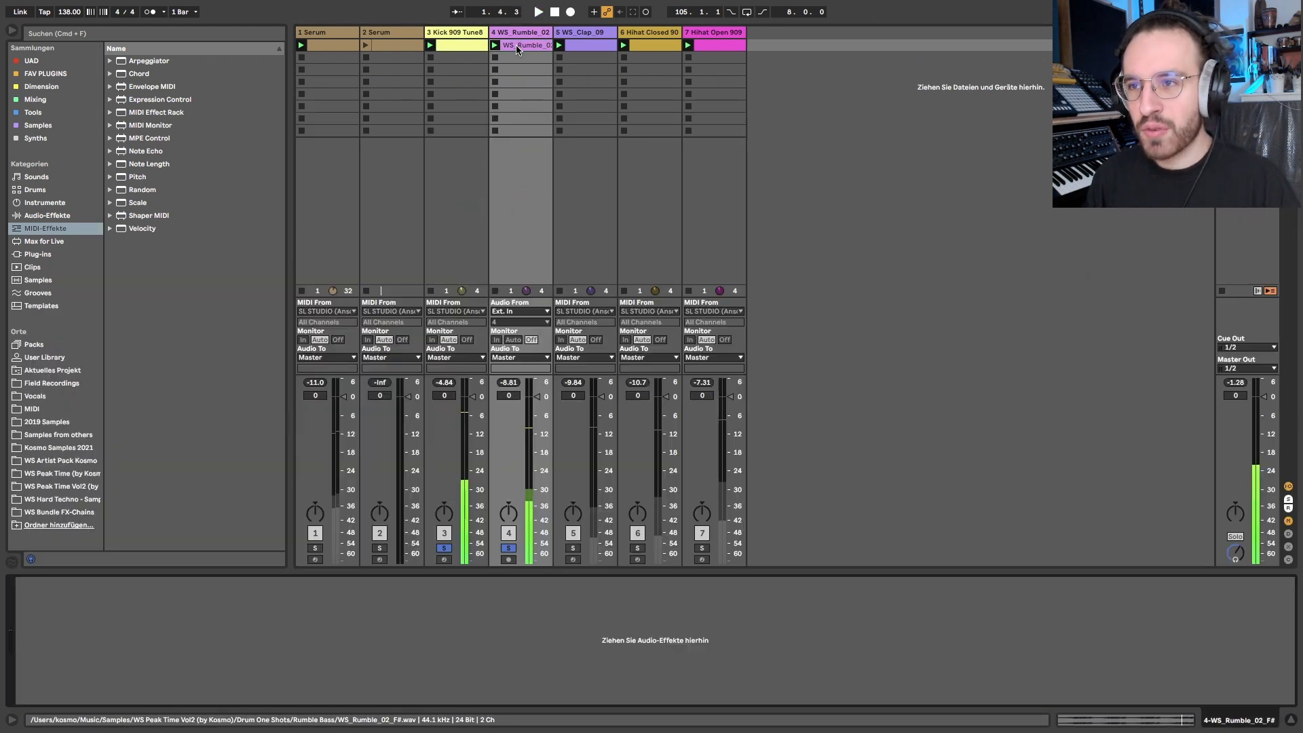
Add the clap, closed hihat and open hihat tracks to the solo and inspect their sampler devices.
super+click(574, 548)
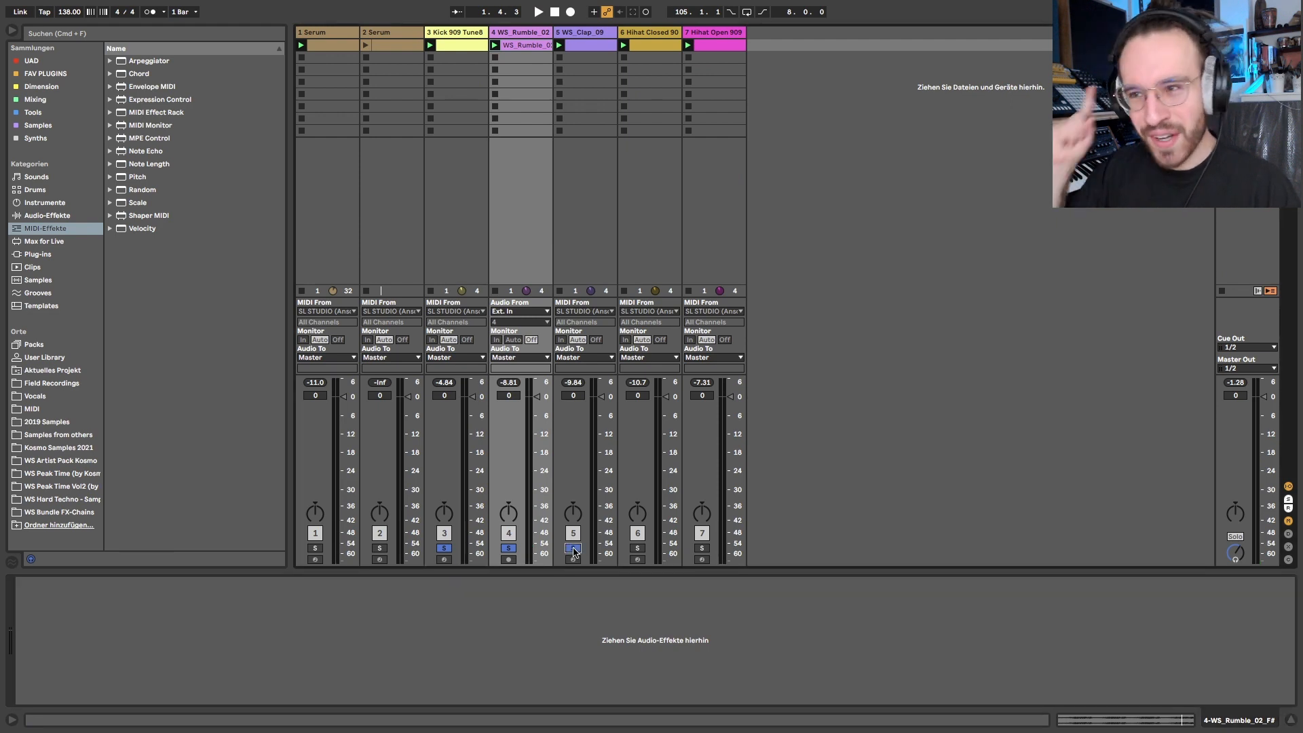
click(579, 32)
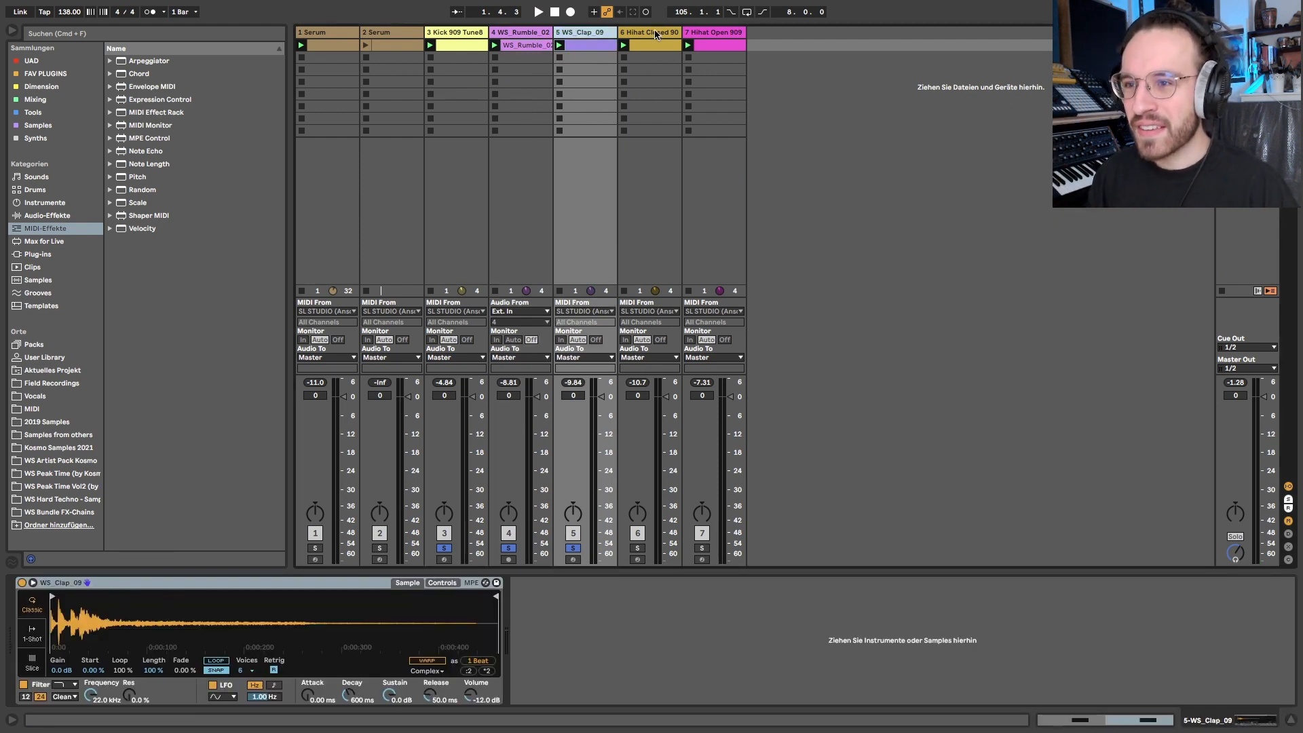
key(Right)
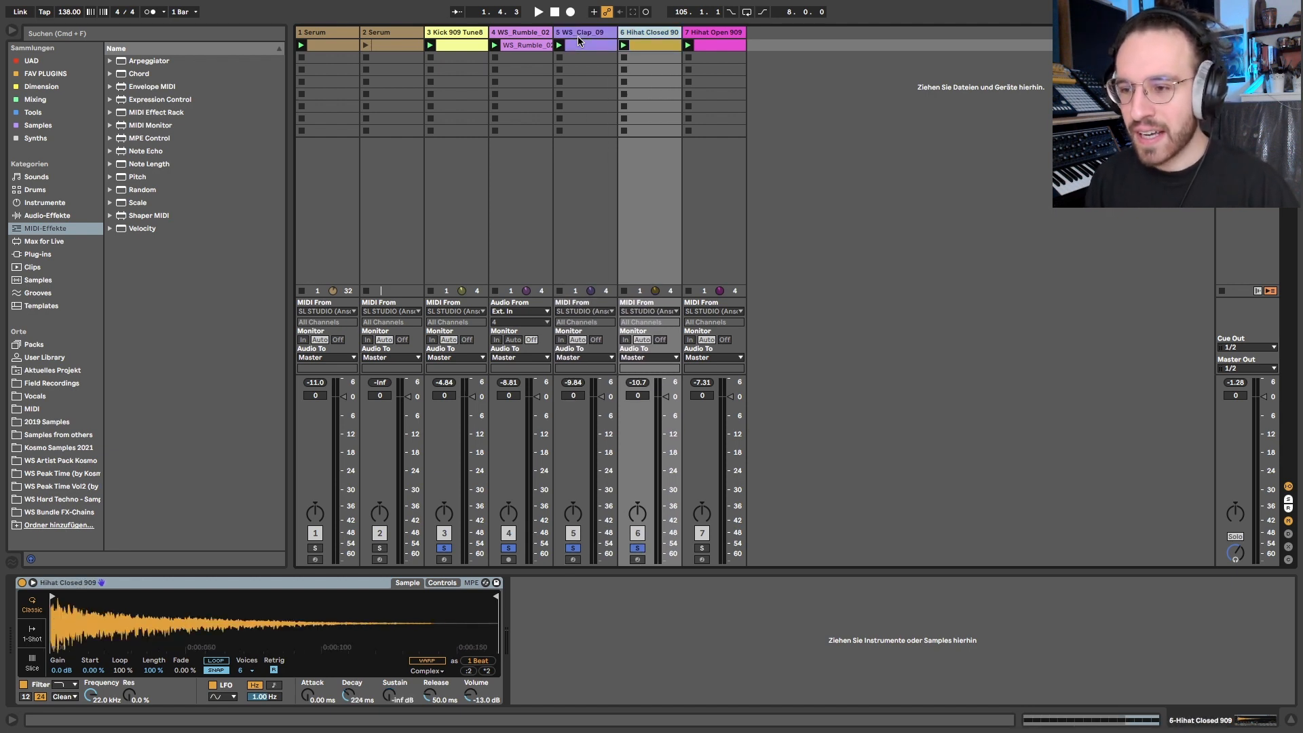
key(Right)
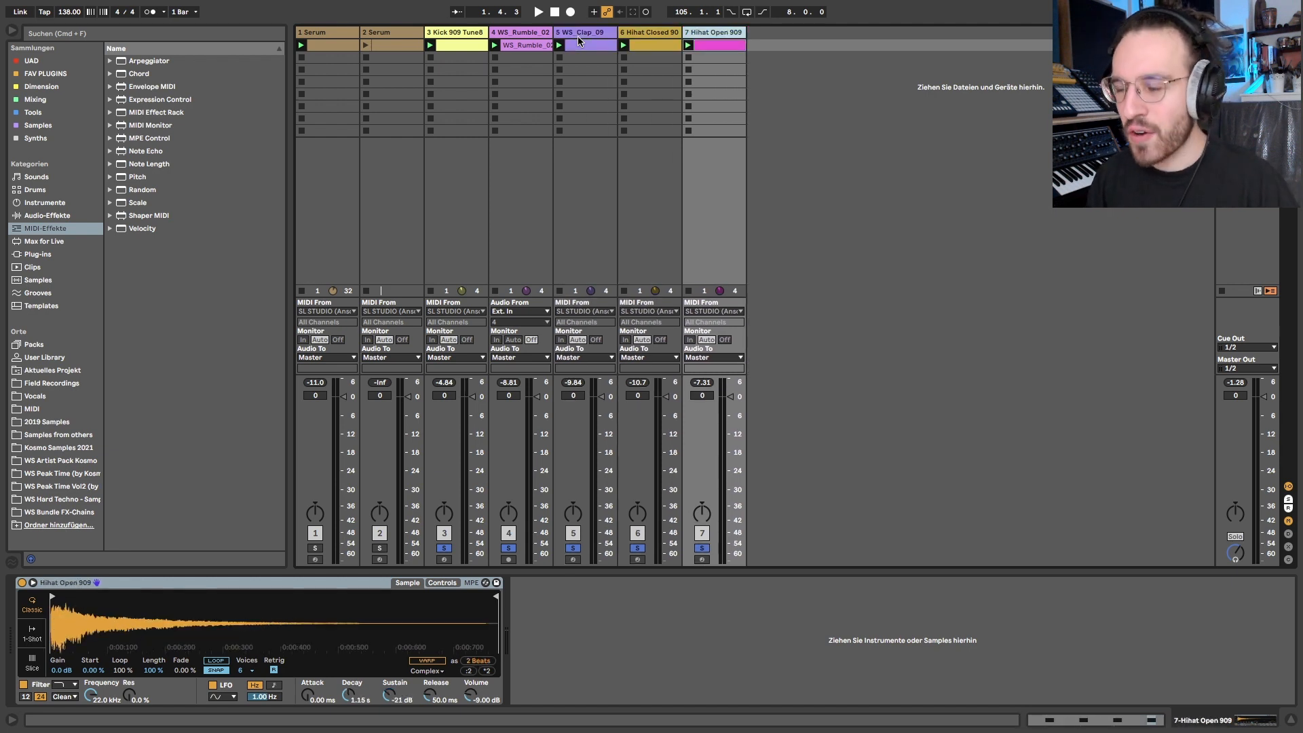
click(662, 33)
click(714, 32)
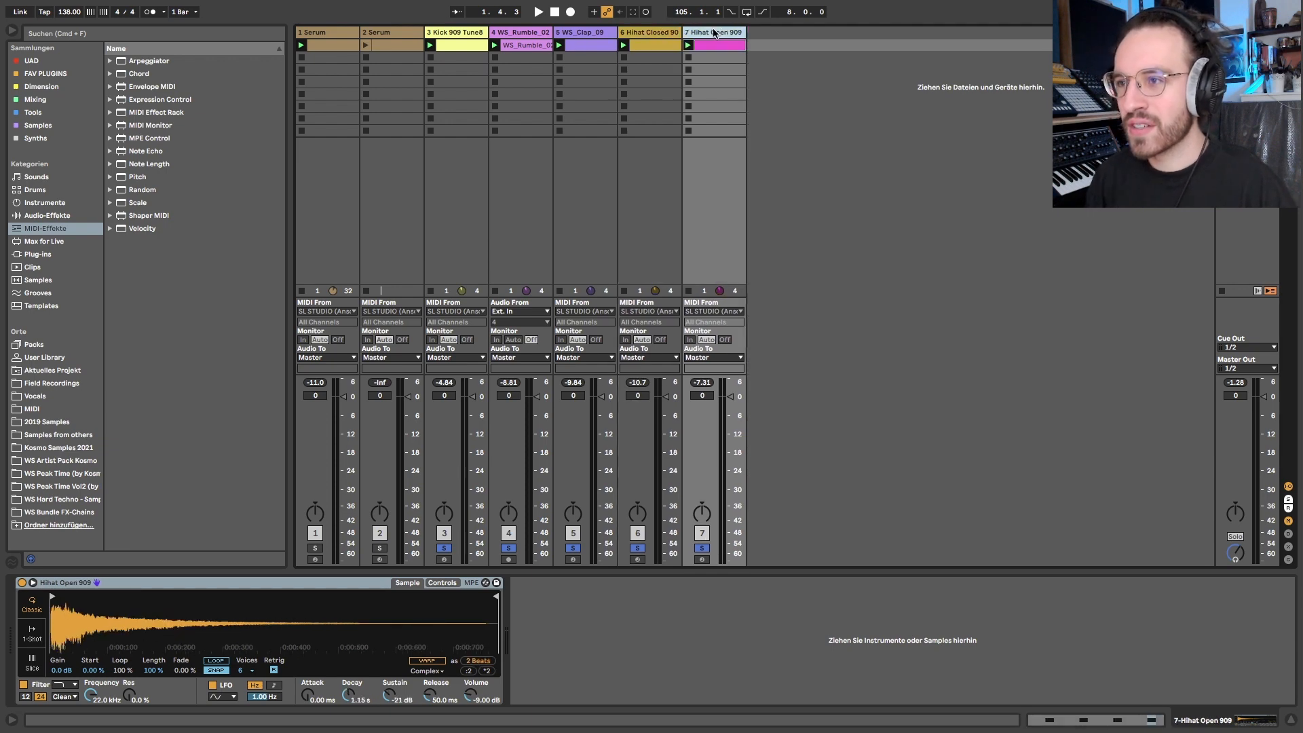
Examine the note pattern and velocities in the closed hihat's MIDI clip.
key(Left)
key(shift+Tab)
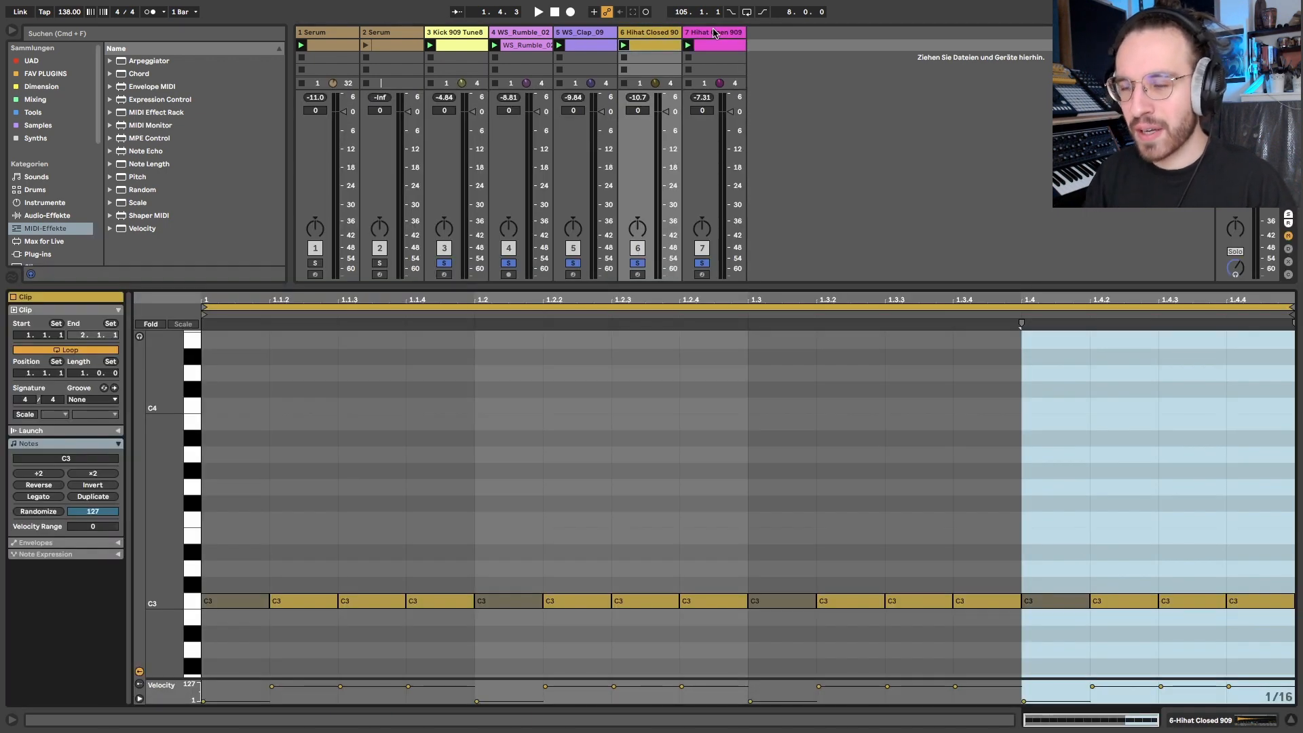
key(shift+Tab)
key(shift+Tab)
key(Escape)
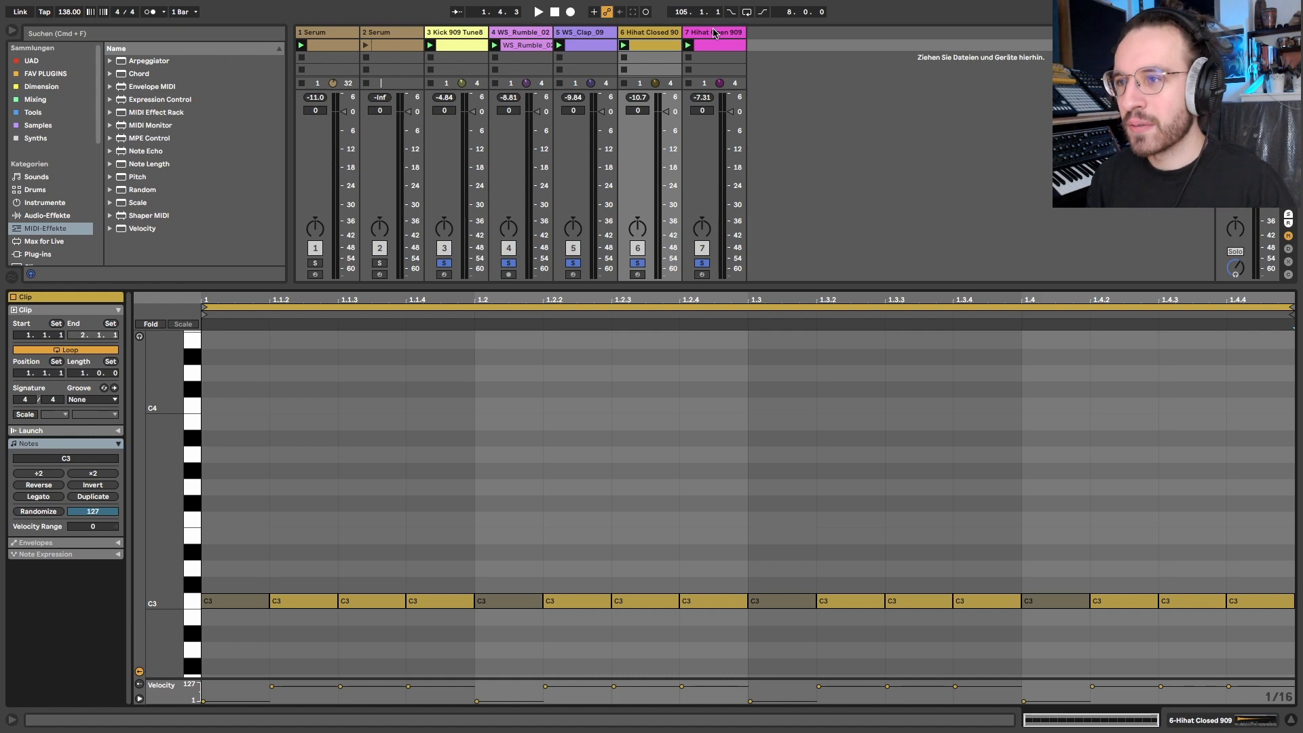
Audition the soloed drum group with the open hihat pattern displayed, and take all tracks out of solo.
click(714, 32)
key(space)
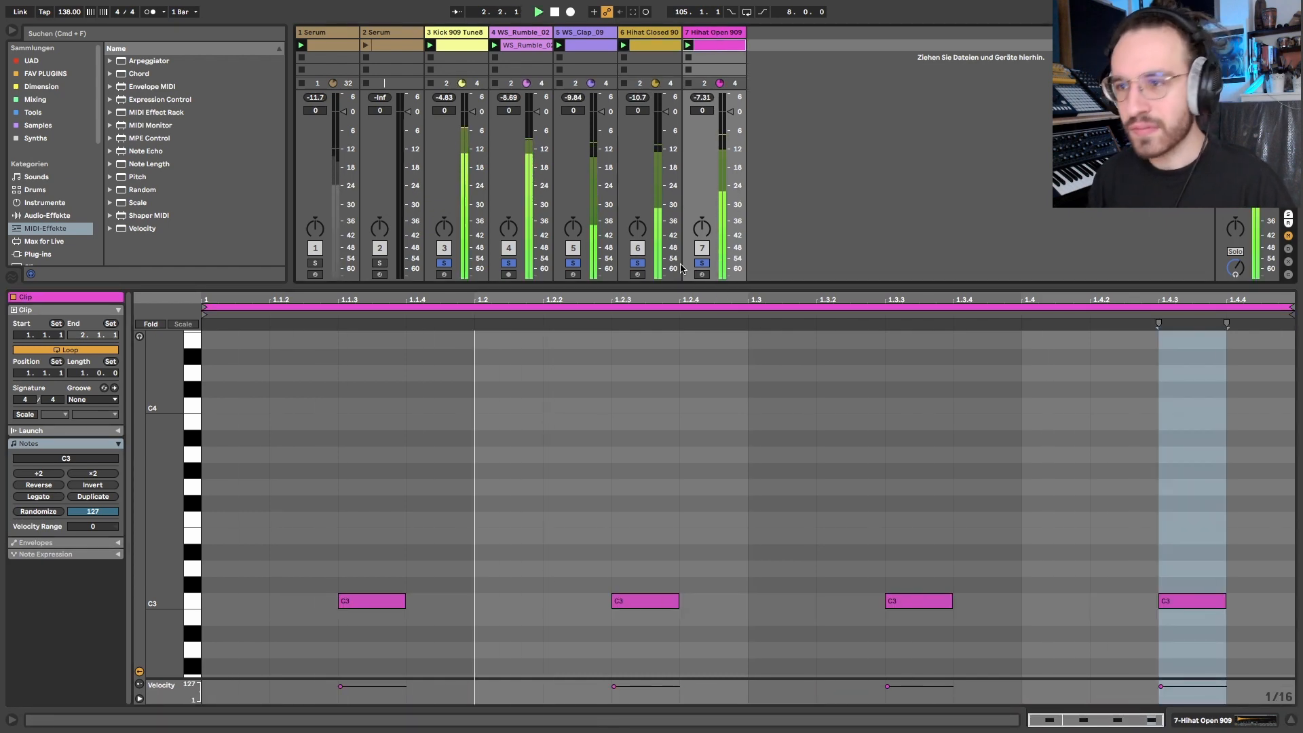
key(shift+Tab)
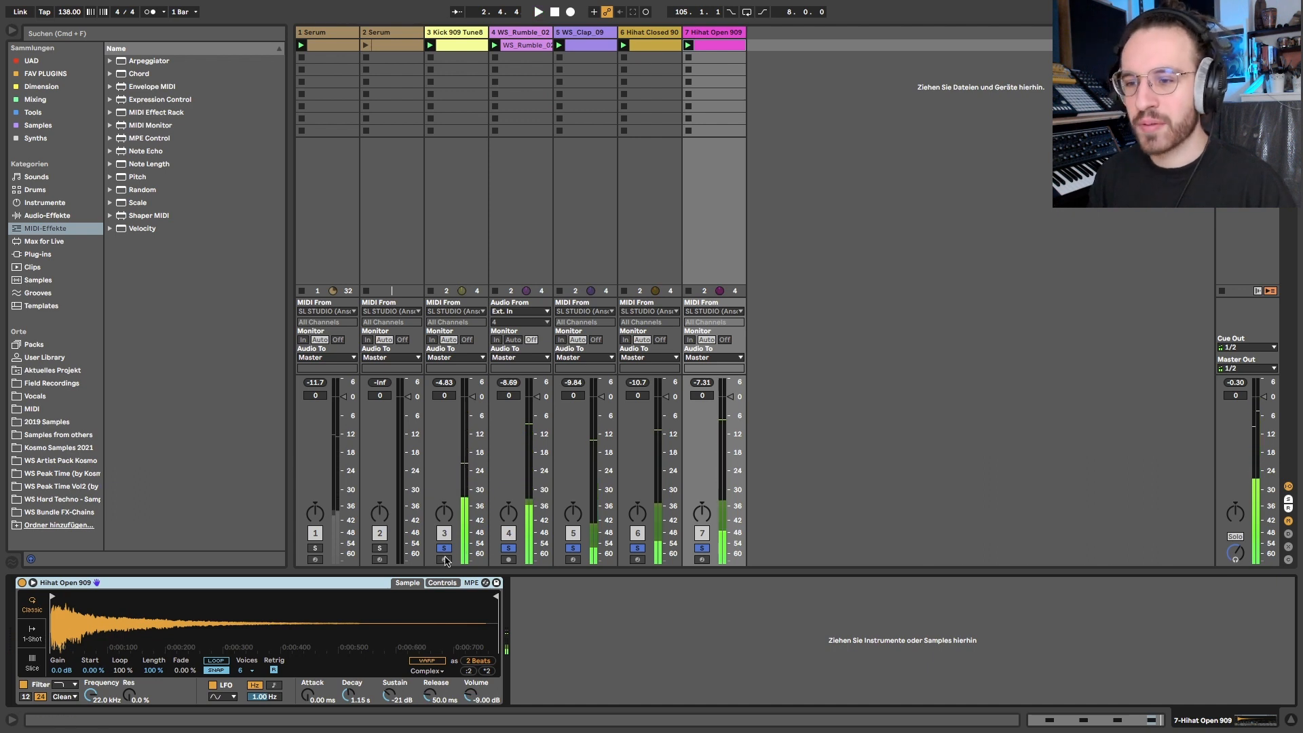
click(445, 549)
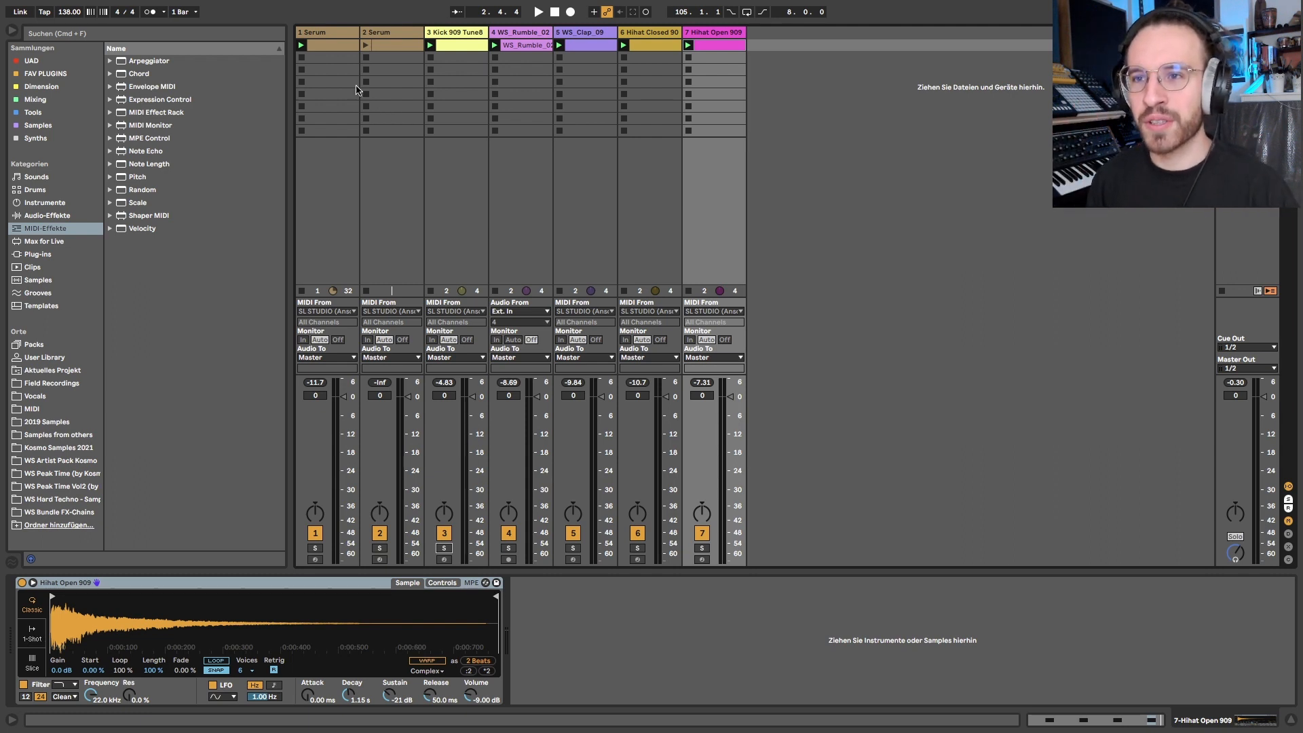
Open the melody MIDI clip on track 2 with its full note range in view.
click(373, 33)
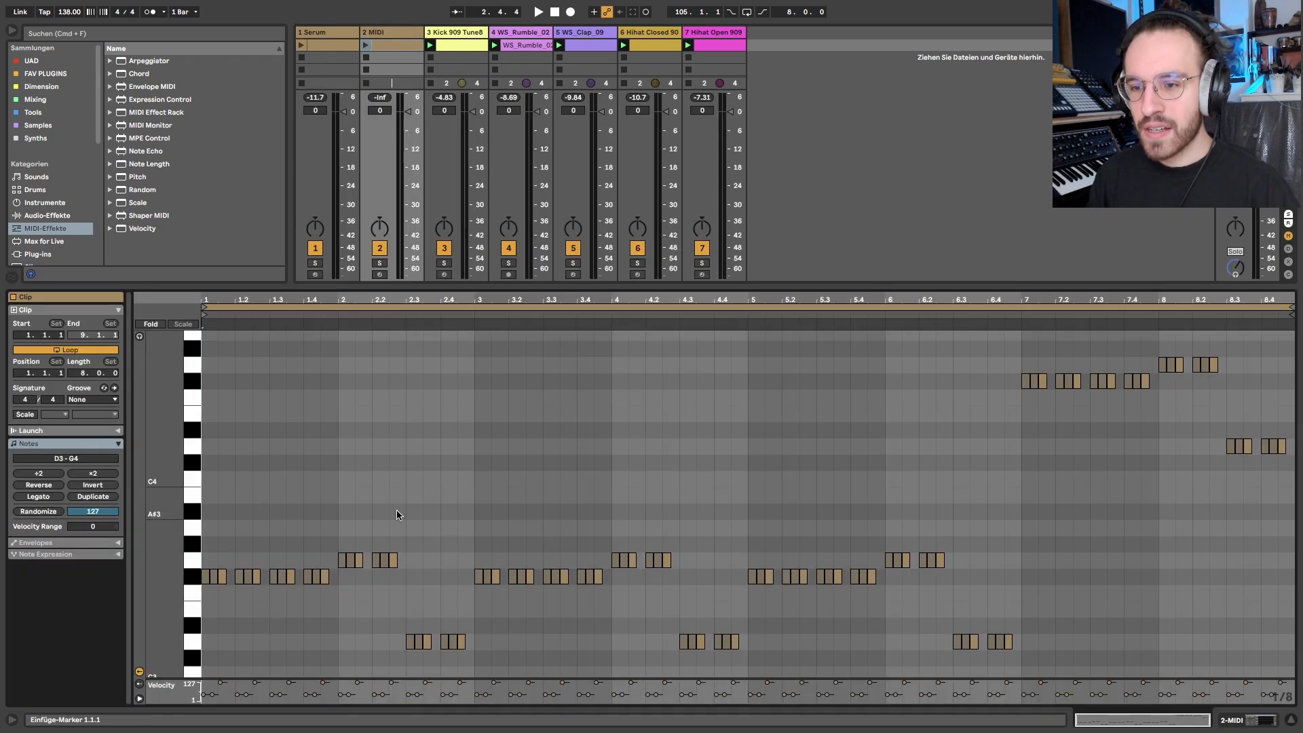
scroll(397, 514, down, 2)
scroll(606, 523, up, 1)
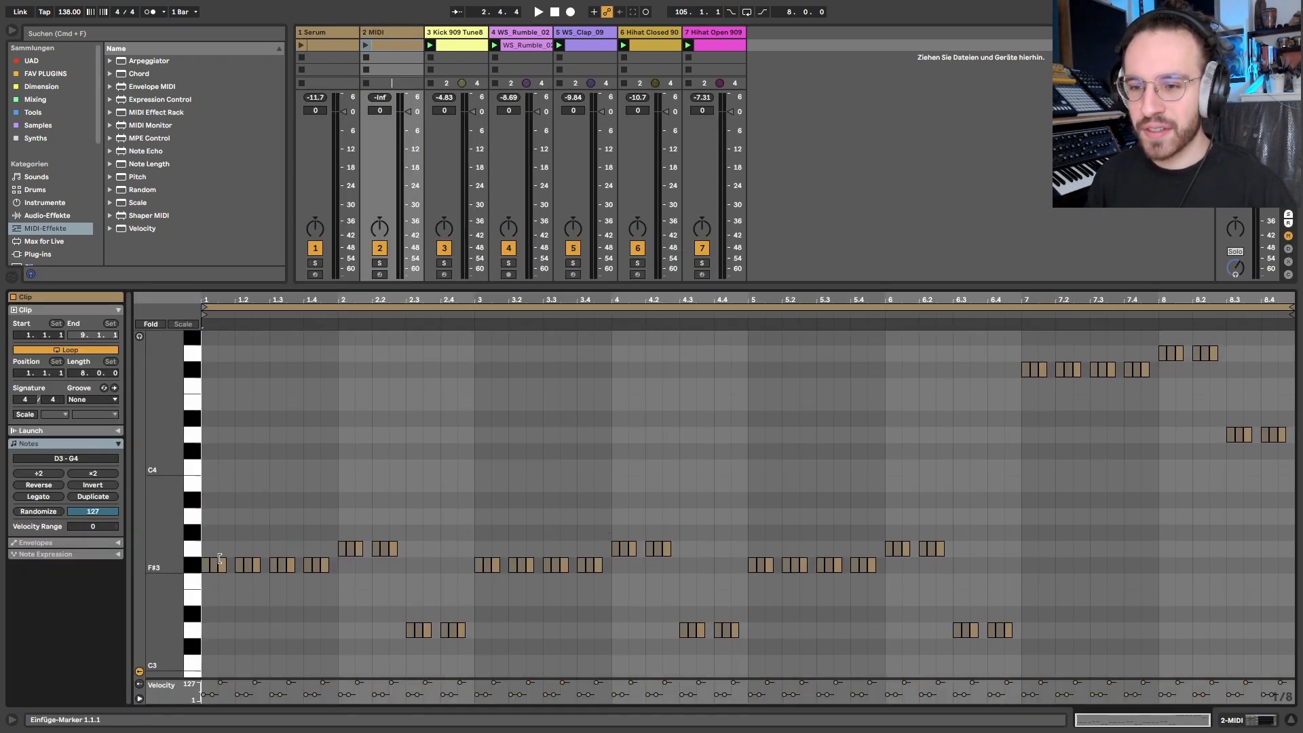
Examine the repeated F#3 notes and the G3 notes above them in the first six bars of the melody.
drag(209, 544, 331, 591)
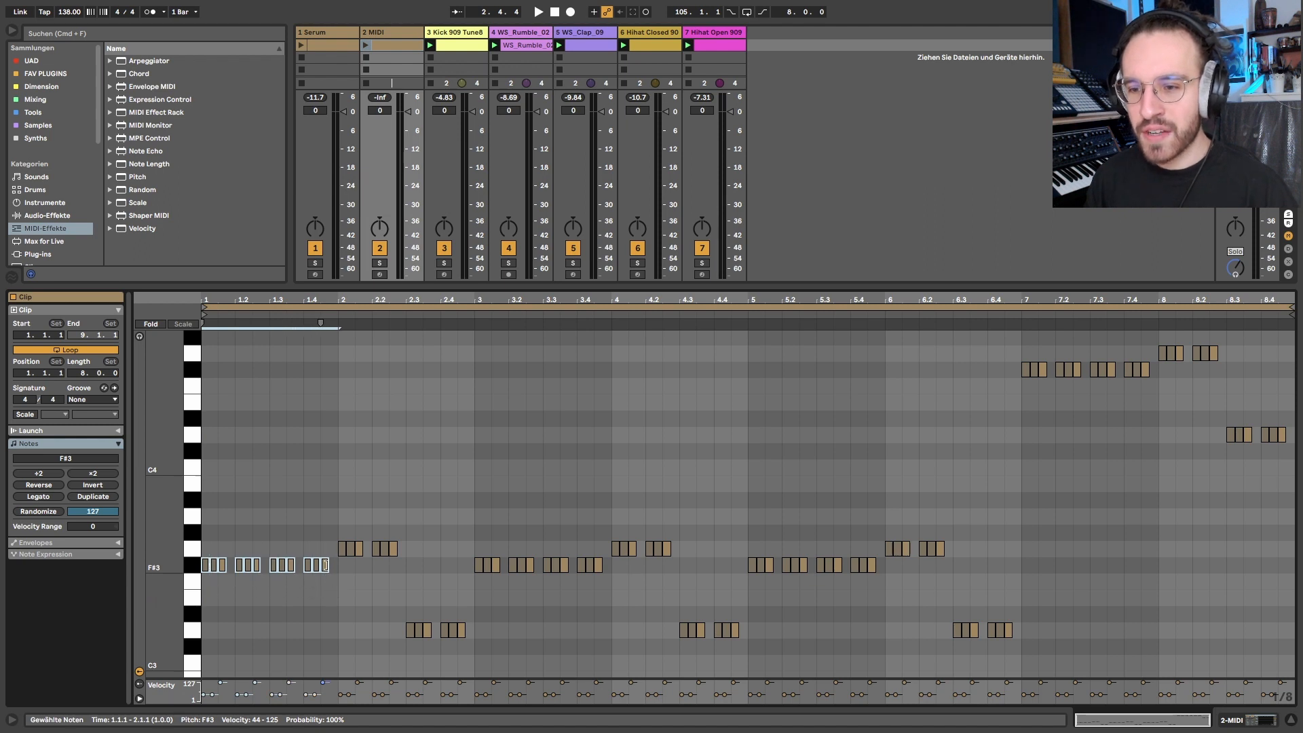
drag(331, 537, 438, 568)
click(348, 575)
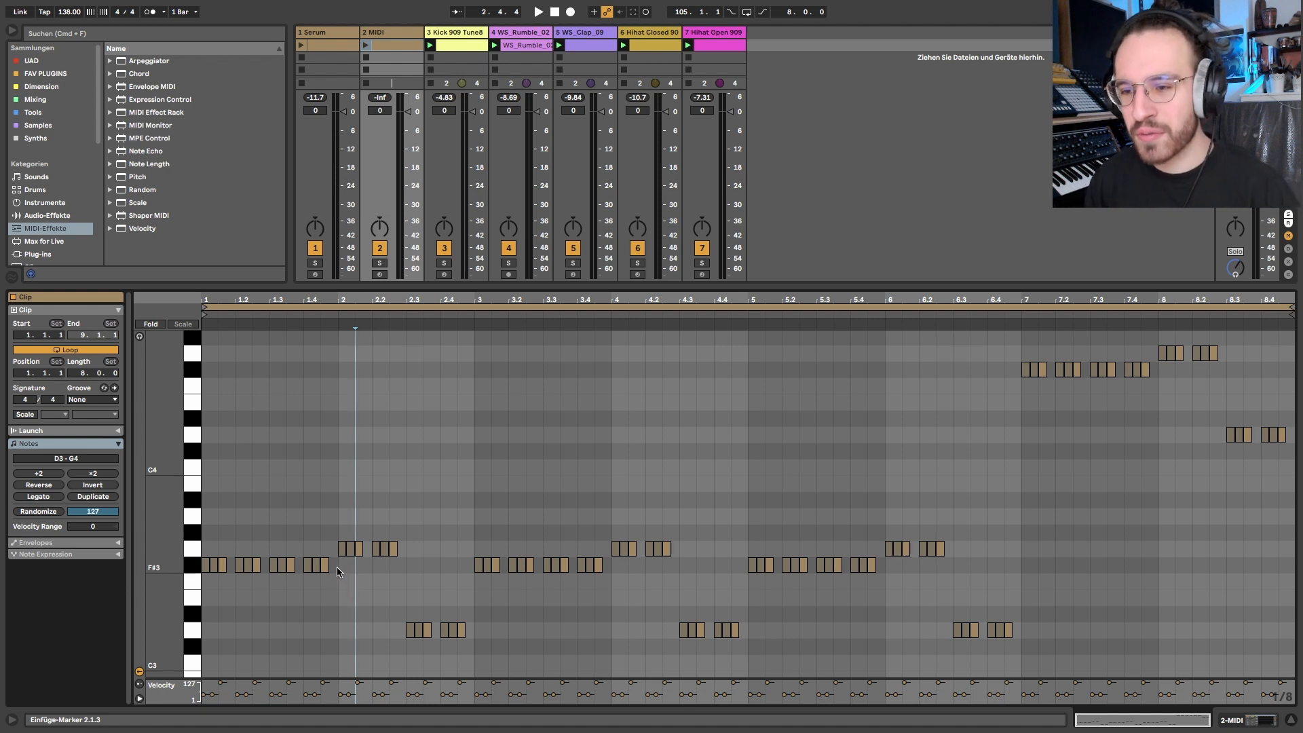
click(333, 558)
drag(330, 553, 203, 561)
drag(464, 568, 932, 571)
drag(319, 558, 443, 543)
Highlight the F#/Gb Minor scale in the melody clip's note editor.
click(25, 414)
click(55, 415)
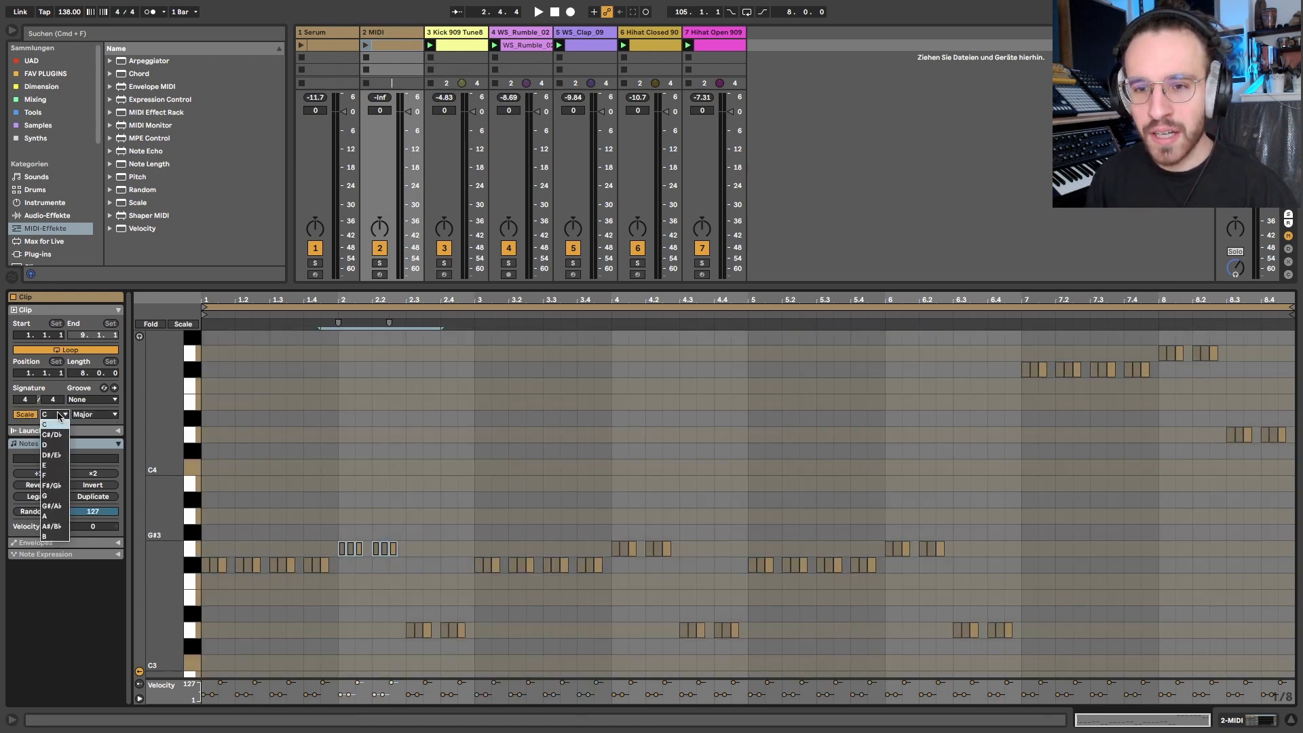
click(52, 486)
click(95, 414)
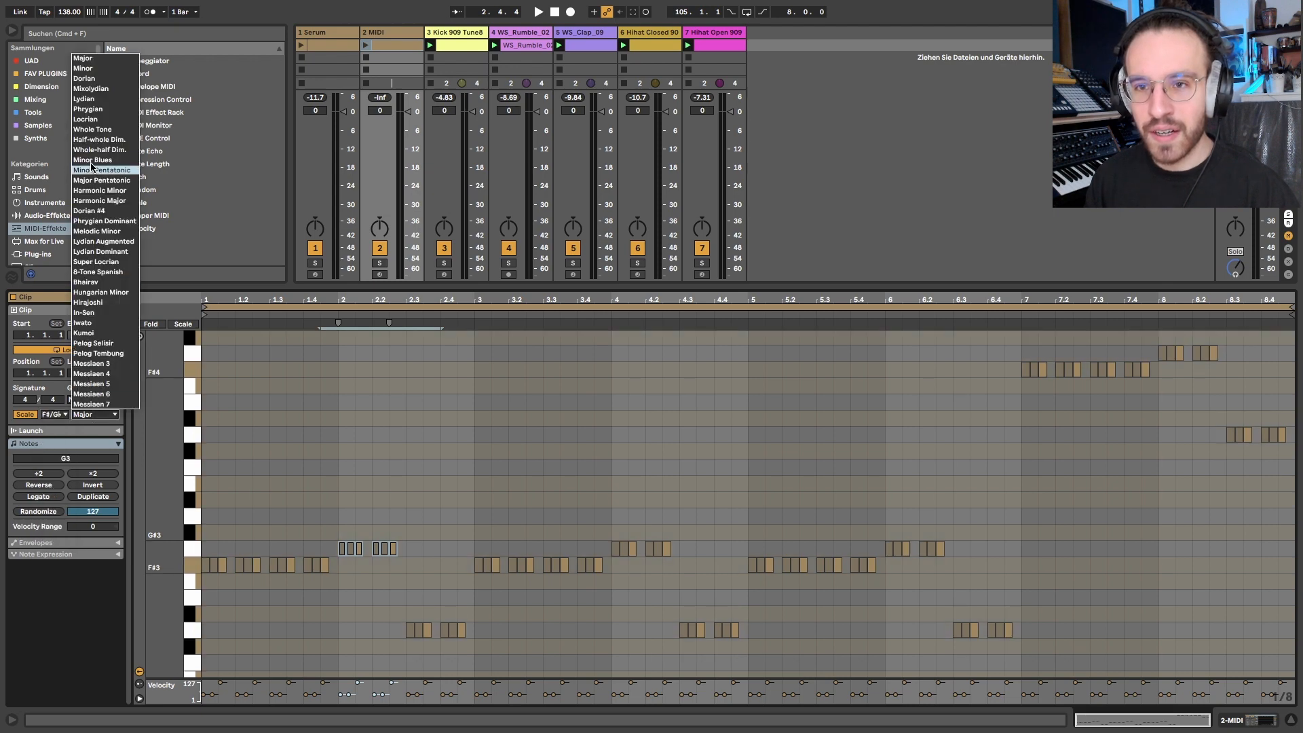
click(80, 69)
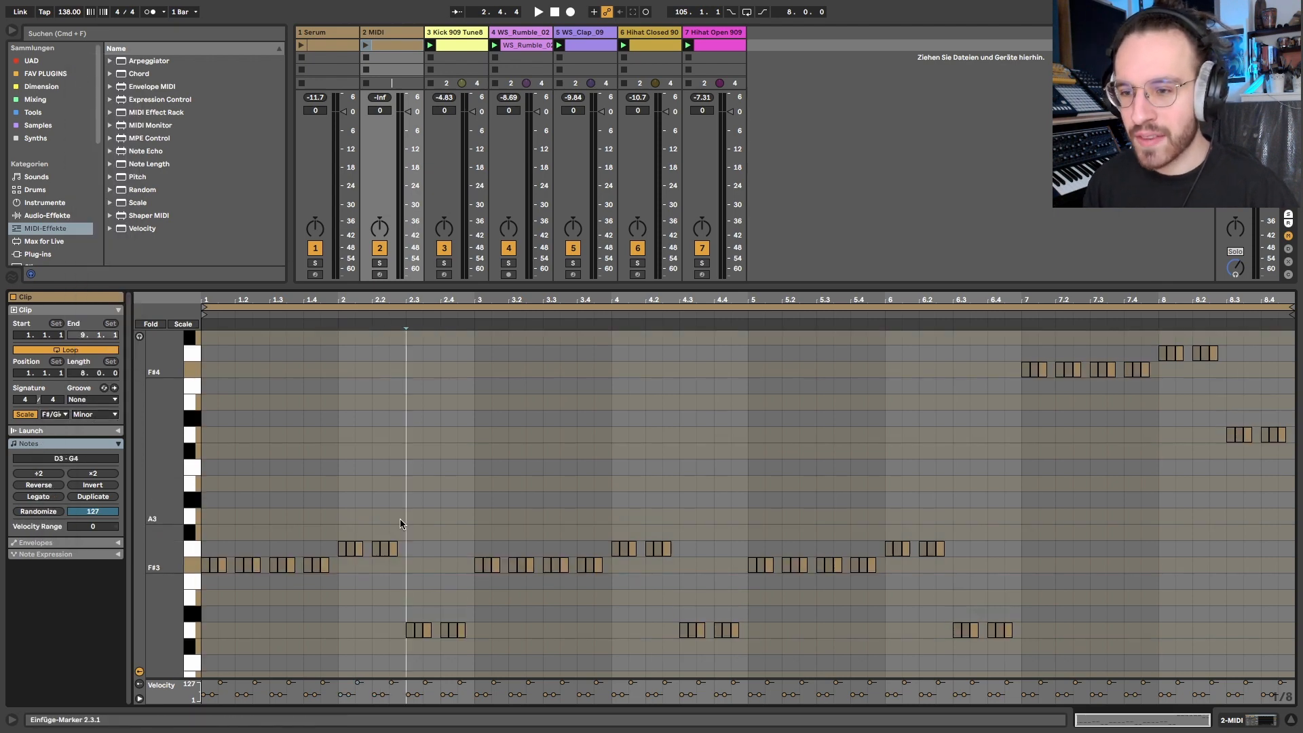
Shift all G3 notes one step up and back down against the scale, and turn the scale highlighting off.
drag(305, 553, 970, 552)
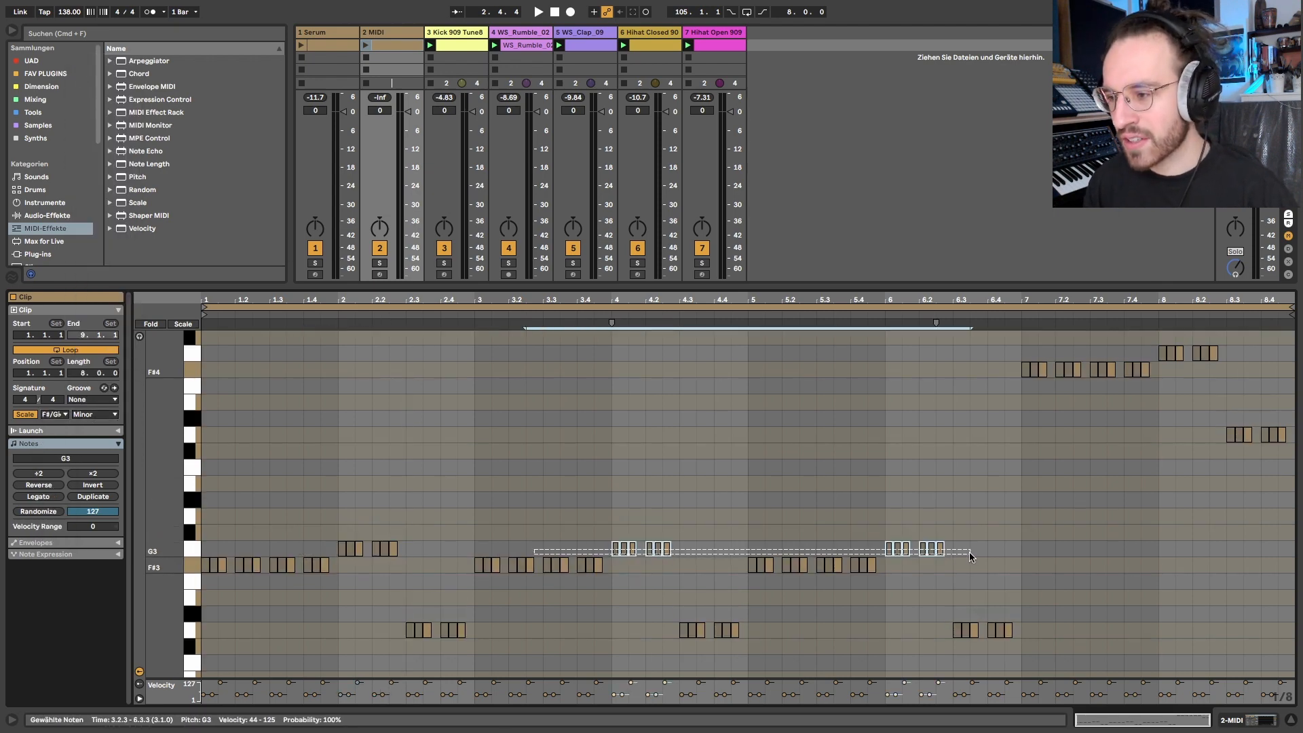
click(308, 541)
drag(308, 541, 1138, 551)
key(Up)
key(Down)
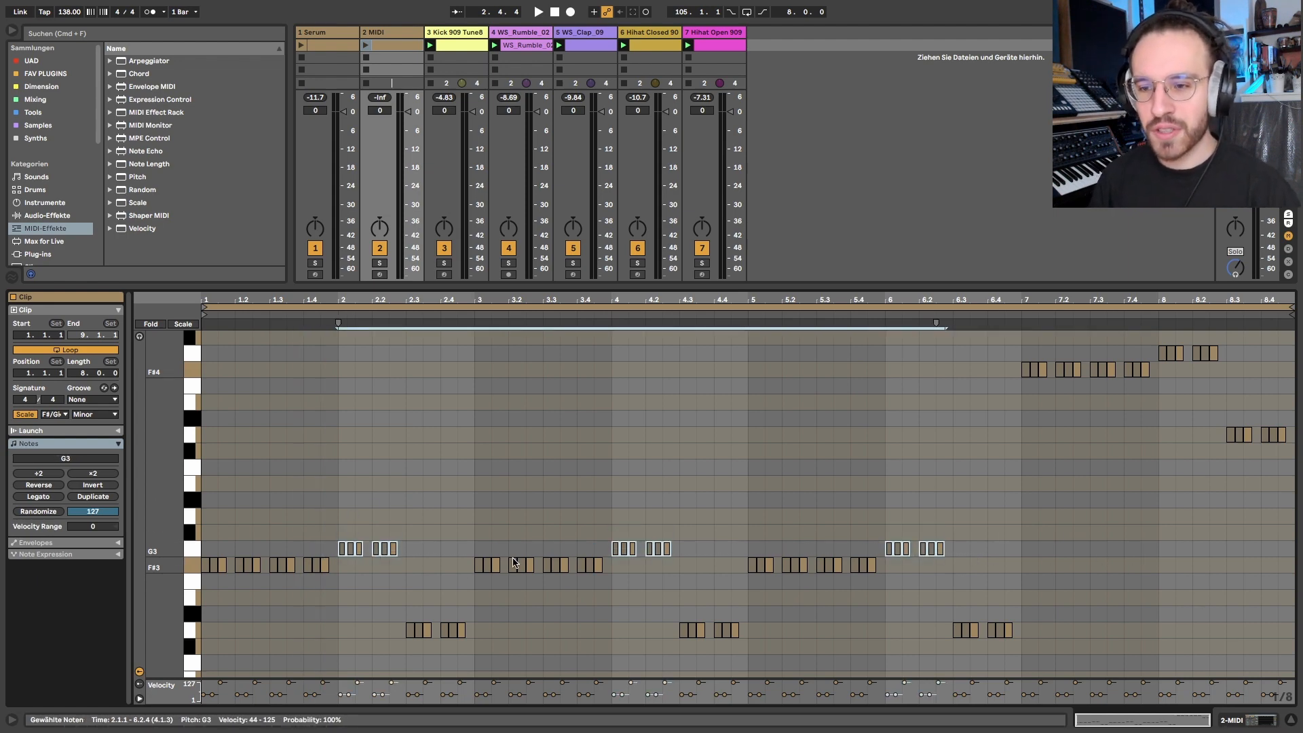
click(24, 414)
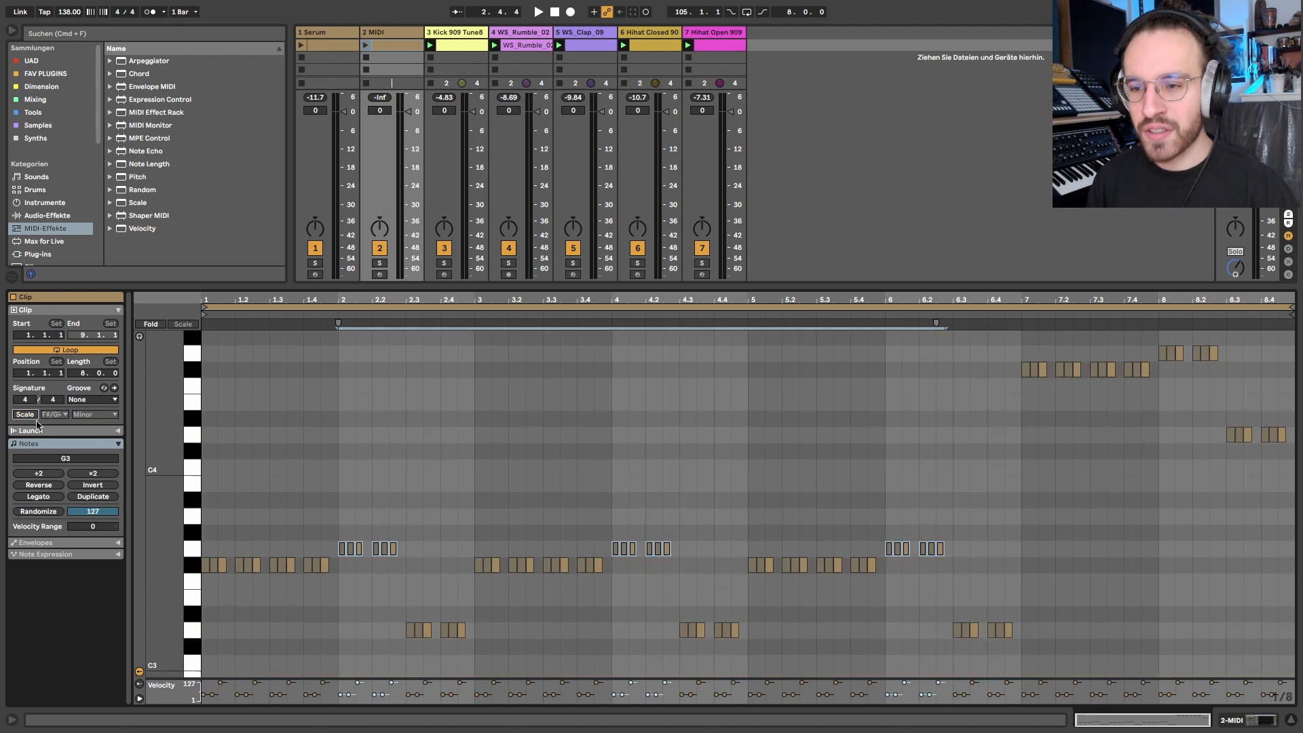
Examine the G3 note groups and the lower D3 note groups across the melody's first six bars.
drag(324, 543, 1147, 547)
click(1147, 547)
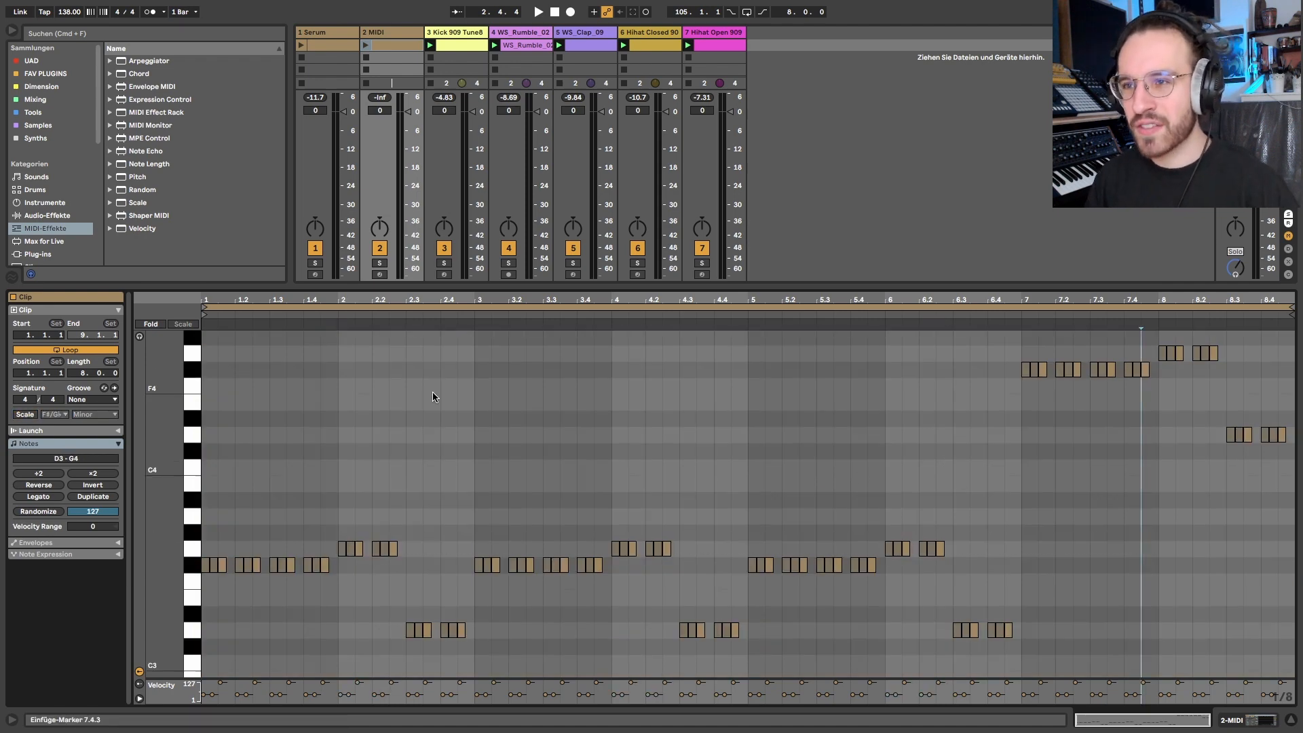
drag(369, 653, 533, 631)
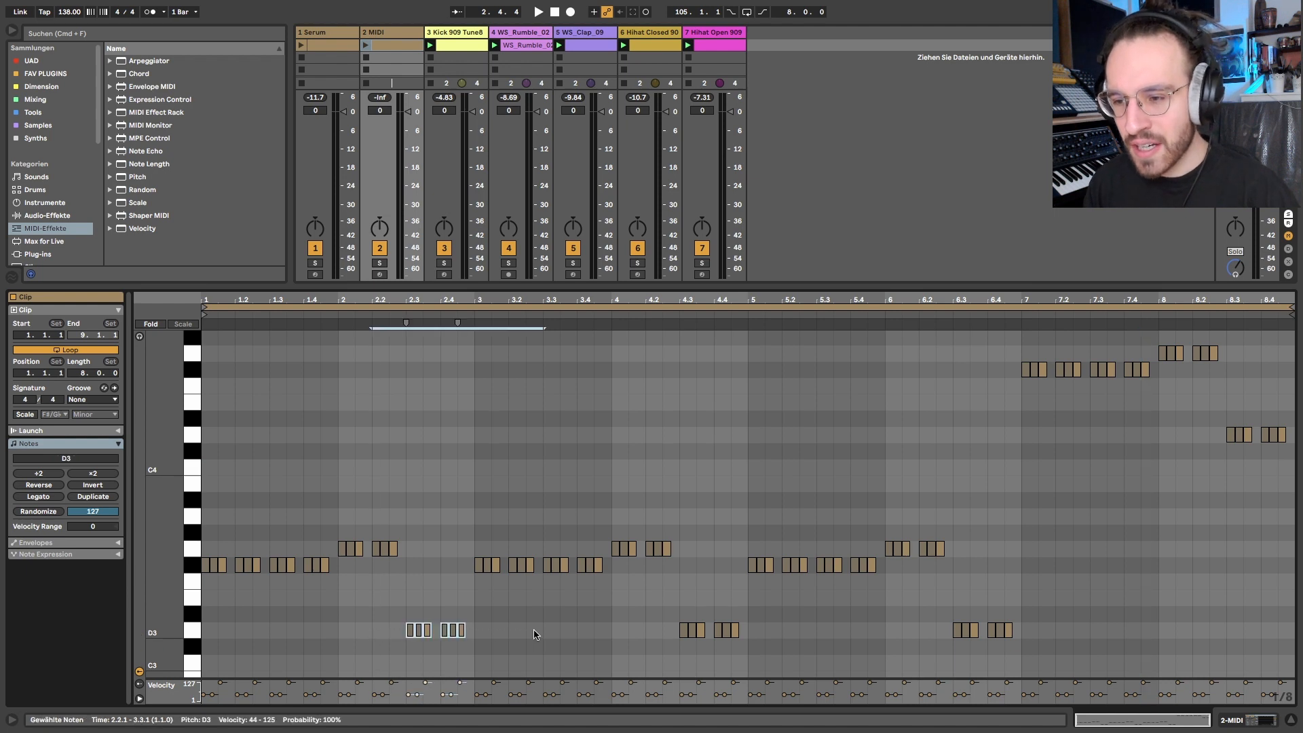
drag(374, 637, 1094, 615)
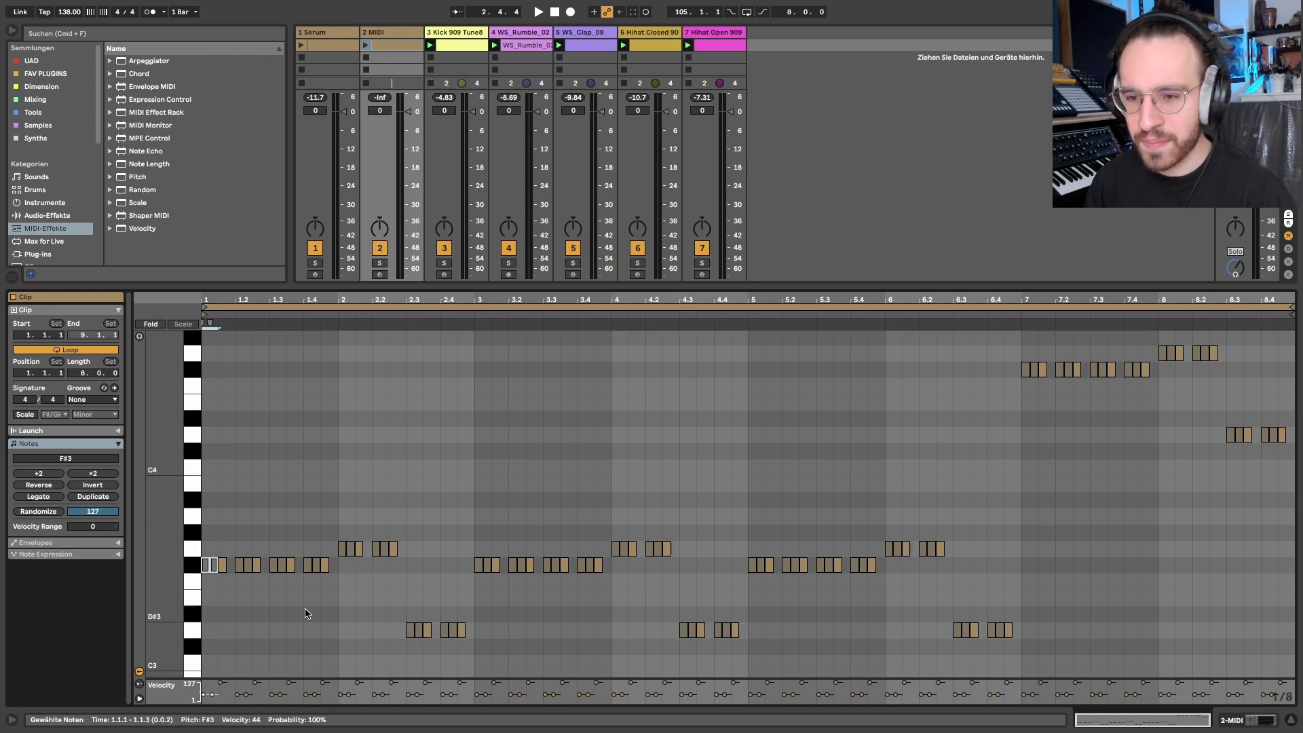
Inspect the first beat's three F#3 notes, their velocities and the empty sixteenth at 1.1.4.
click(287, 618)
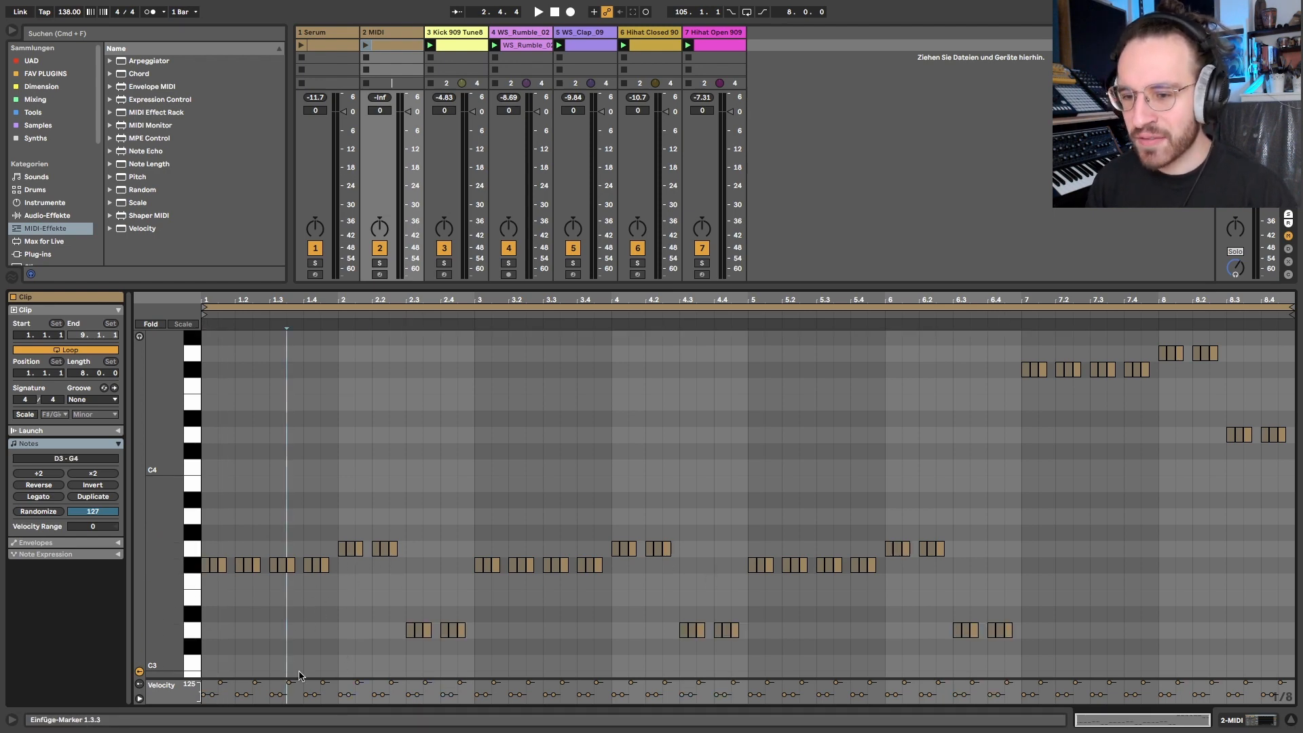
scroll(233, 608, up, 5)
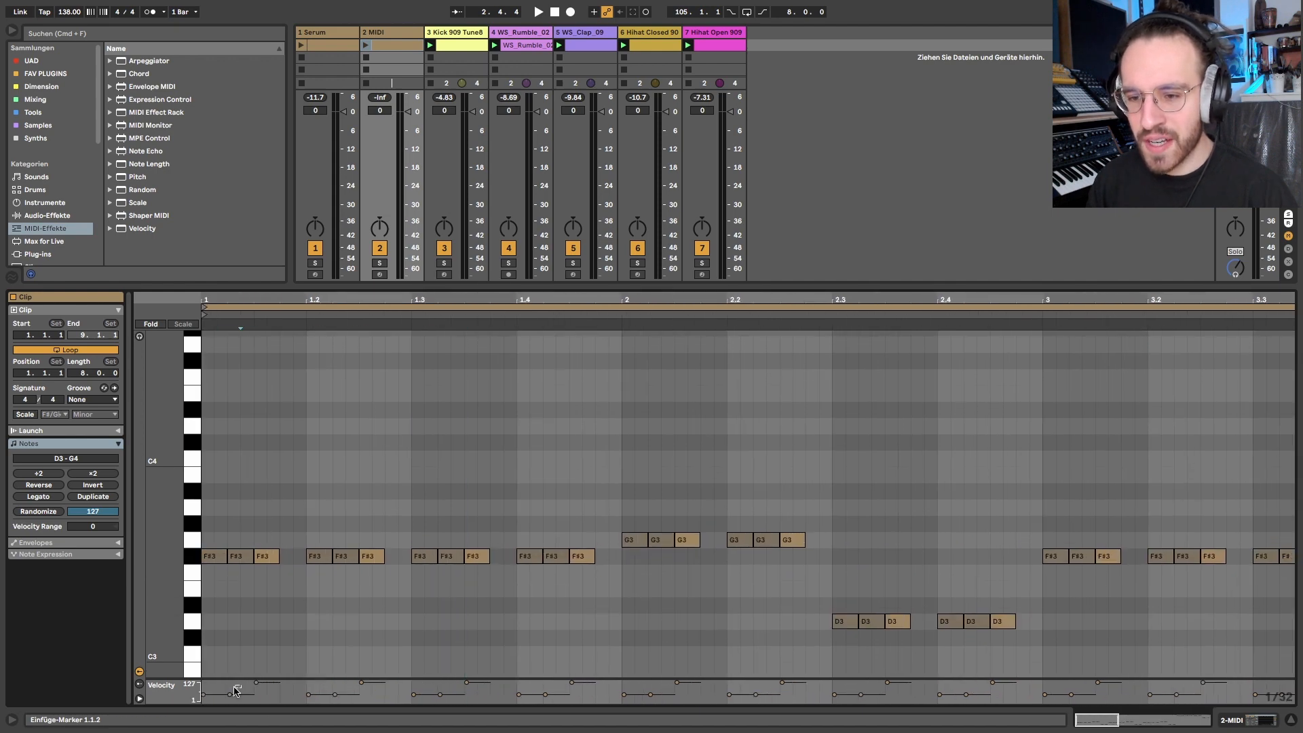
click(265, 636)
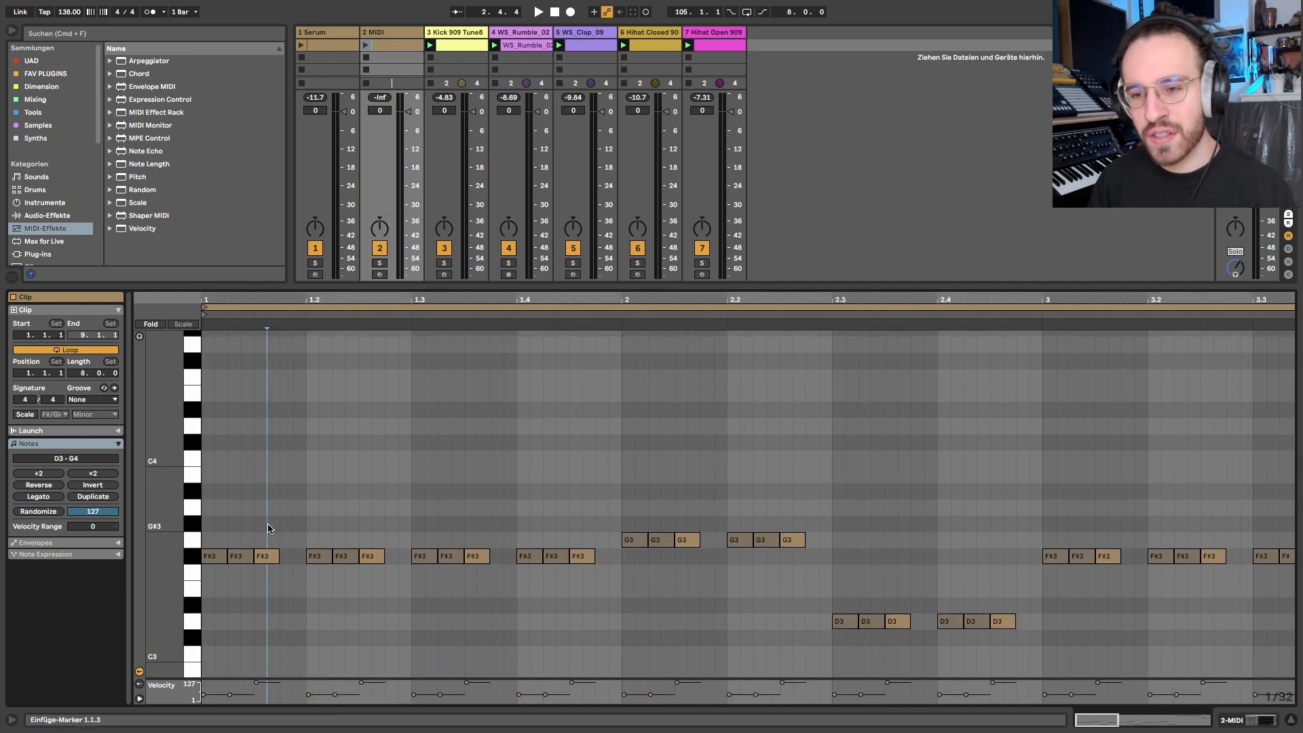
click(266, 556)
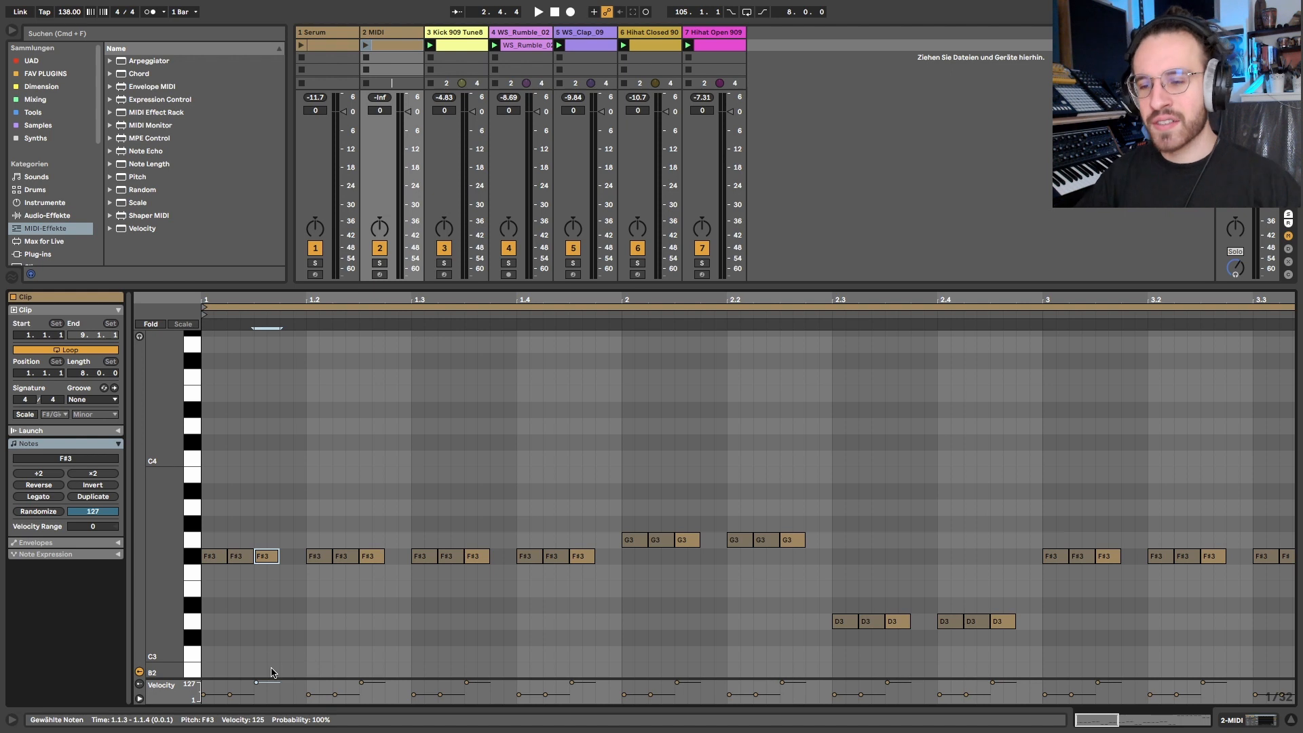
drag(284, 535, 302, 577)
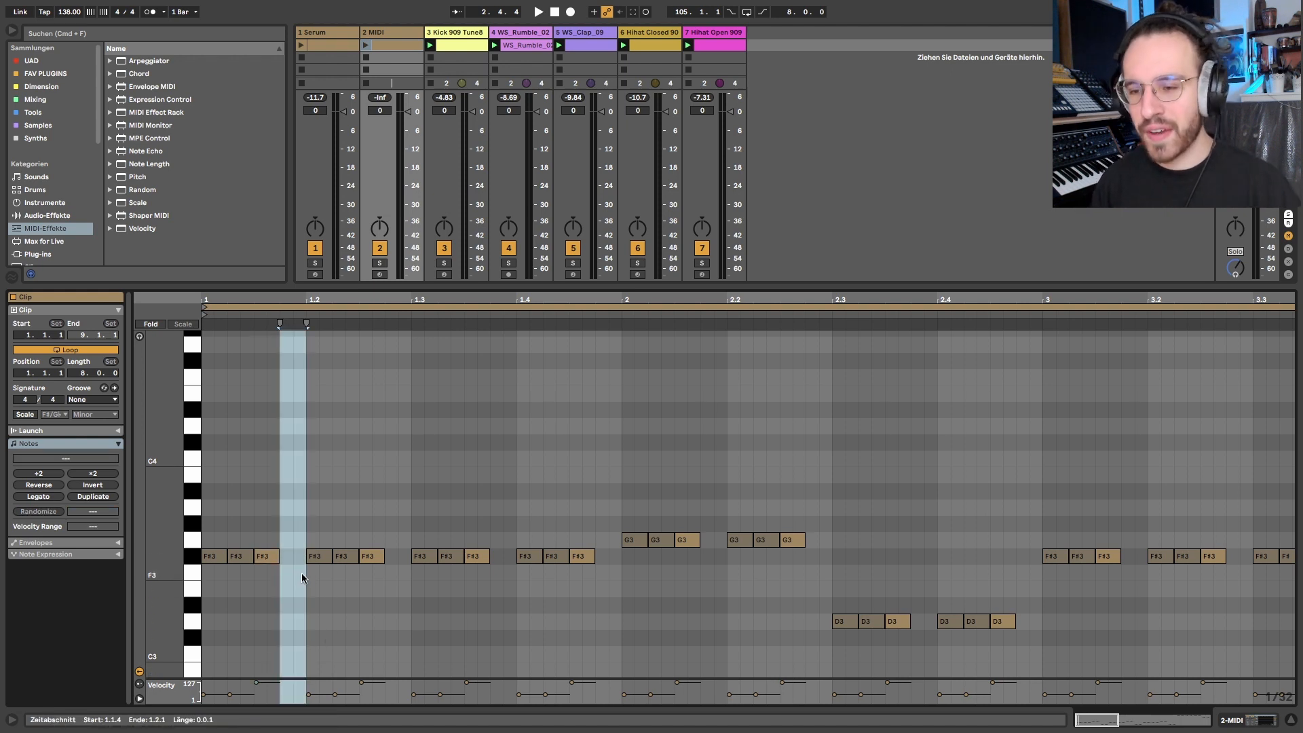
Add an F#3 sixteenth note in the gap at 1.1.4 of the melody clip.
click(285, 528)
key(z)
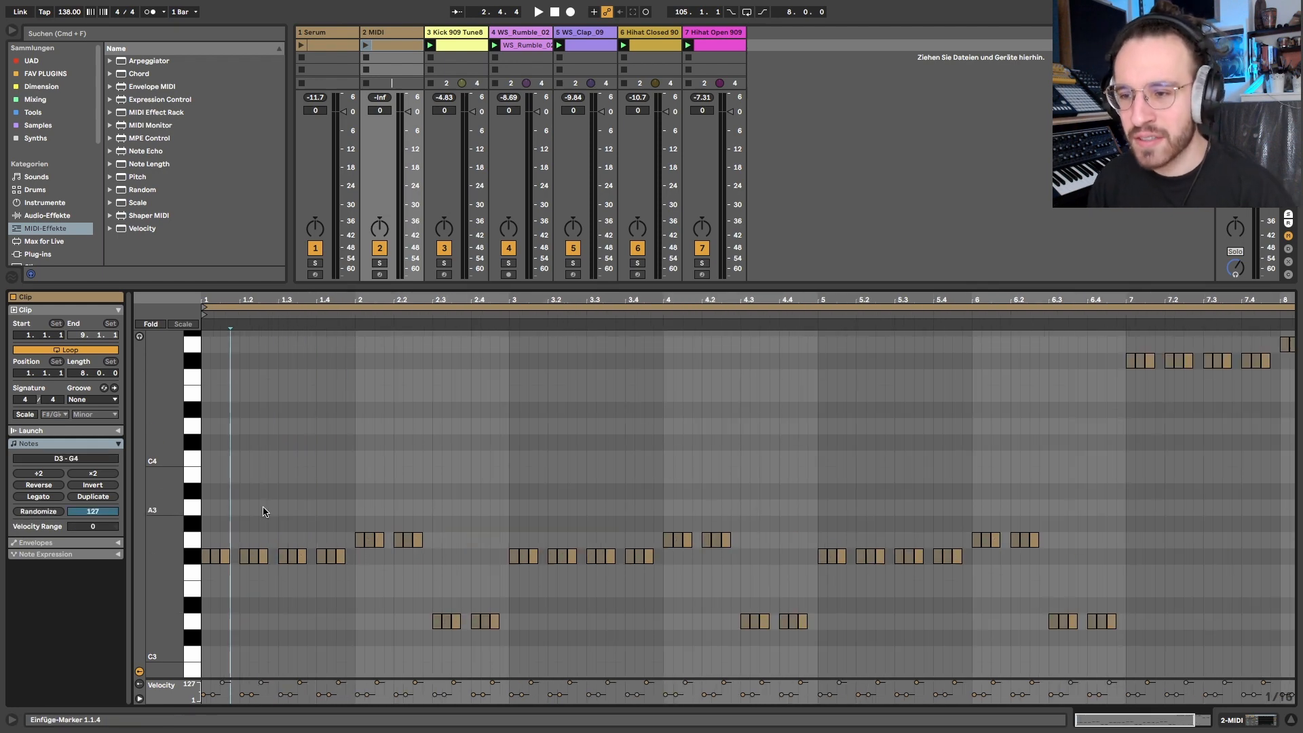
scroll(264, 510, up, 3)
scroll(264, 509, left, 2)
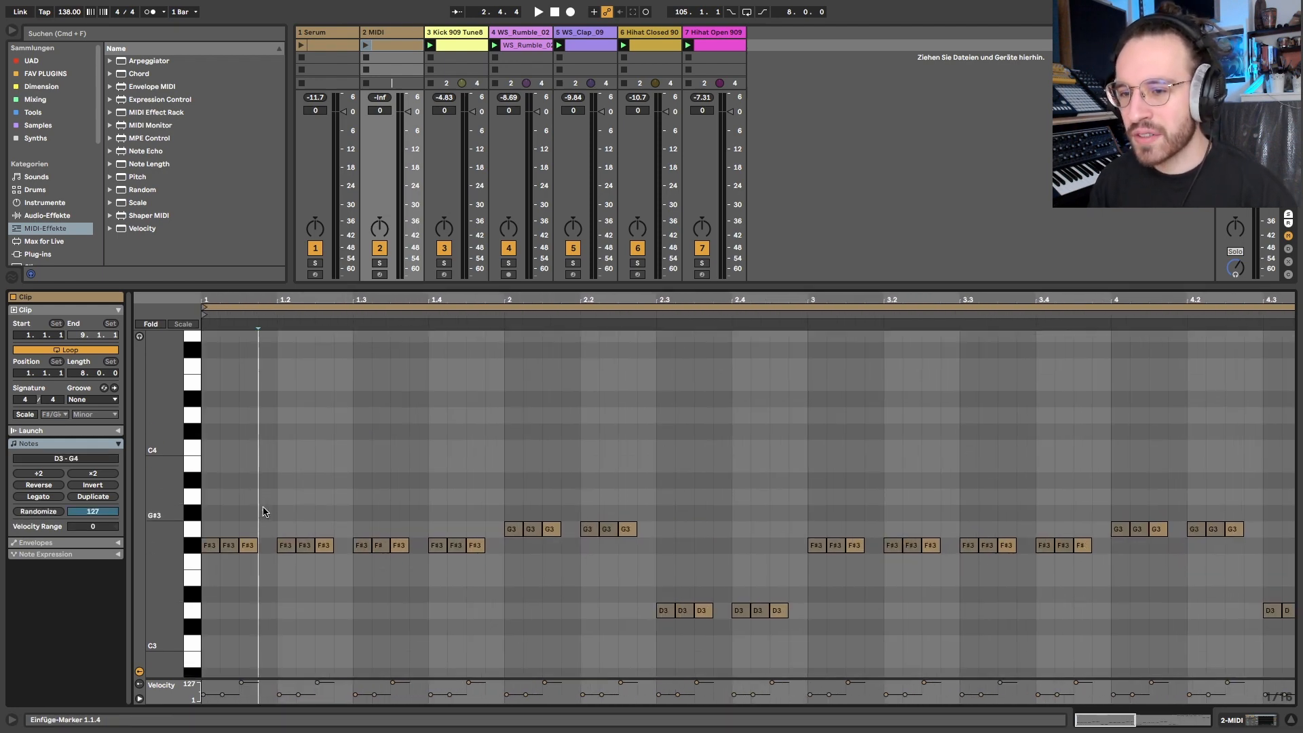
double_click(266, 545)
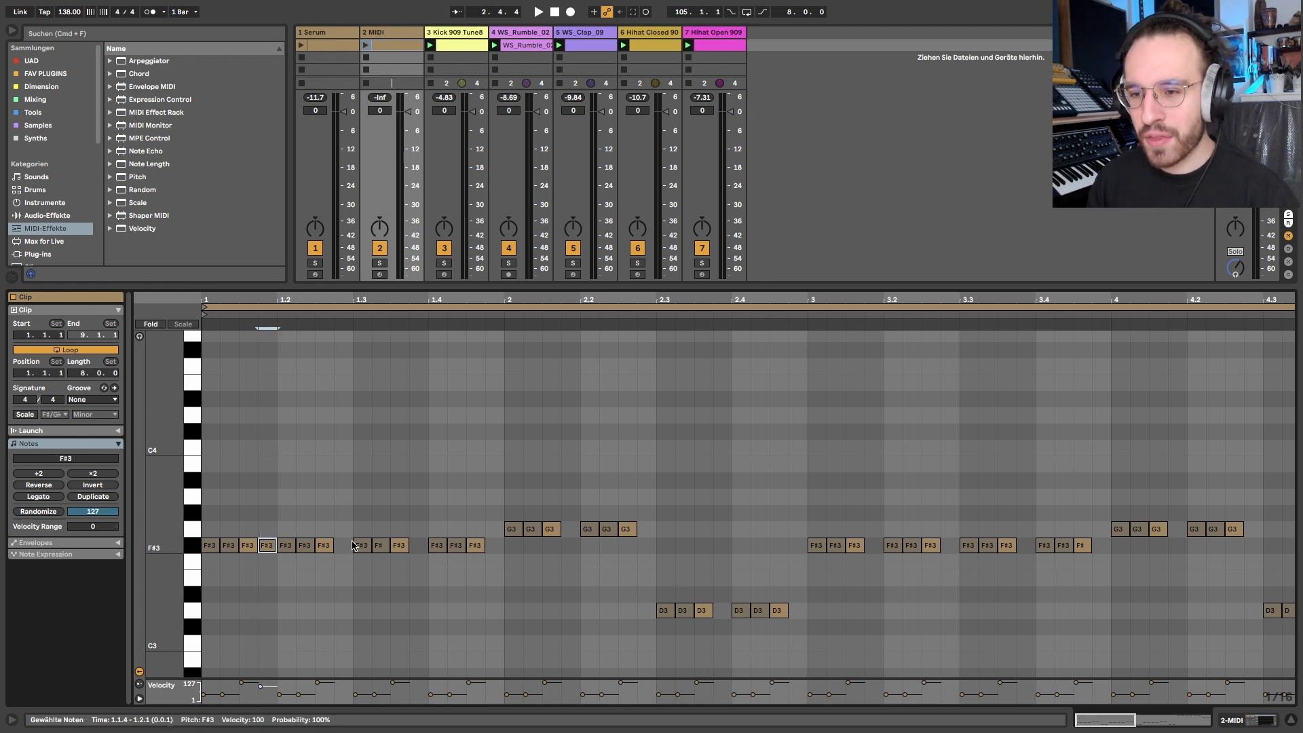
Try an extra F#3 note at 1.2.4, and delete it along with the extra F#3 note at 1.1.4.
double_click(343, 546)
double_click(267, 546)
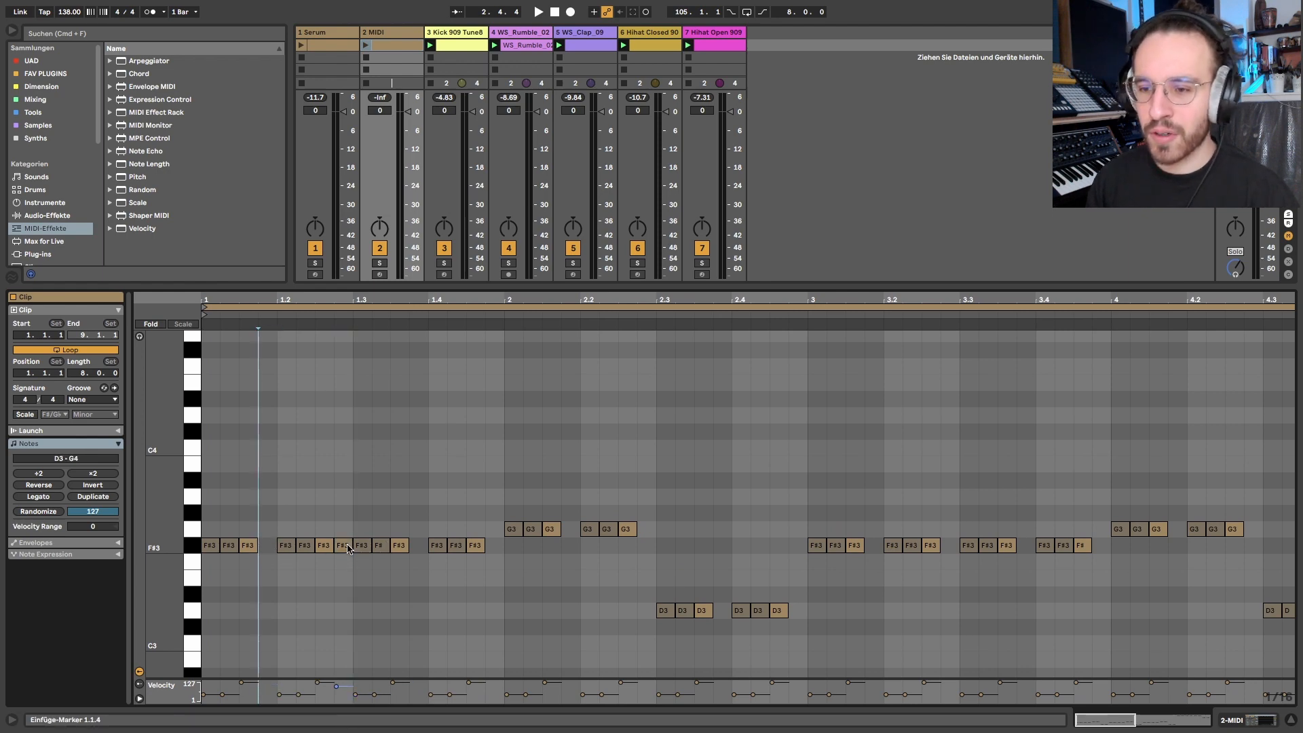
double_click(342, 546)
click(248, 547)
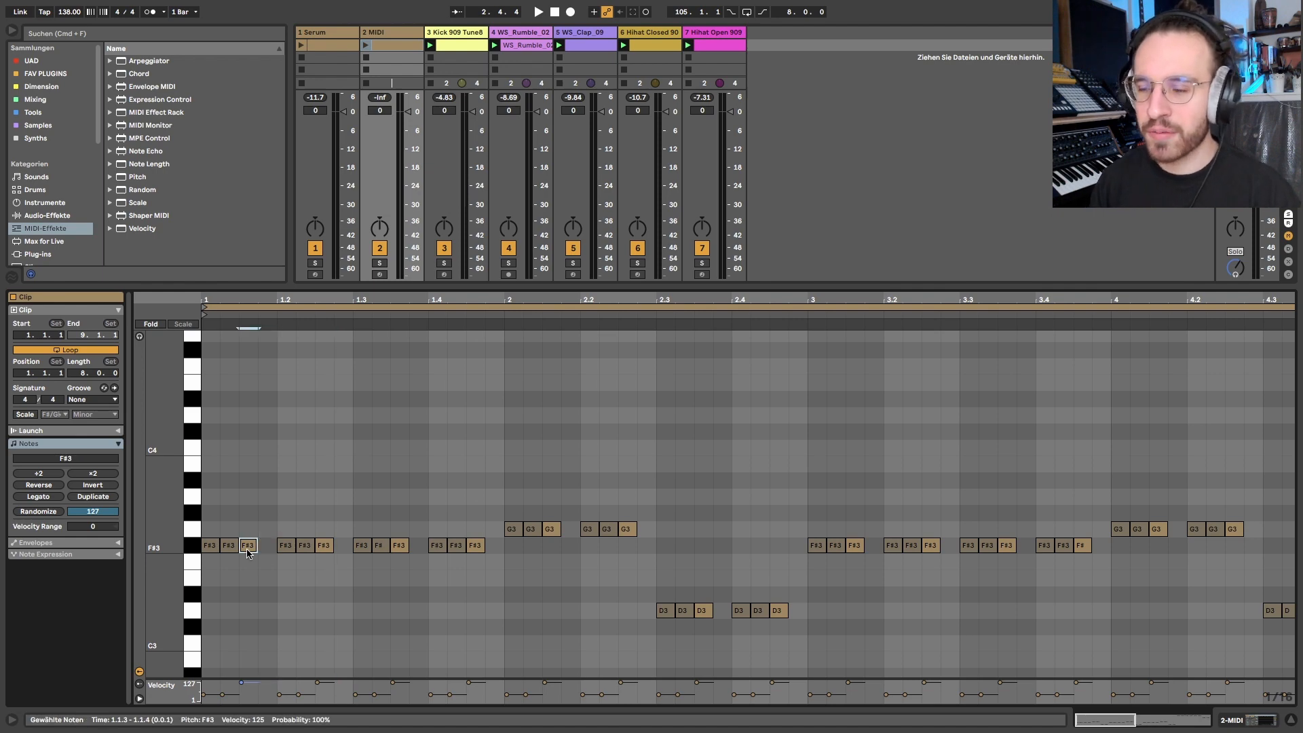
Load Serum from the Synths collection onto the second MIDI track, ahead of the Sidechain Compressor.
click(380, 264)
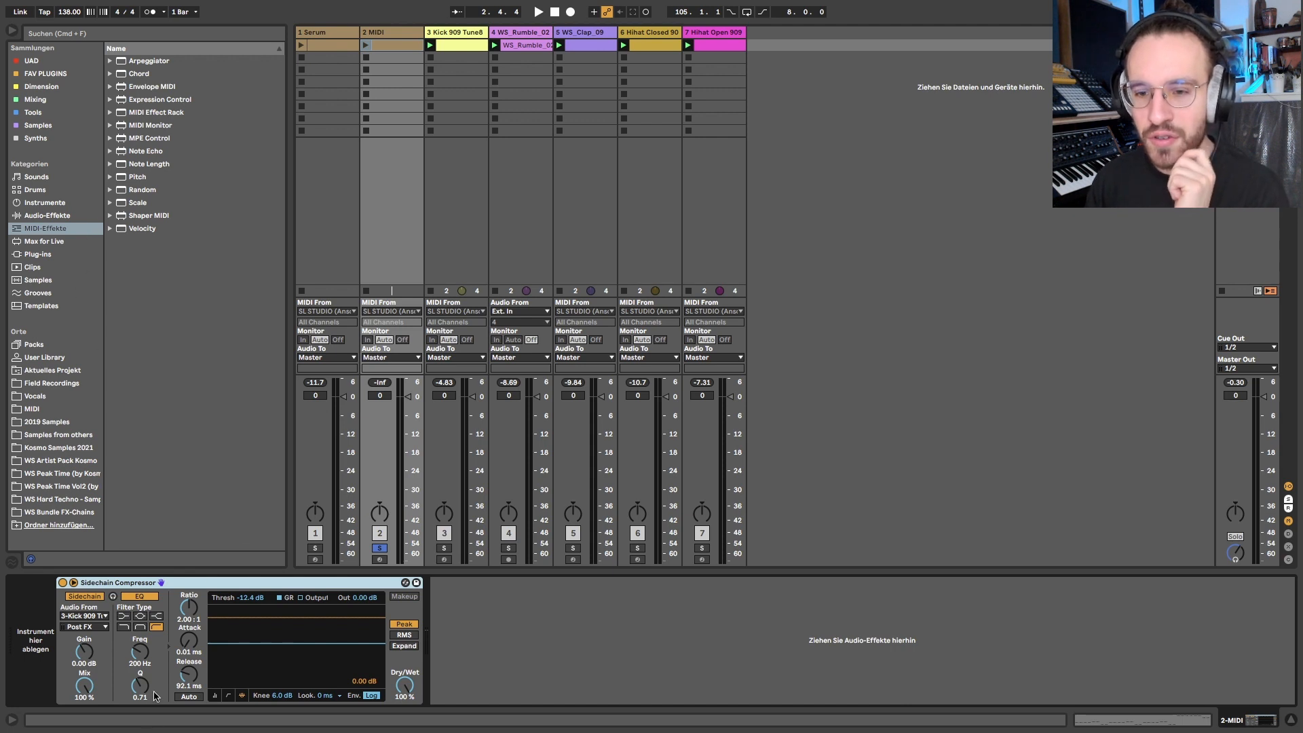
click(30, 125)
click(30, 138)
click(133, 500)
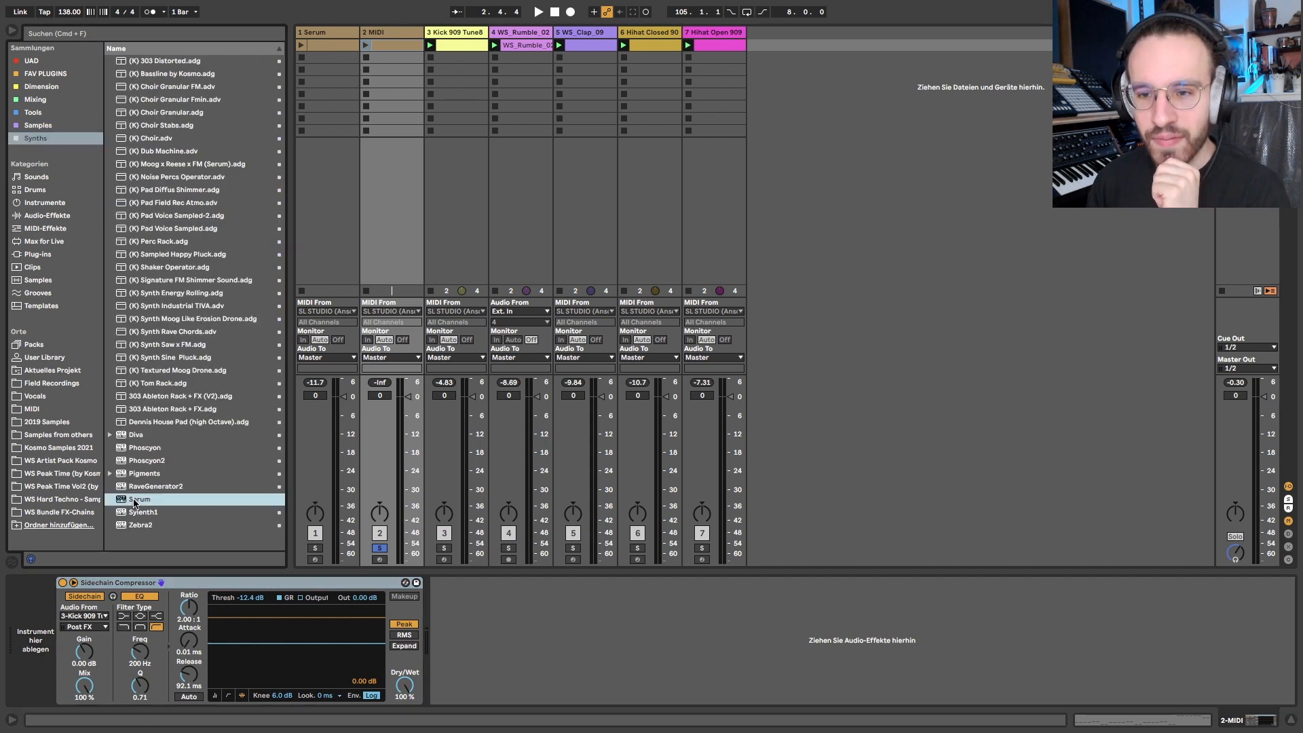
drag(387, 163, 385, 160)
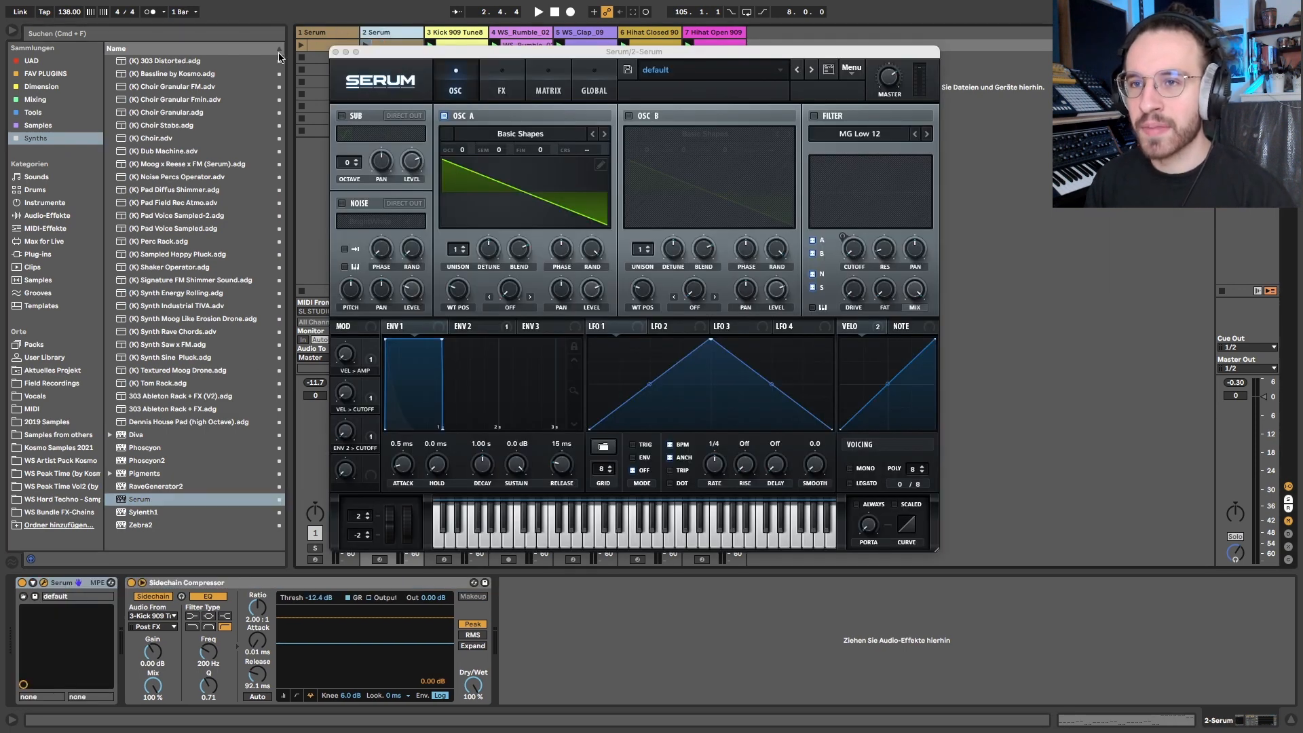
List the audio effects in the browser, move the Serum window clear of the clip slots, and launch the second track's melody clip.
click(33, 216)
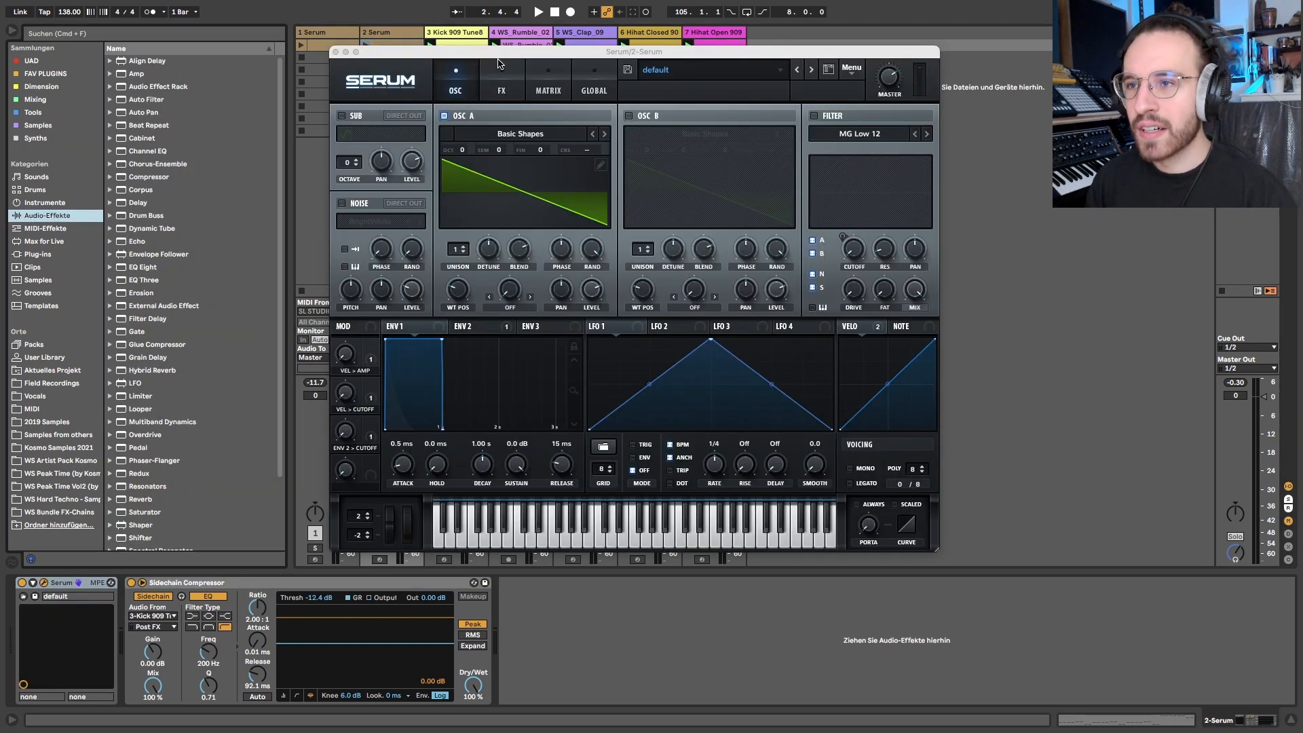
drag(497, 57, 421, 93)
click(411, 41)
click(365, 45)
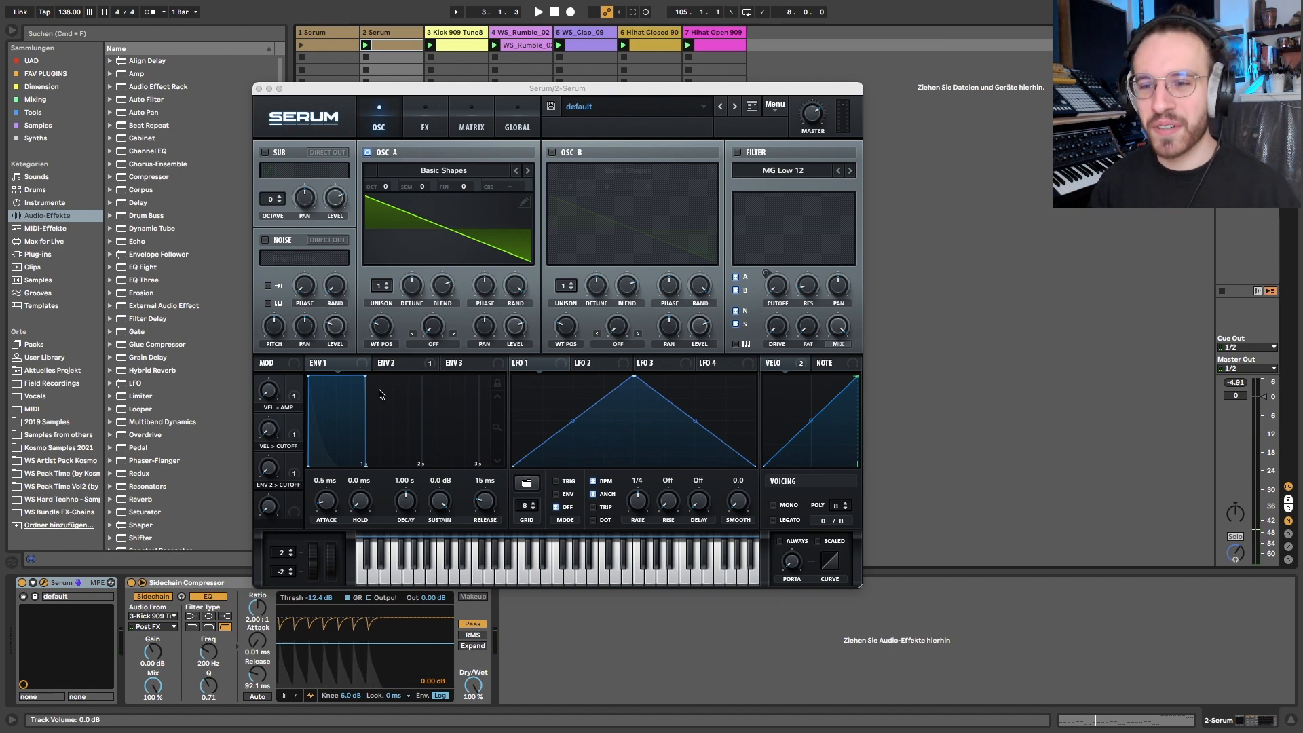
Raise Serum's VEL > AMP macro so velocity controls the volume, and play the melody.
drag(269, 396, 273, 171)
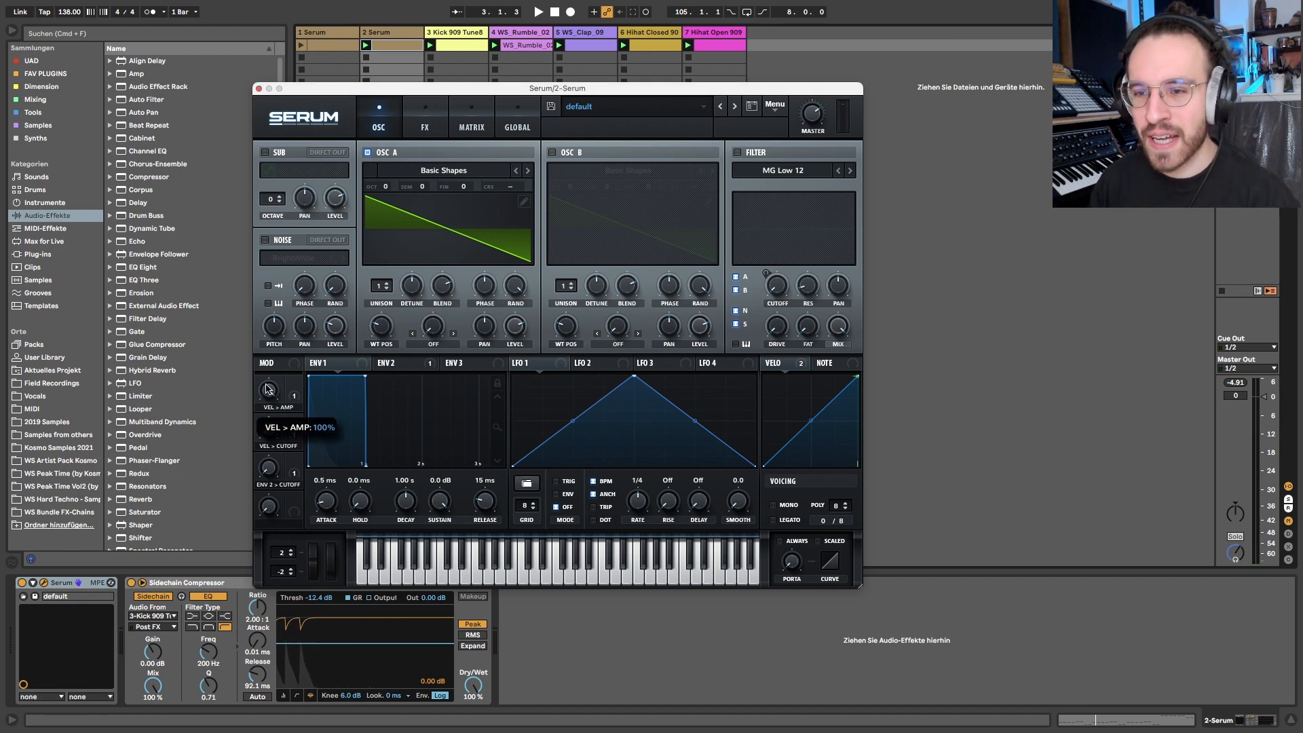
mouse_move(269, 390)
mouse_down()
mouse_move(269, 438)
mouse_move(271, 386)
mouse_up()
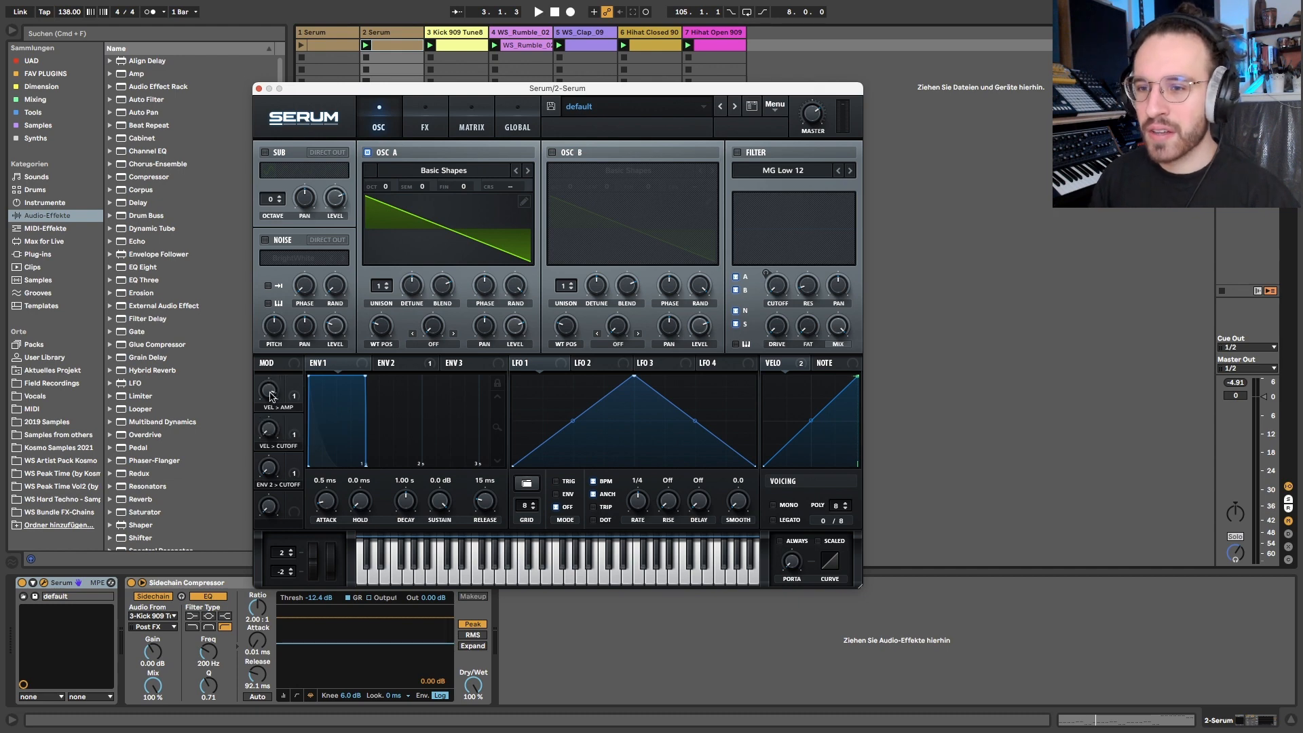
key(space)
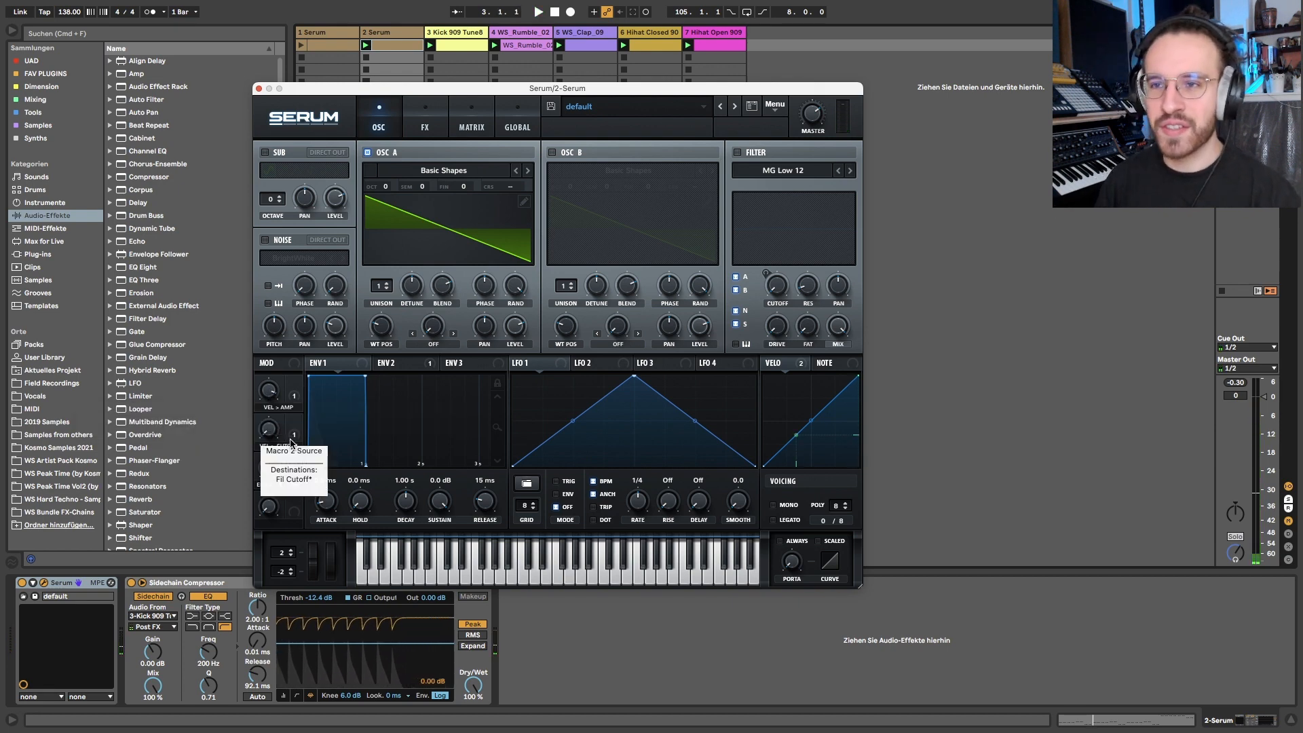
Open the melody clip's notes and examine Serum's modulation matrix row routing Velo to Amp. through Macro 1.
click(394, 46)
click(394, 46)
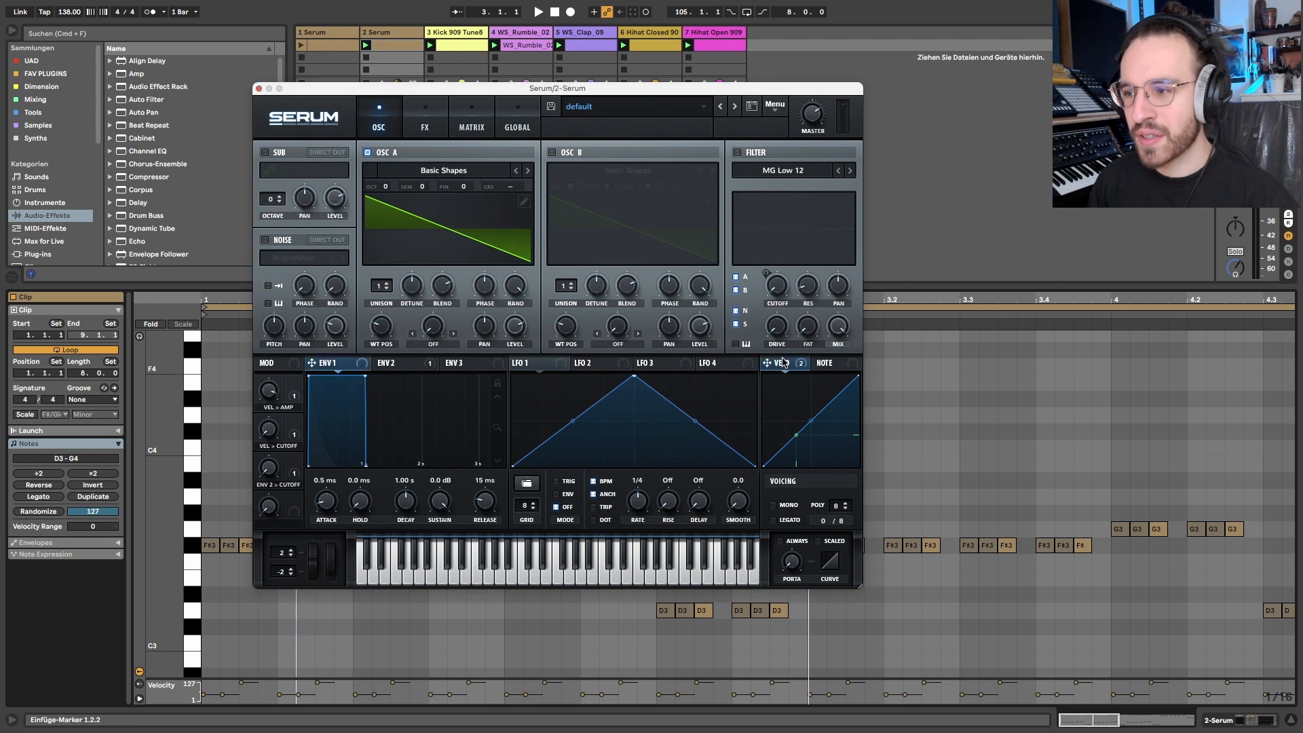
click(781, 363)
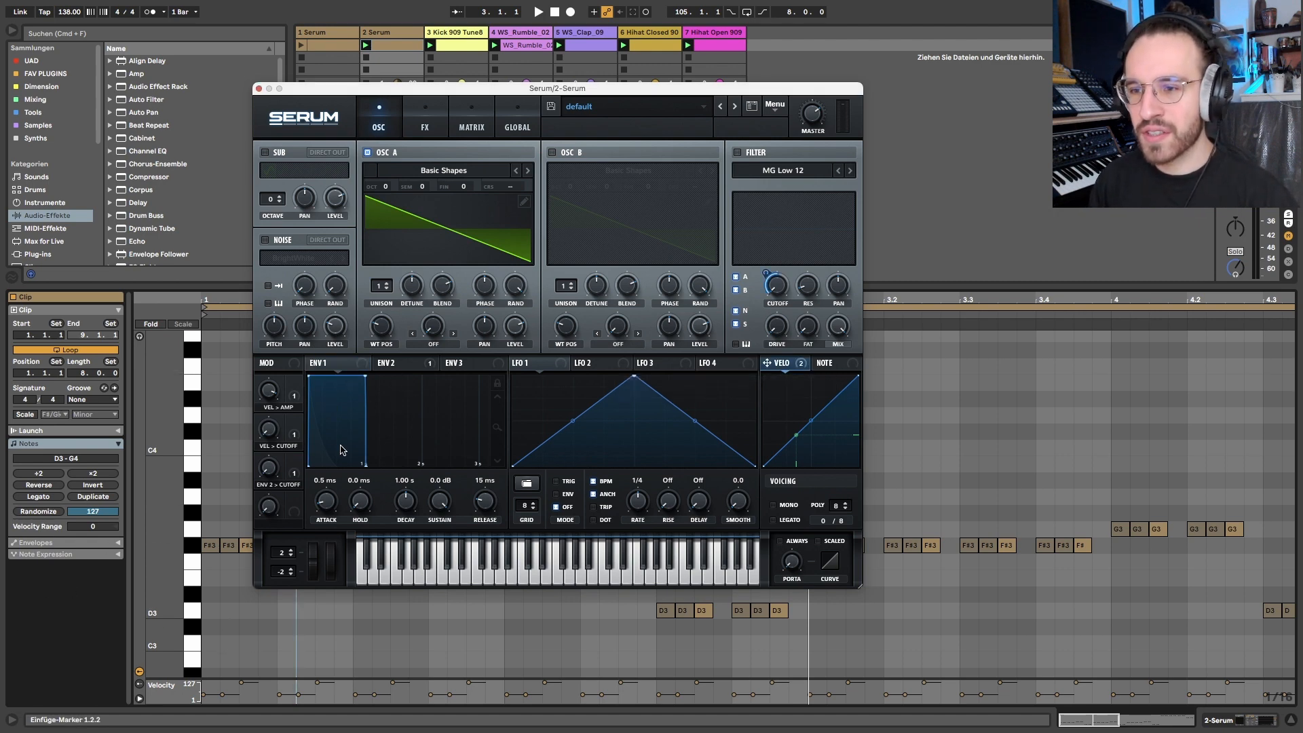
click(339, 367)
click(450, 126)
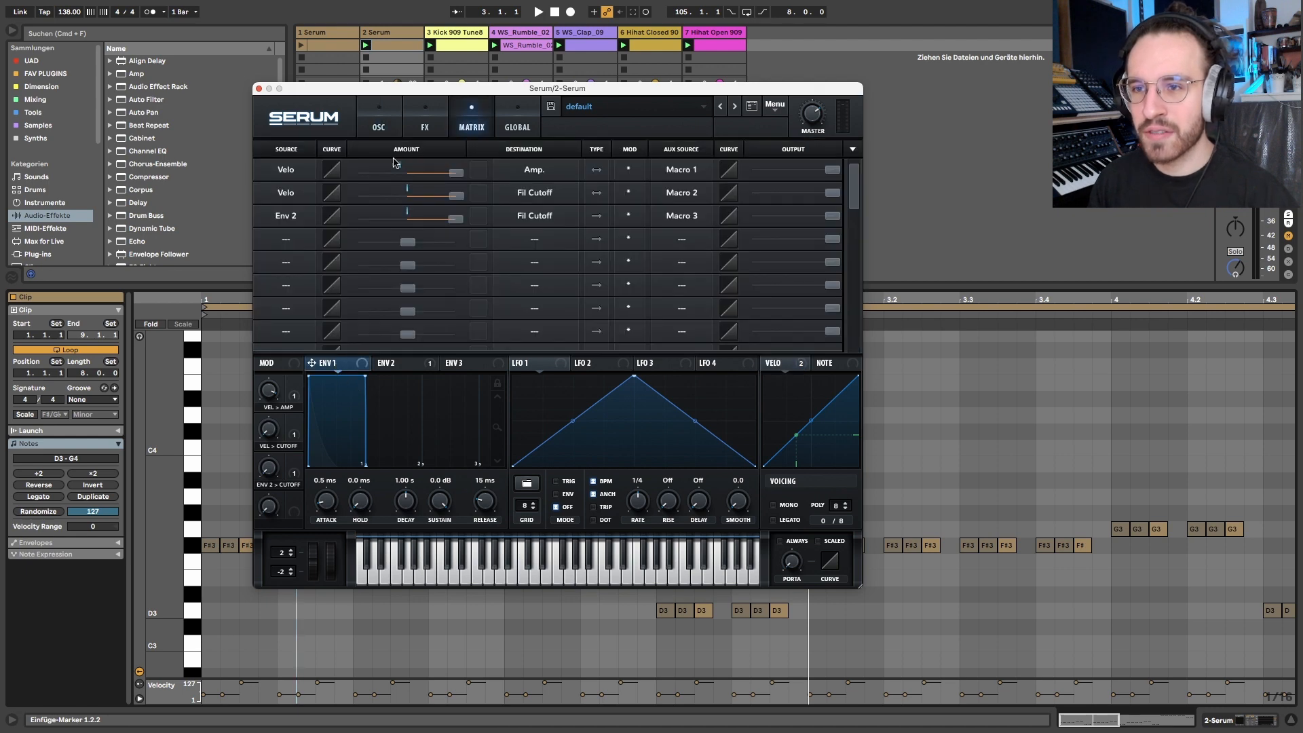
click(293, 175)
click(529, 171)
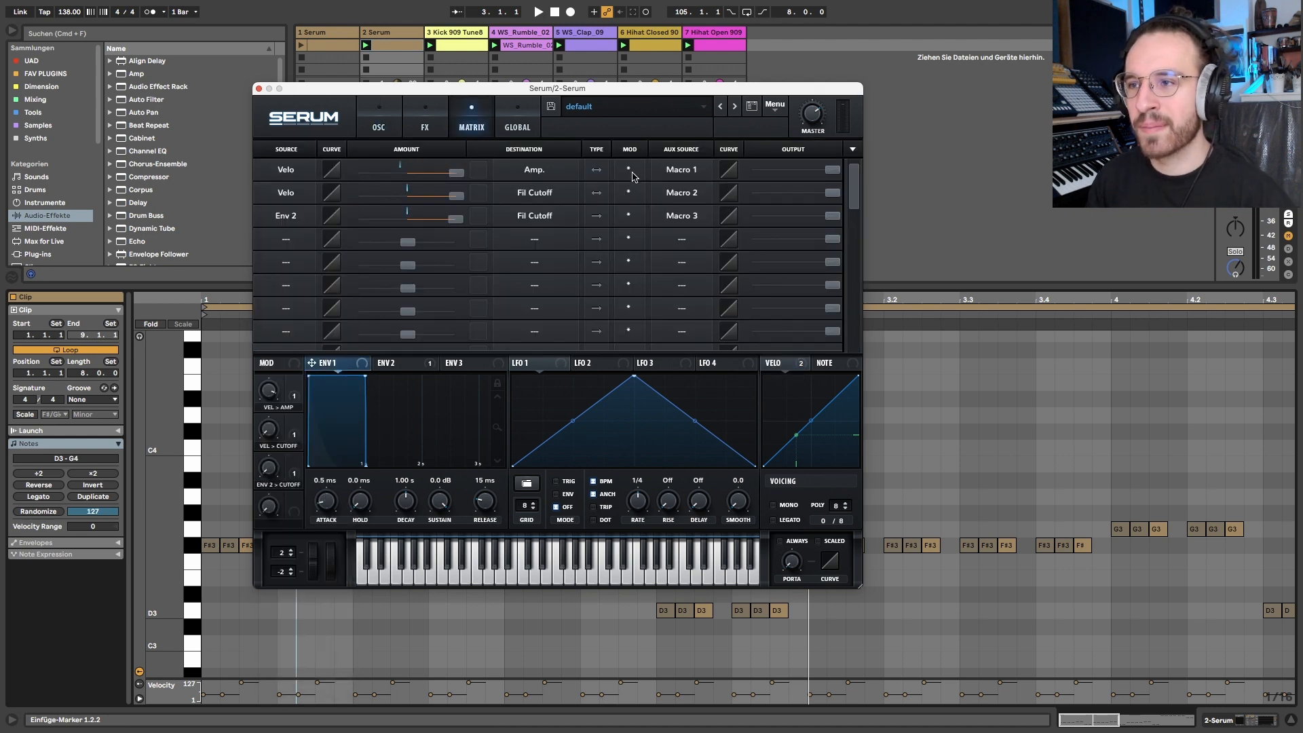
click(670, 178)
click(670, 178)
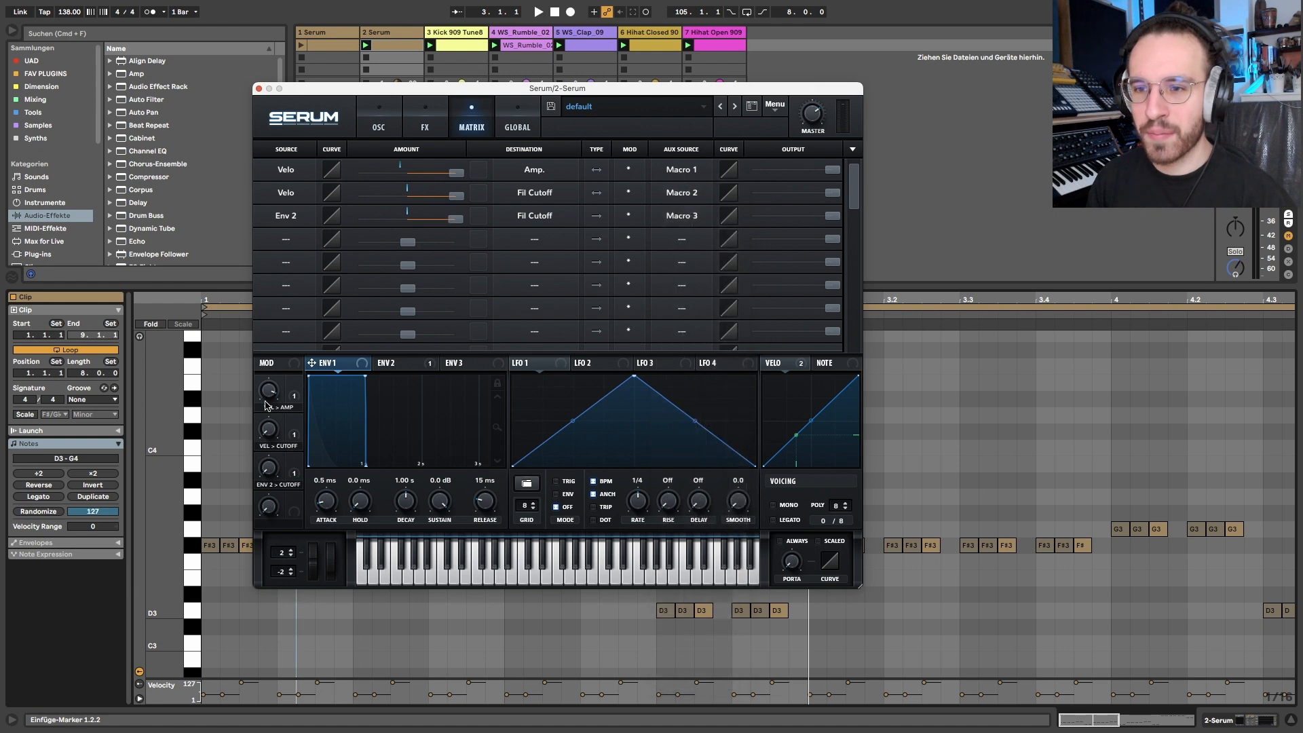
mouse_move(274, 392)
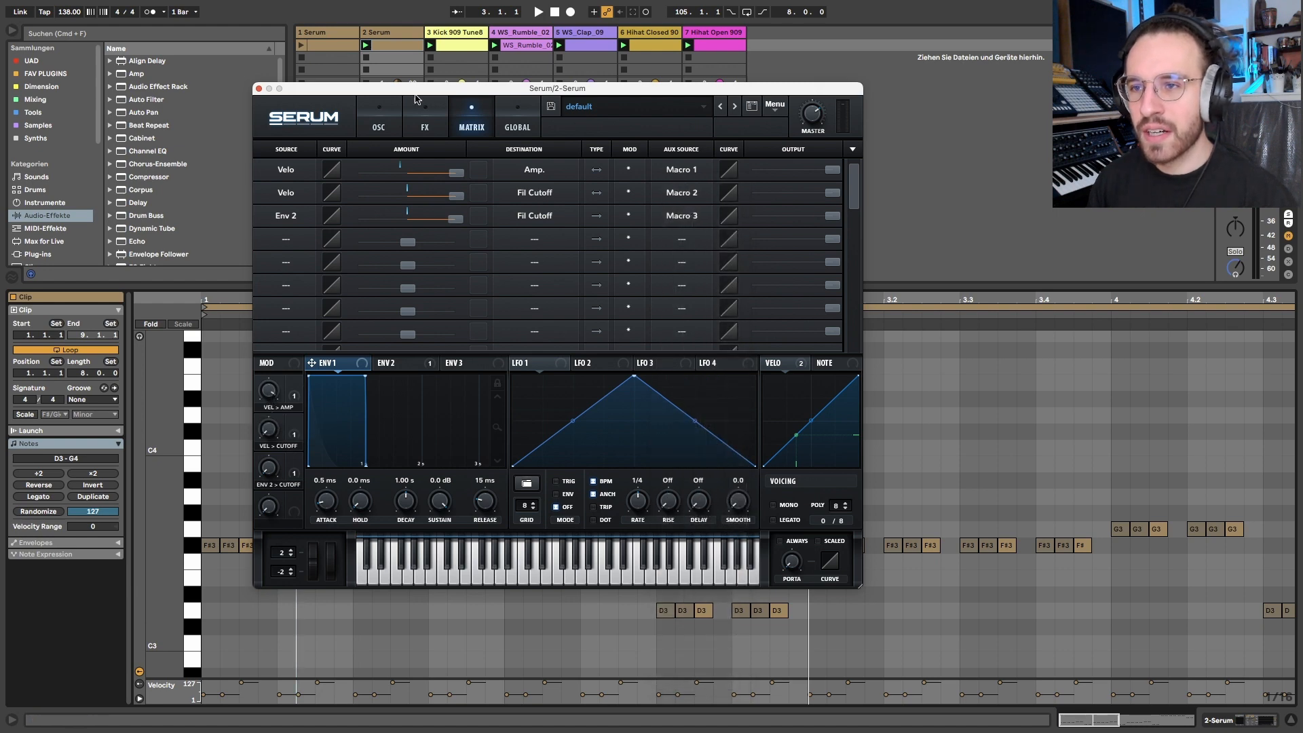
Audition the plain saw sound, and set oscillator A's unison to 13 voices while the melody plays.
click(379, 112)
key(space)
key(space)
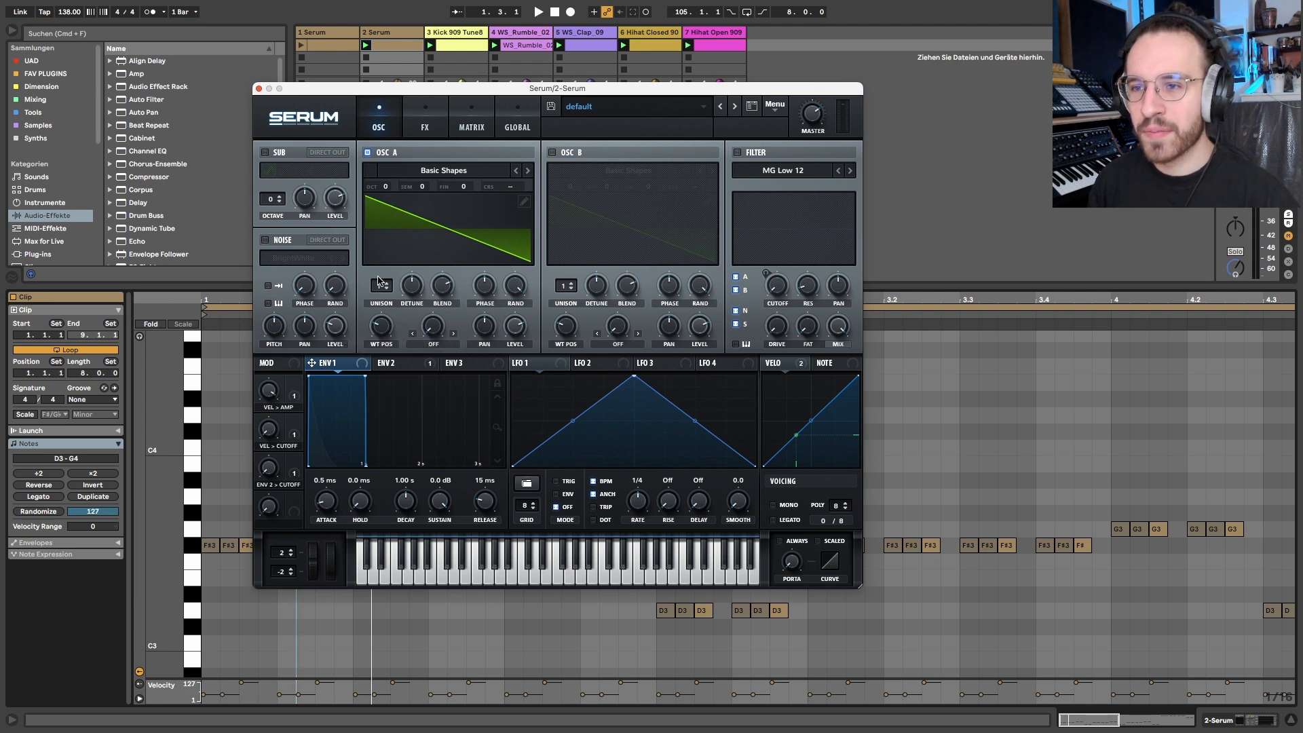
drag(378, 286, 410, 109)
drag(379, 291, 403, 288)
key(space)
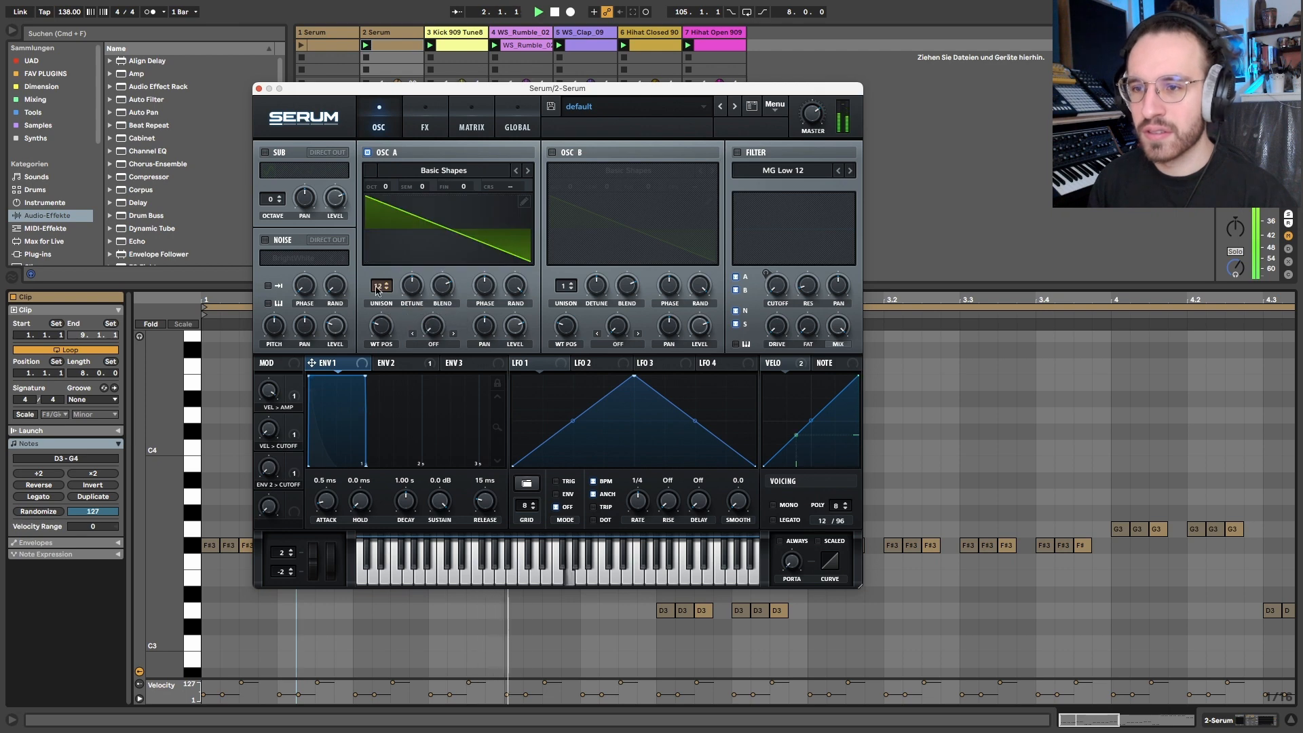
click(387, 281)
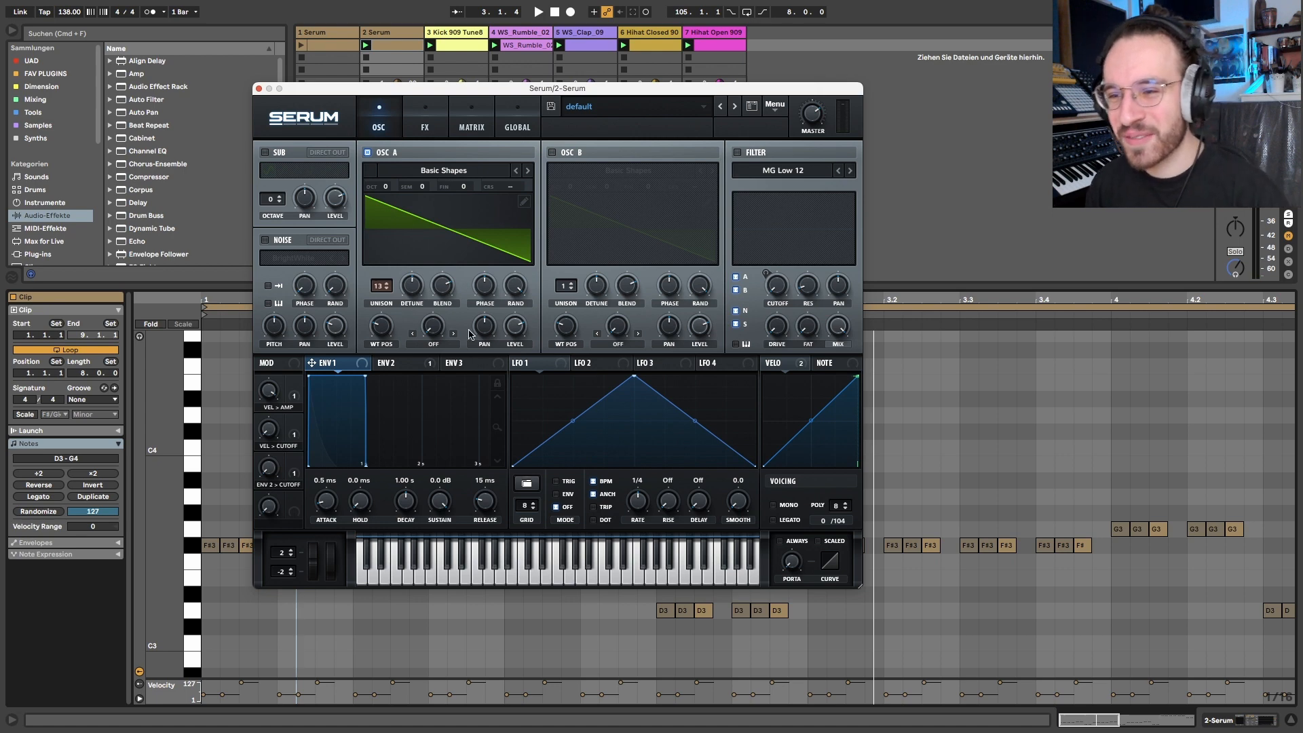
Cycle oscillator A's warp modes and set the mode to PWM.
click(453, 334)
click(453, 334)
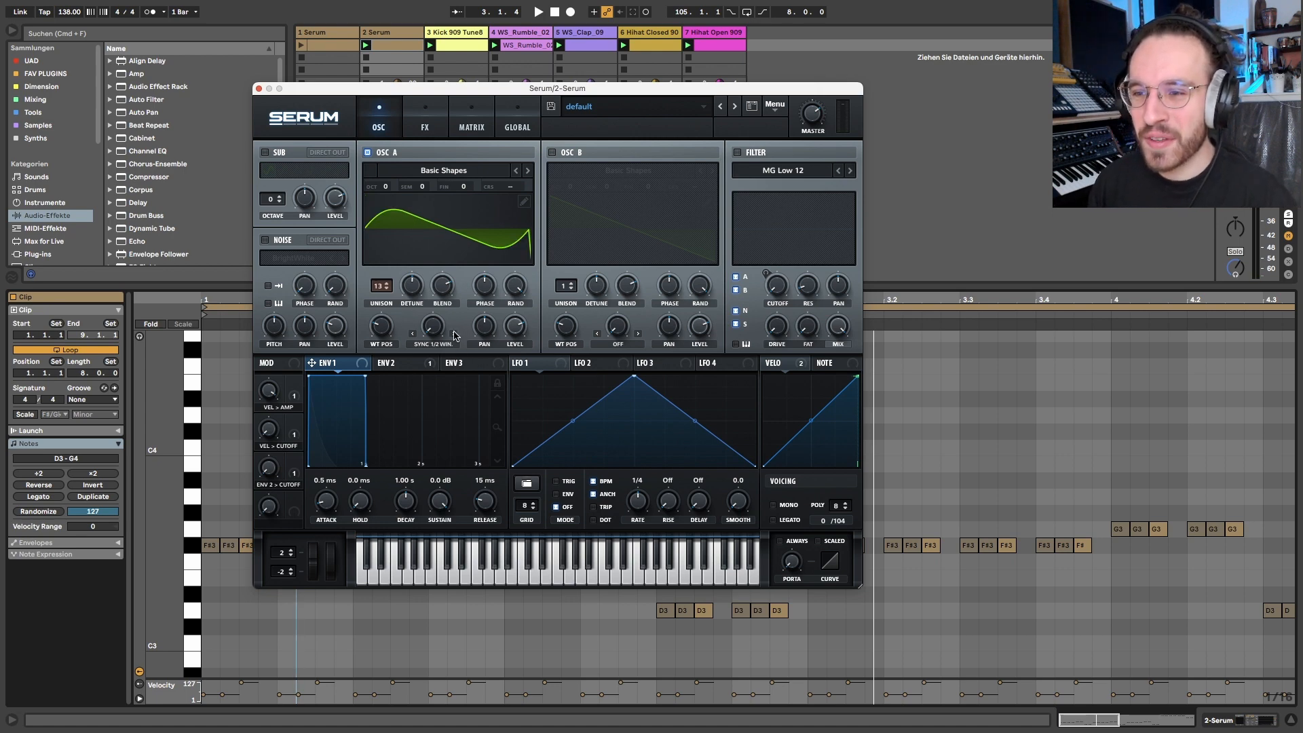
click(454, 333)
click(454, 333)
click(454, 333)
click(454, 333)
click(454, 333)
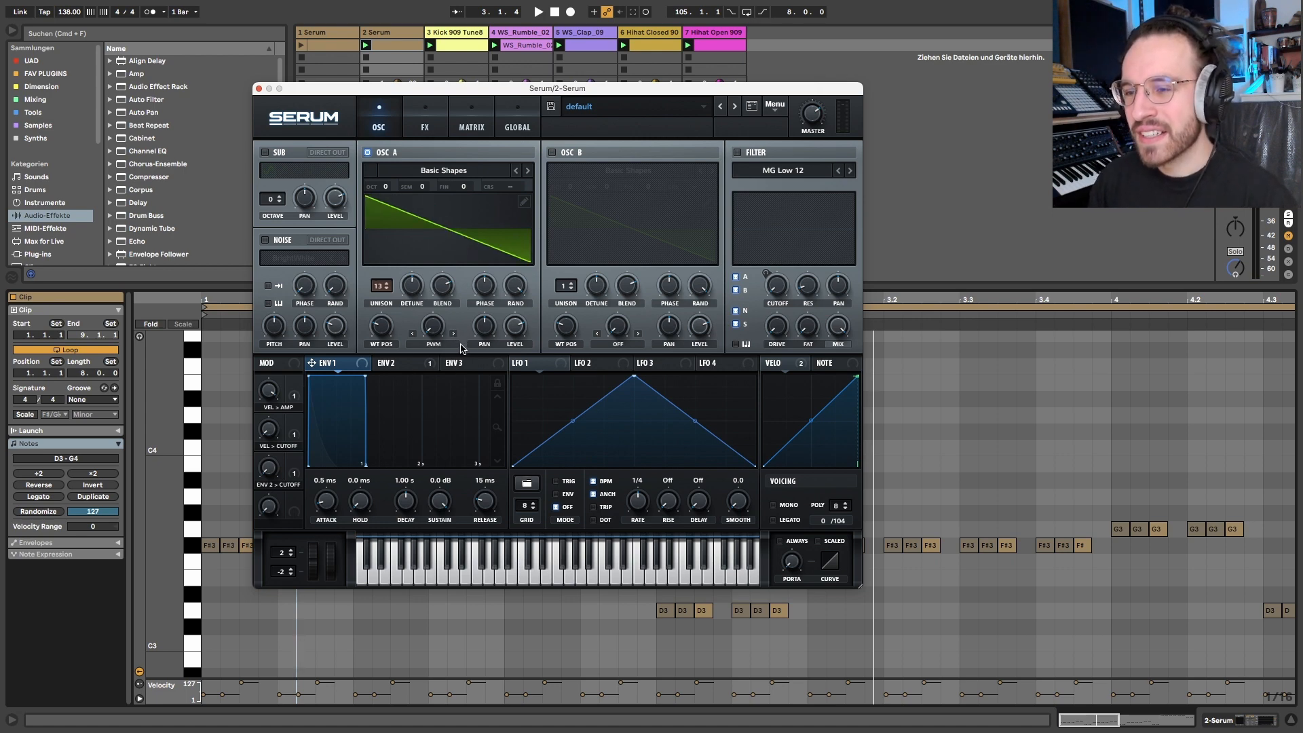
Raise oscillator A's PWM amount to a narrow pulse, audition the melody, and fine-tune the amount.
drag(433, 327, 426, 194)
key(space)
key(space)
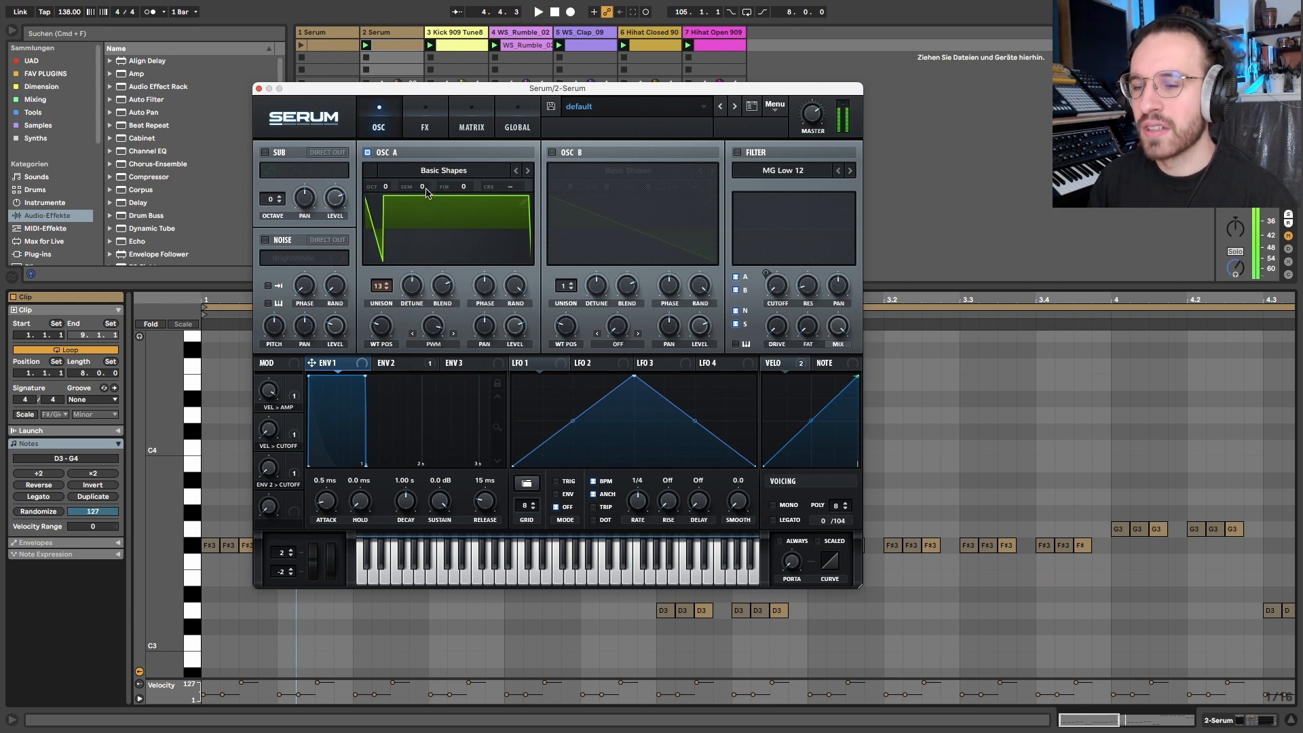
drag(433, 328, 431, 332)
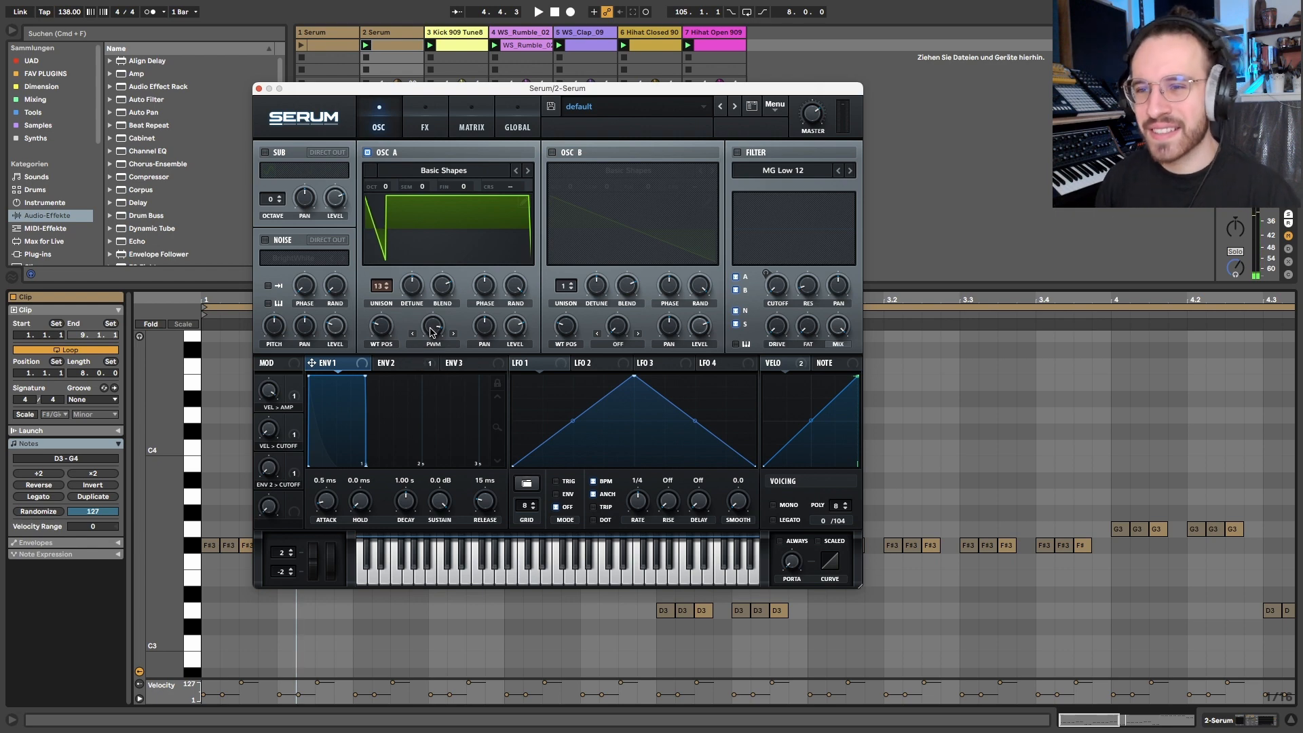
Enable Serum's EQ effect with its low band as a high-pass at 475 Hz, and reduce the resonance peak.
click(425, 128)
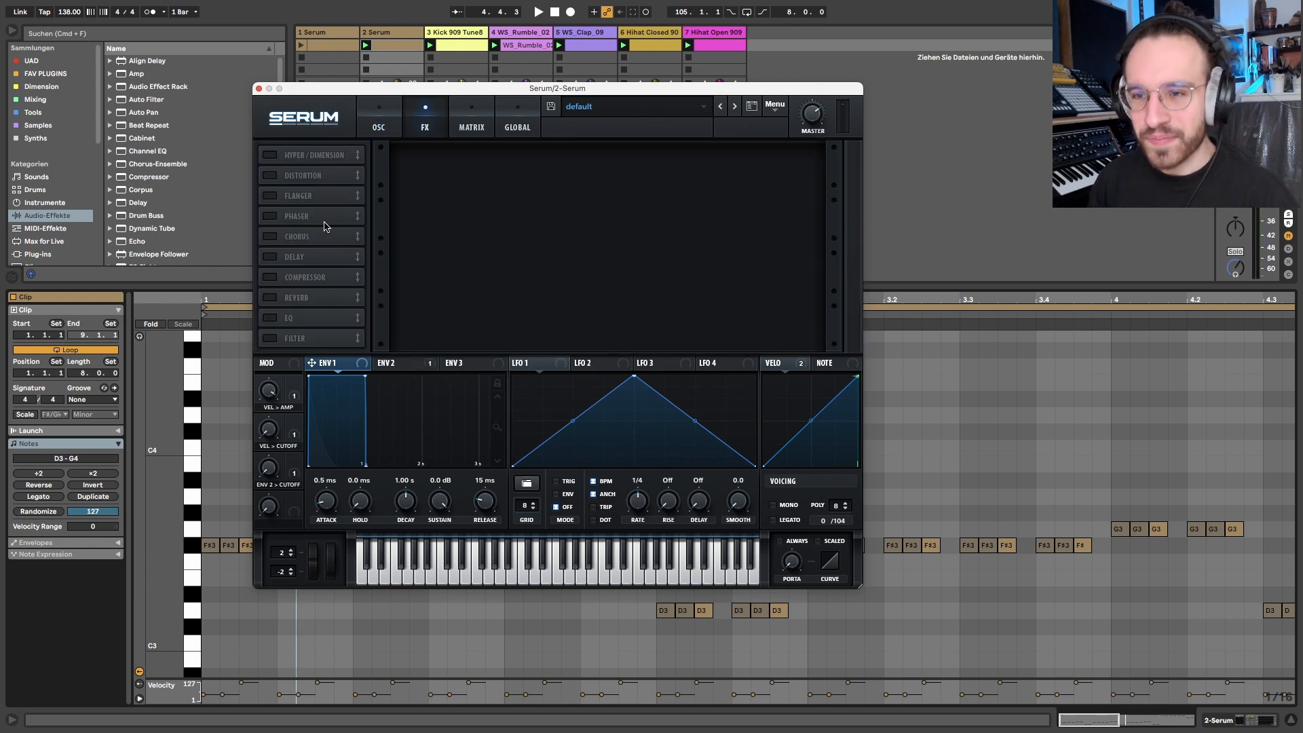
click(270, 319)
click(565, 180)
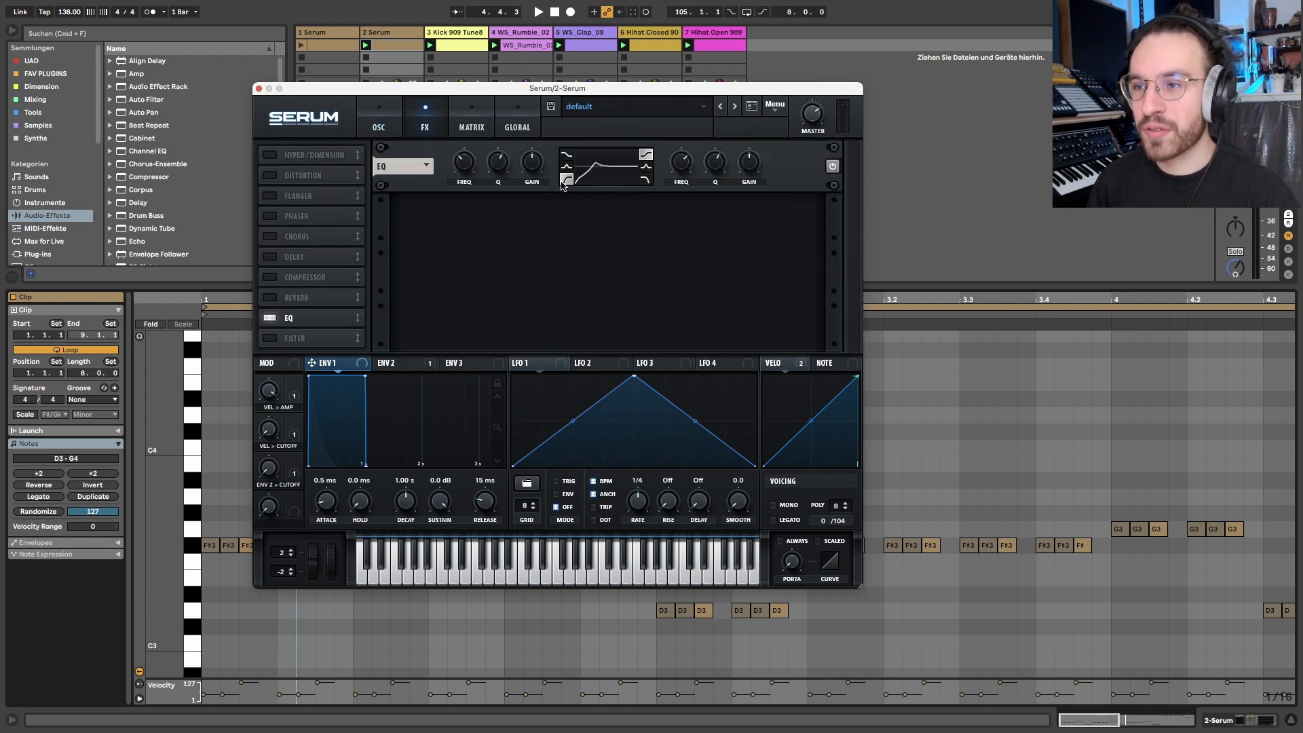
drag(497, 173, 498, 169)
click(393, 129)
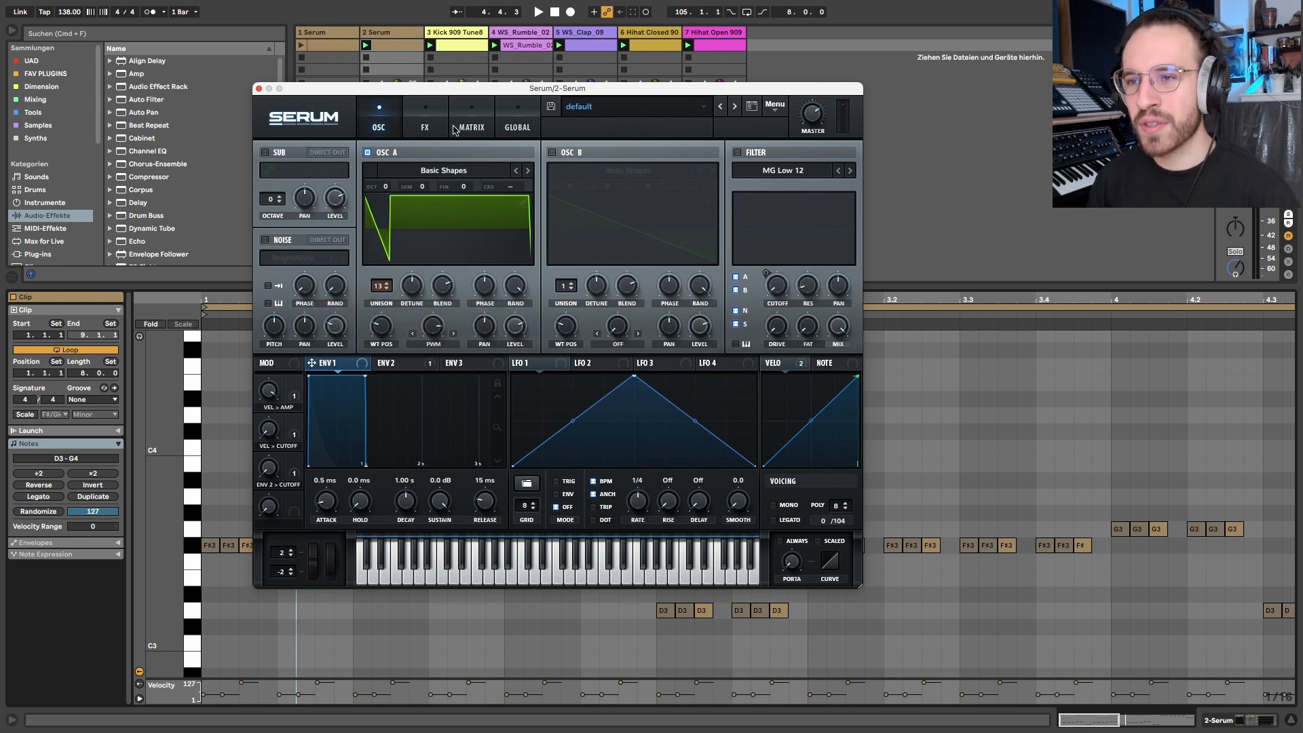
click(425, 132)
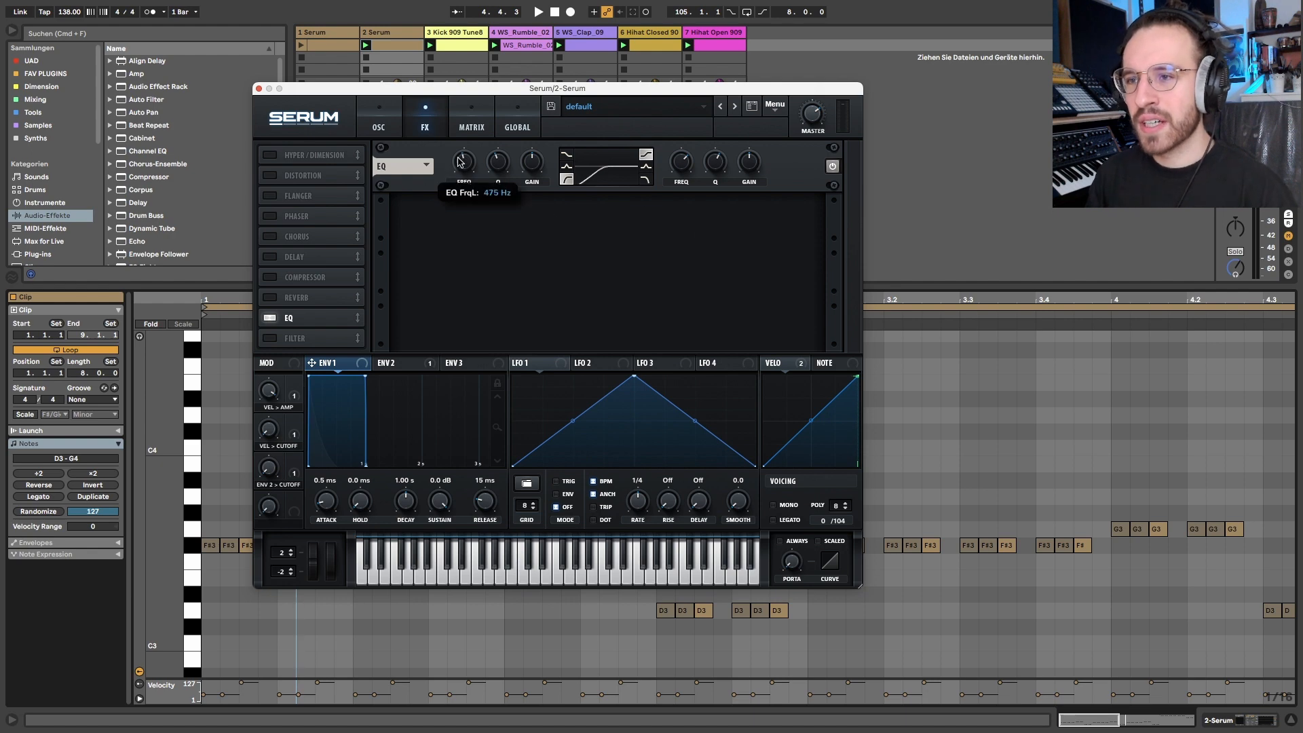
Play the melody to judge the sound and level of the high-passed lead.
key(space)
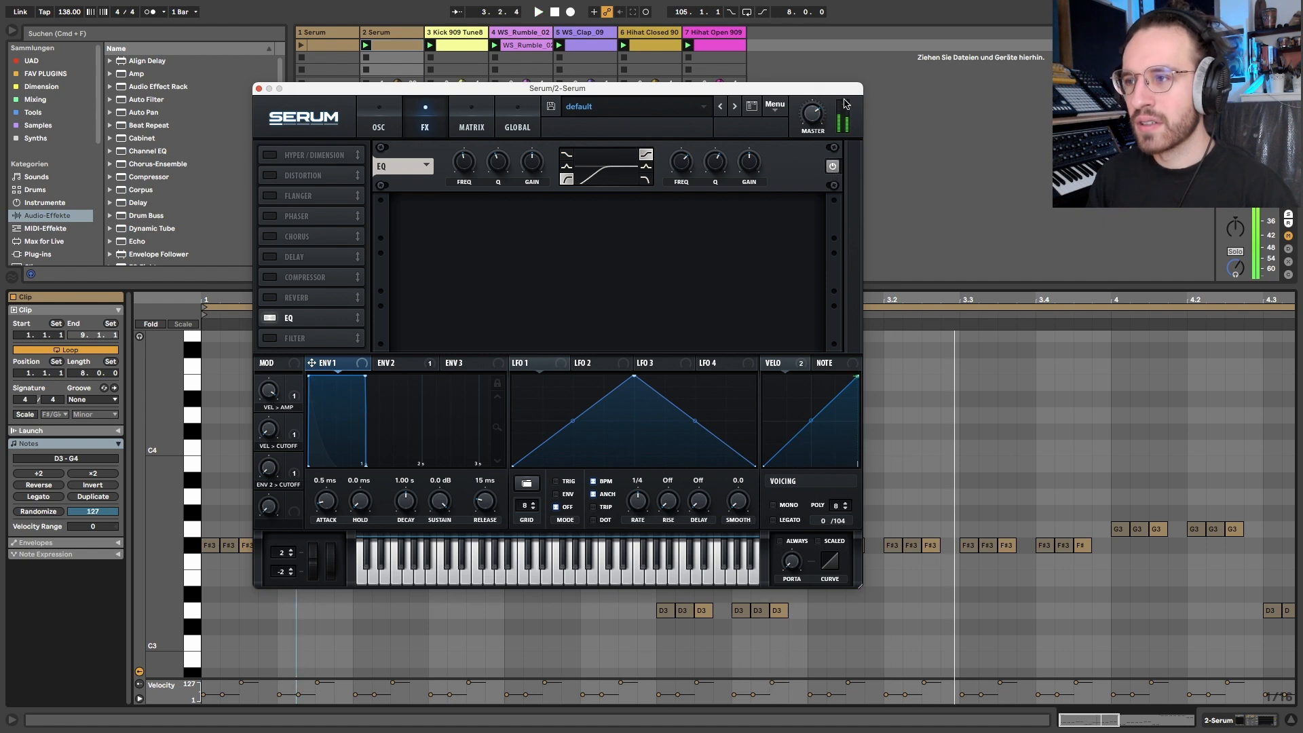
key(space)
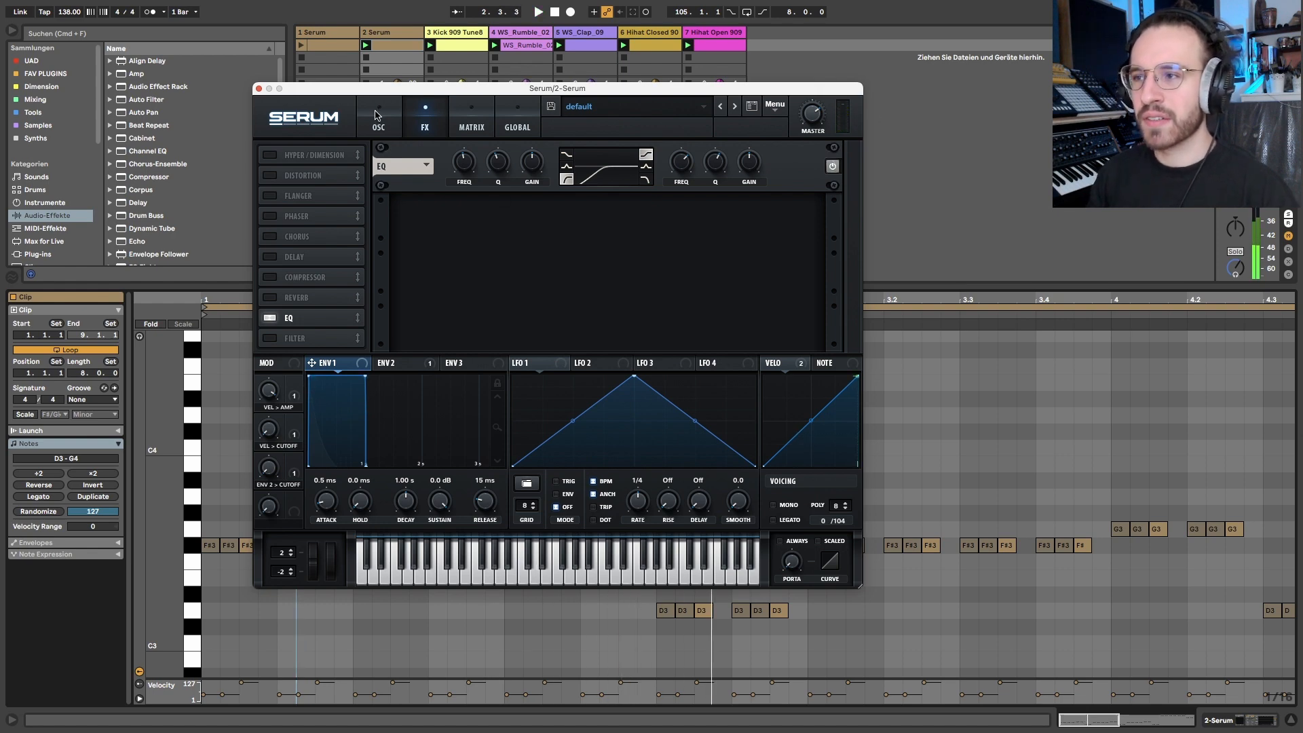
key(space)
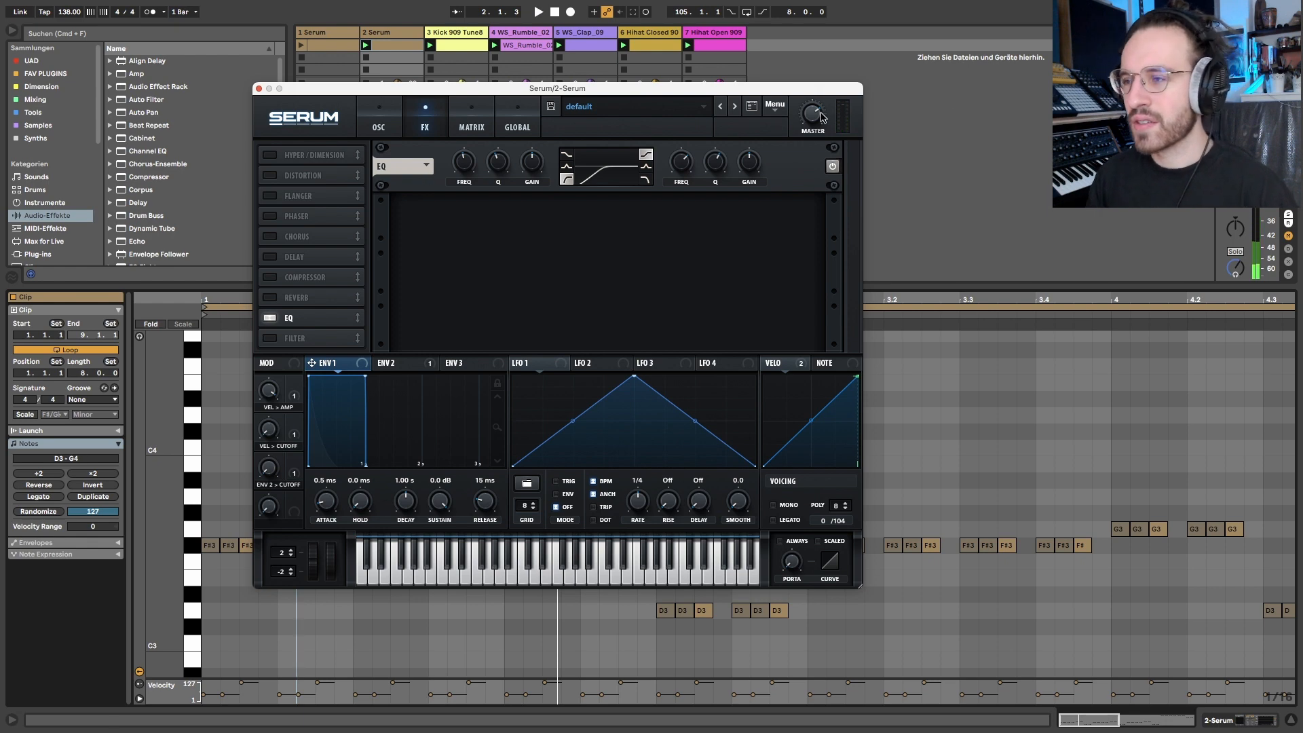
Enable Serum's filter, change its type to MG Low 6, and adjust the cutoff to soften the highs.
click(387, 117)
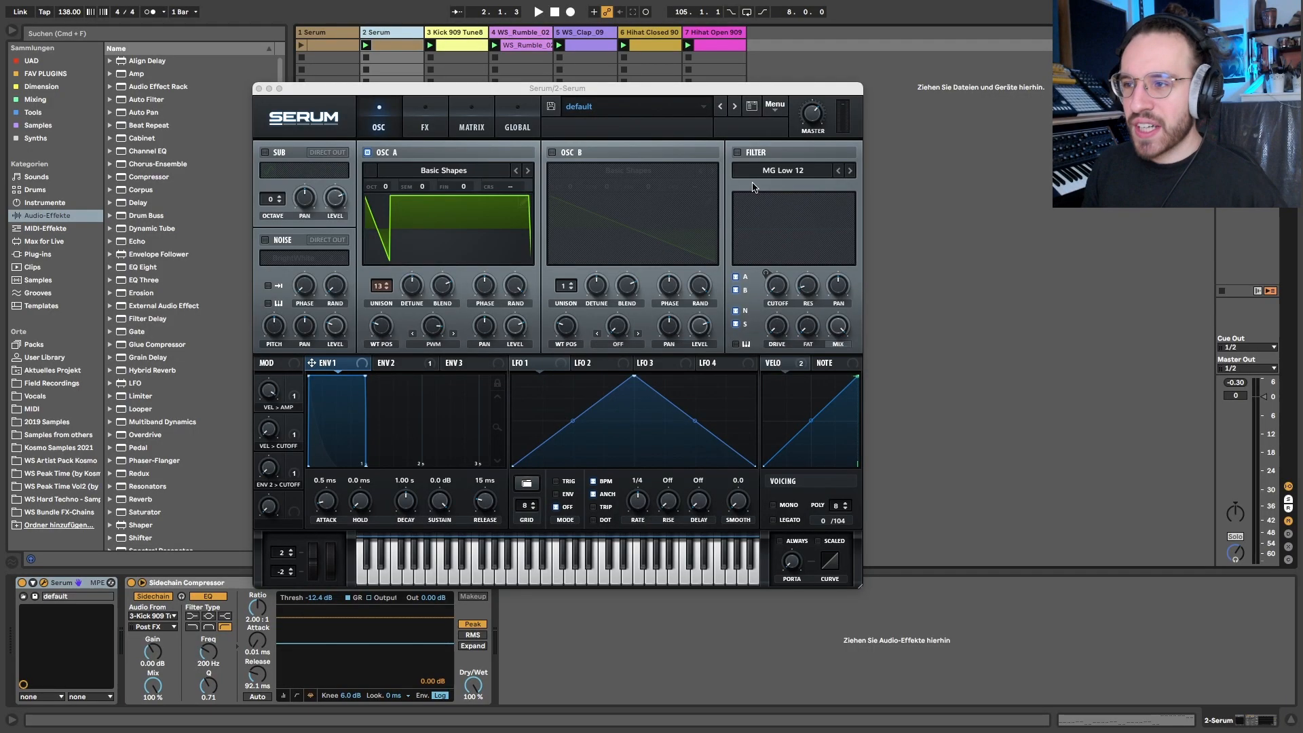
click(737, 152)
drag(789, 304, 779, 256)
click(839, 170)
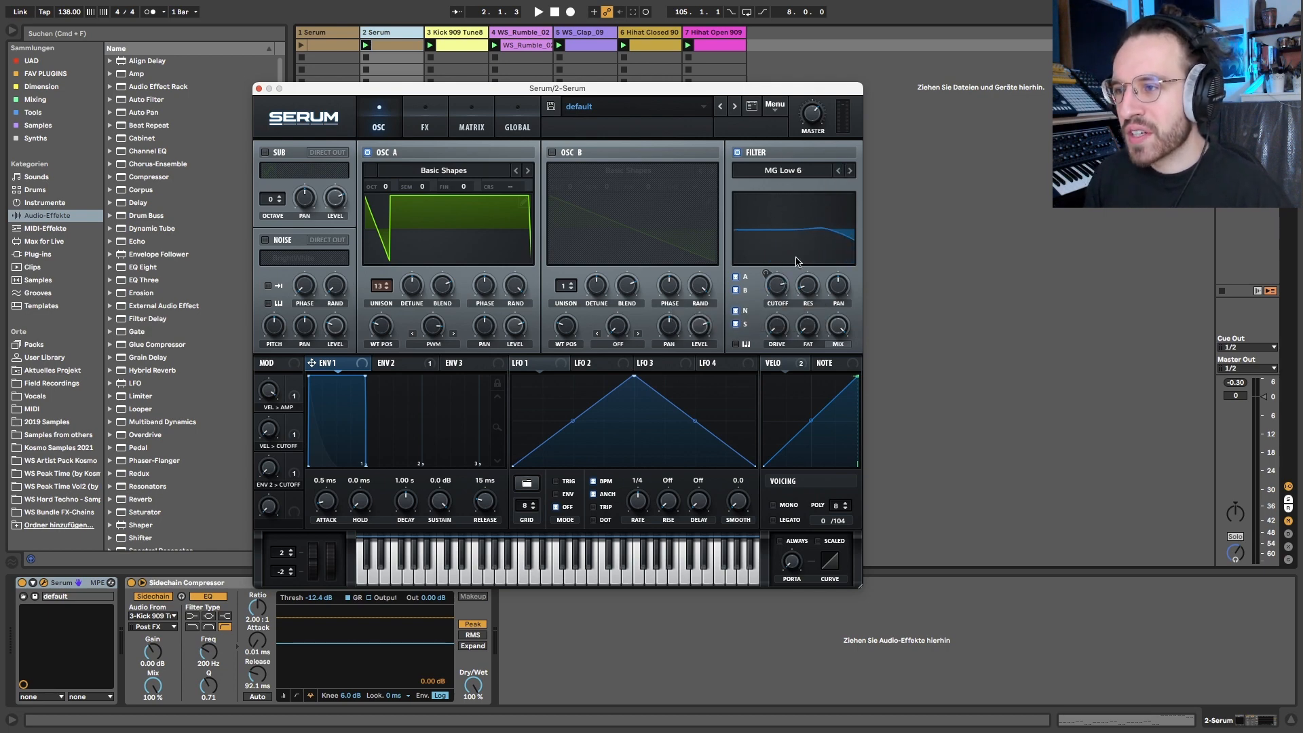
mouse_move(777, 285)
mouse_down()
mouse_move(774, 365)
mouse_move(758, 269)
mouse_up()
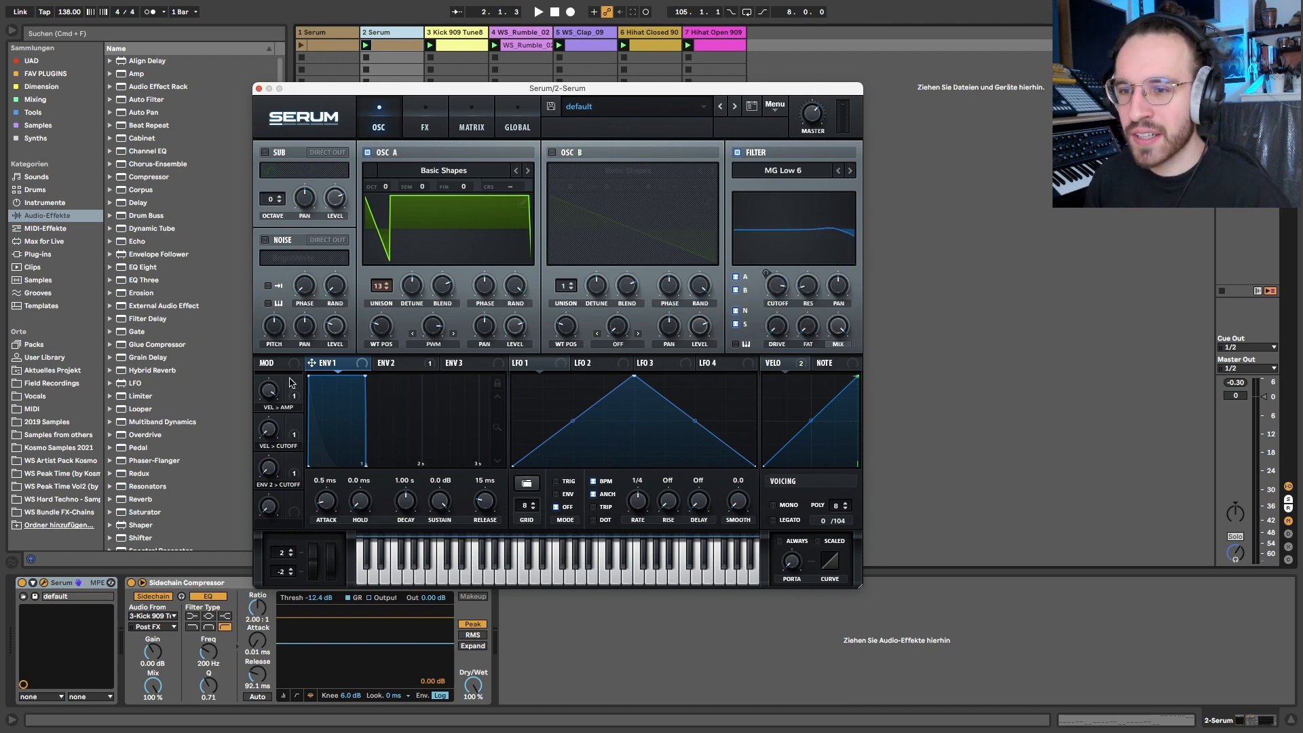
Set the ENV 2 > CUTOFF macro to about 26% and envelope 2's decay to 785 ms.
click(397, 363)
drag(270, 469, 264, 484)
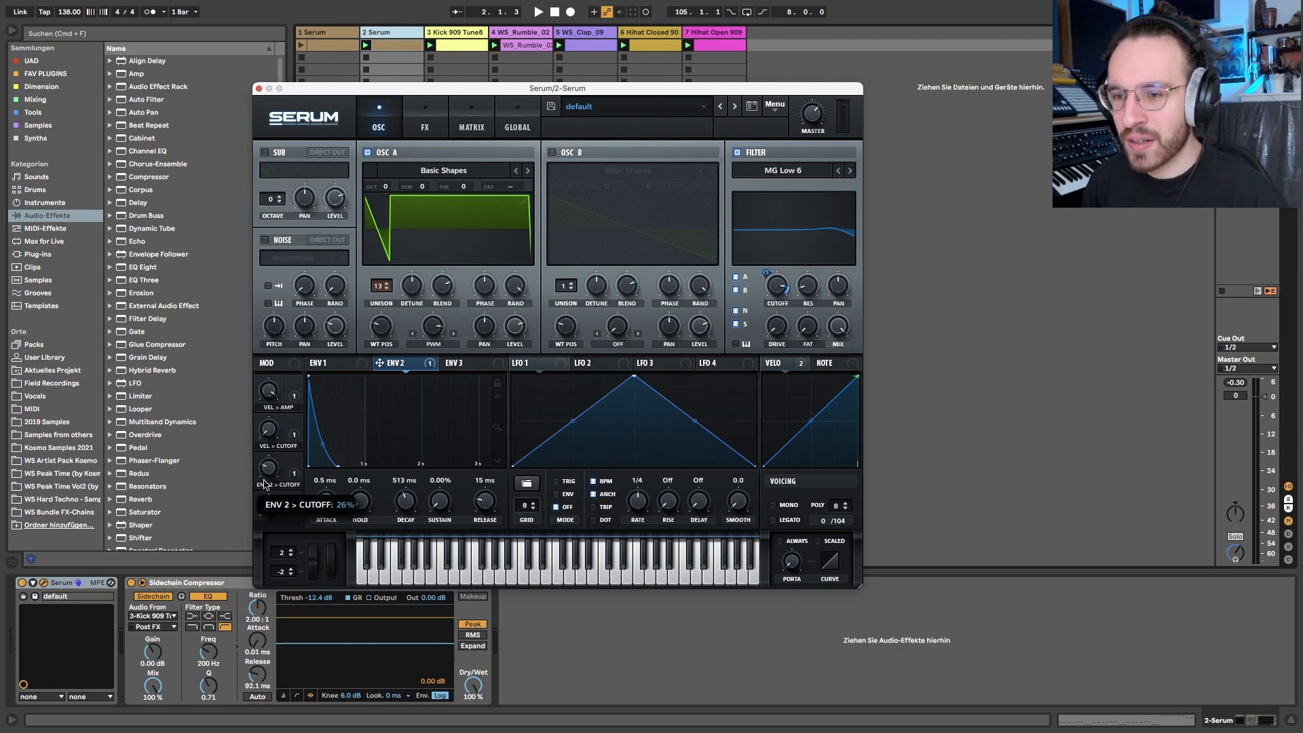
drag(403, 509, 403, 501)
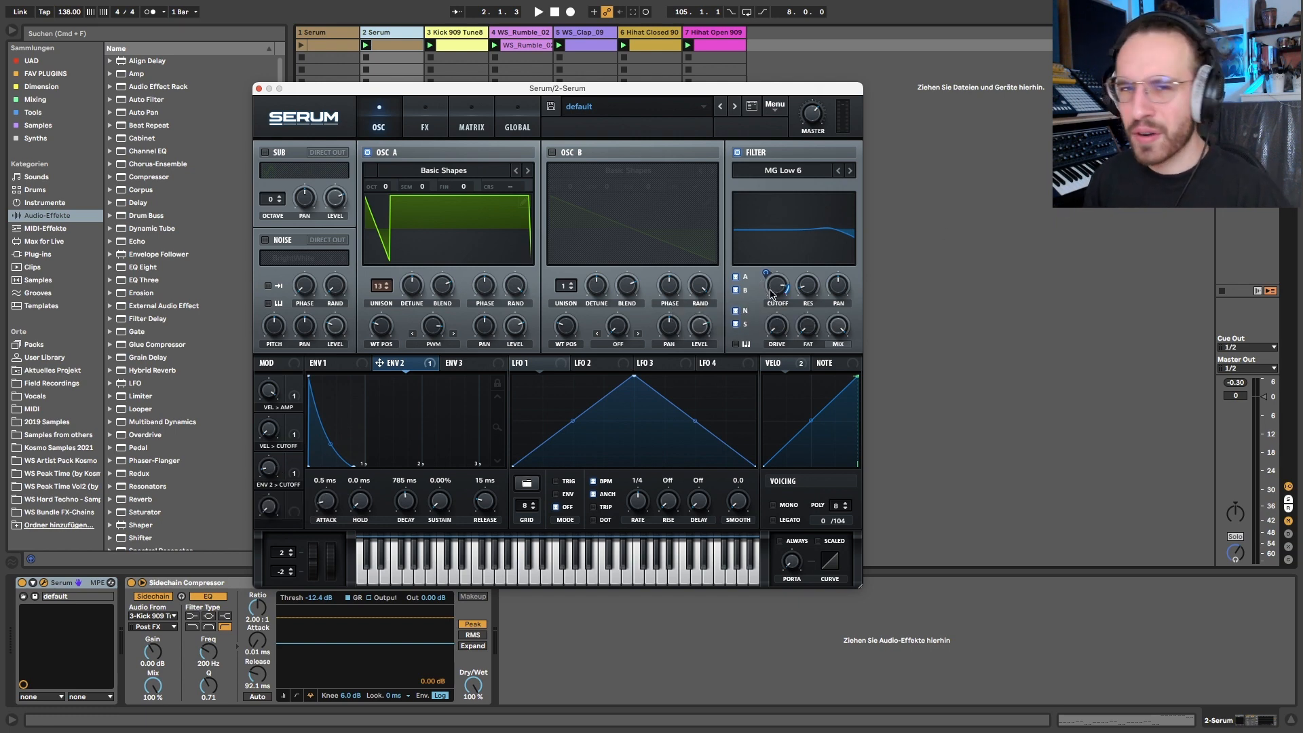
Enable the noise oscillator with BrightWhite noise, and adjust its level and the filter's drive while playing the melody.
key(space)
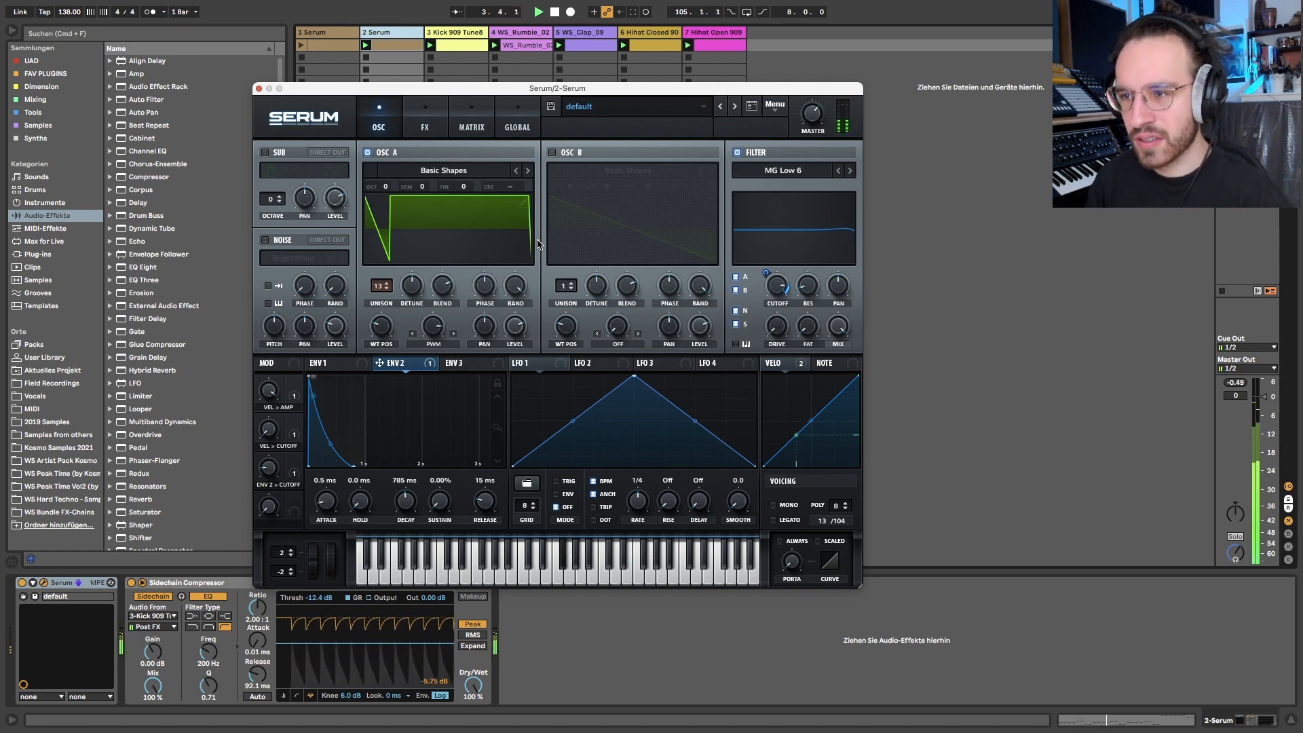
key(space)
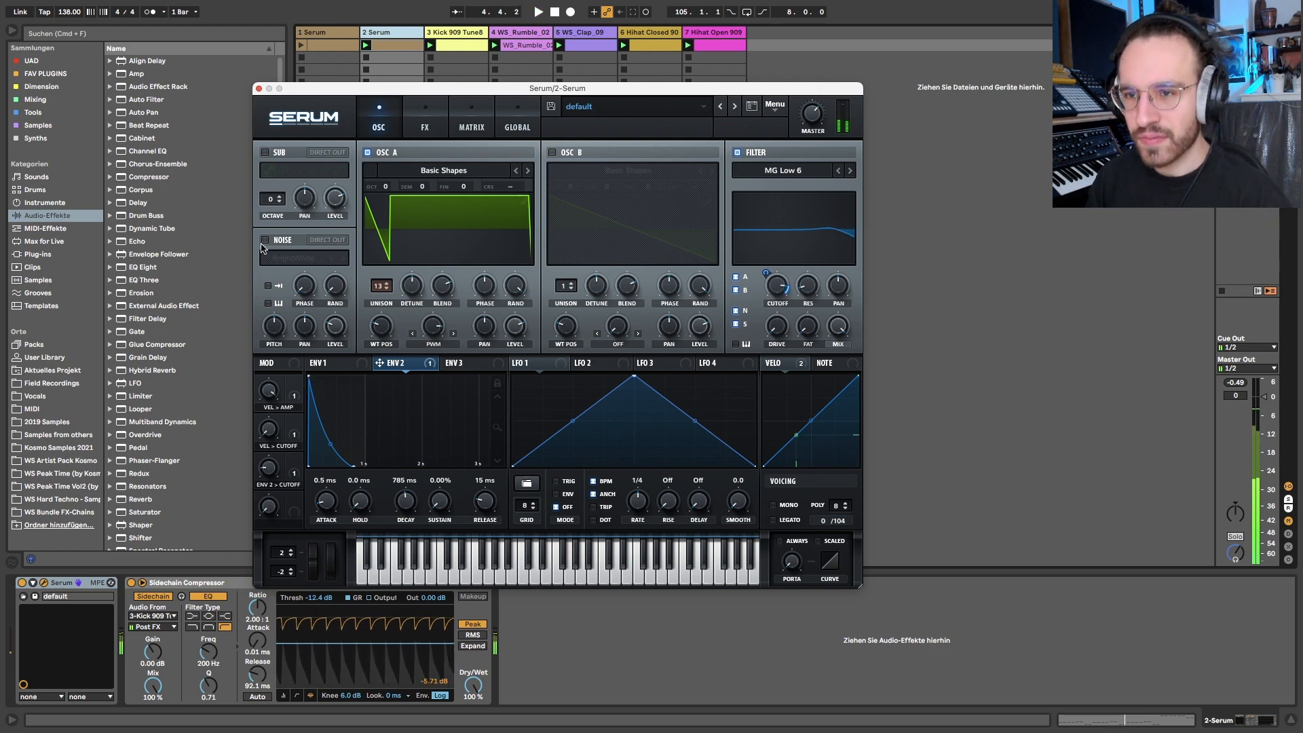
click(265, 240)
key(space)
drag(336, 346, 337, 334)
key(space)
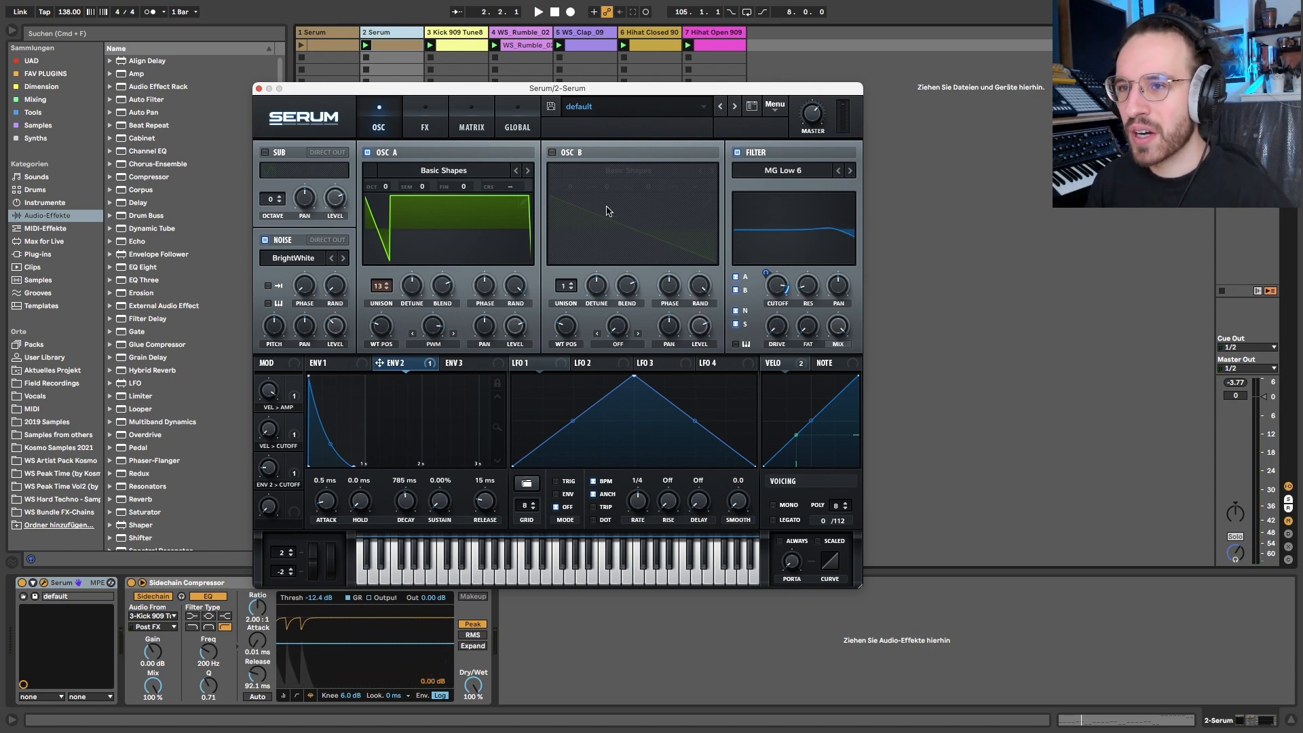
key(space)
mouse_move(777, 326)
mouse_down()
mouse_move(780, 358)
mouse_move(777, 325)
mouse_up()
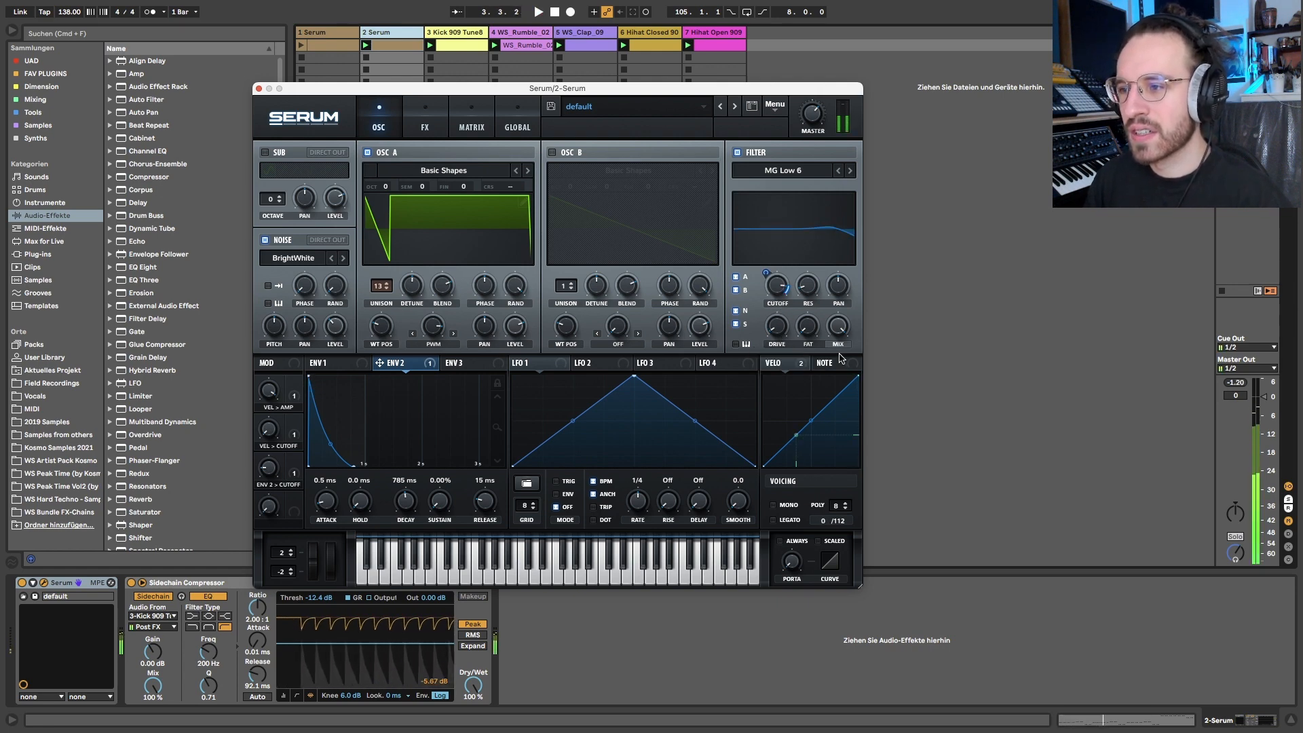
Enable oscillator B with 15 unison voices and bend its waveform using the Bend - warp mode.
click(552, 153)
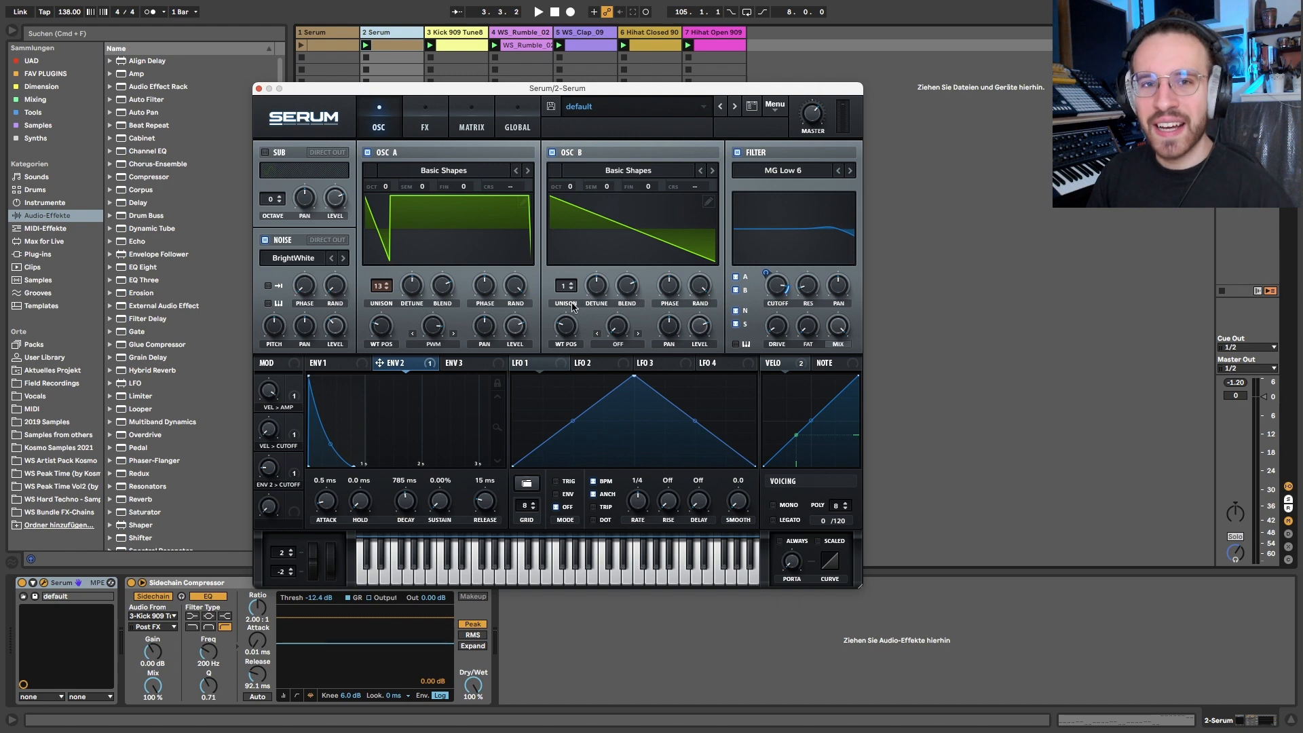
drag(563, 287, 563, 147)
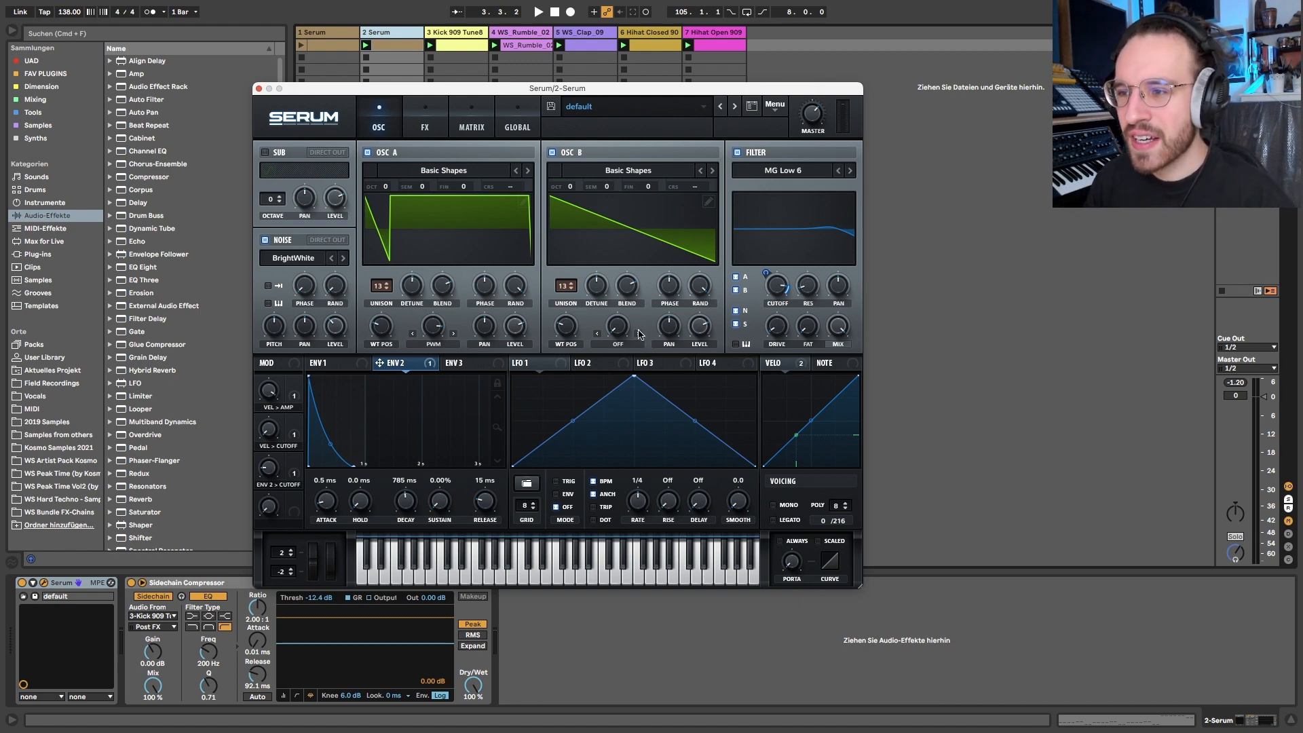
click(638, 333)
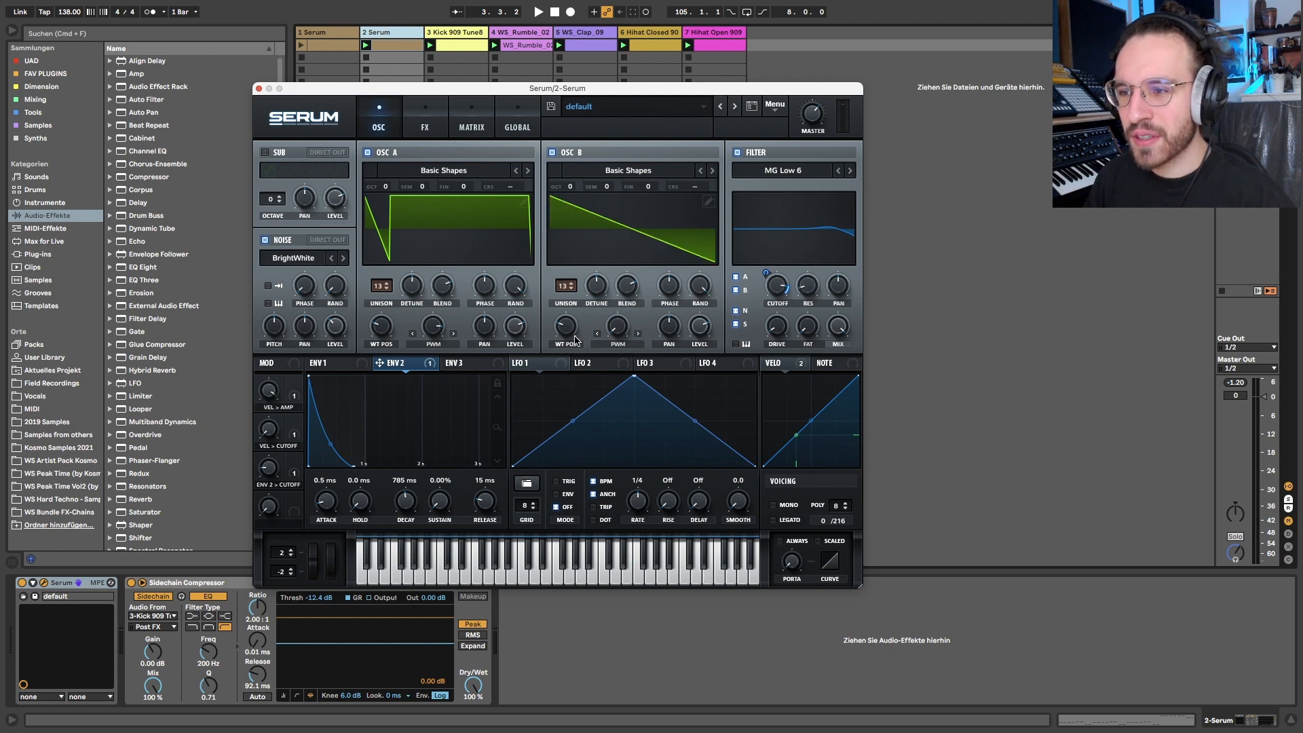
click(596, 333)
click(597, 333)
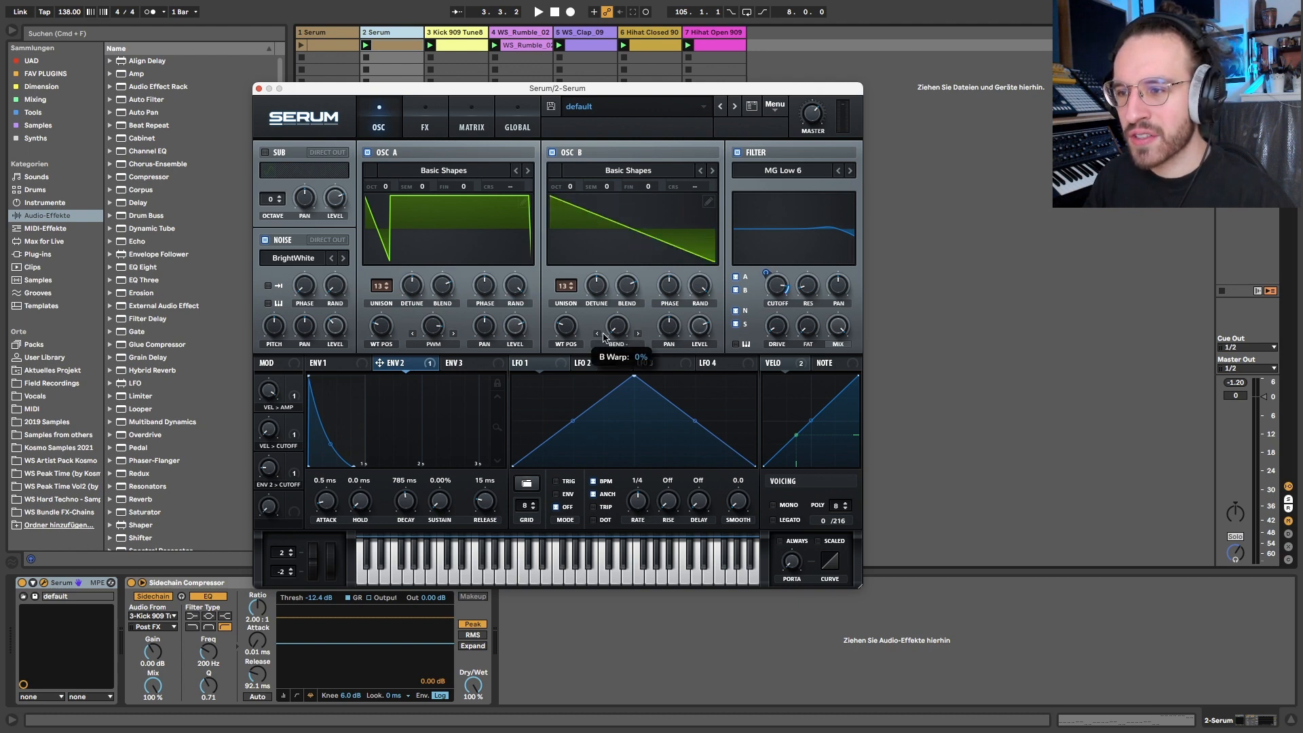
drag(617, 327, 562, 277)
Adjust the filter cutoff and set envelope 2's decay to 522 ms while playing the melody.
key(space)
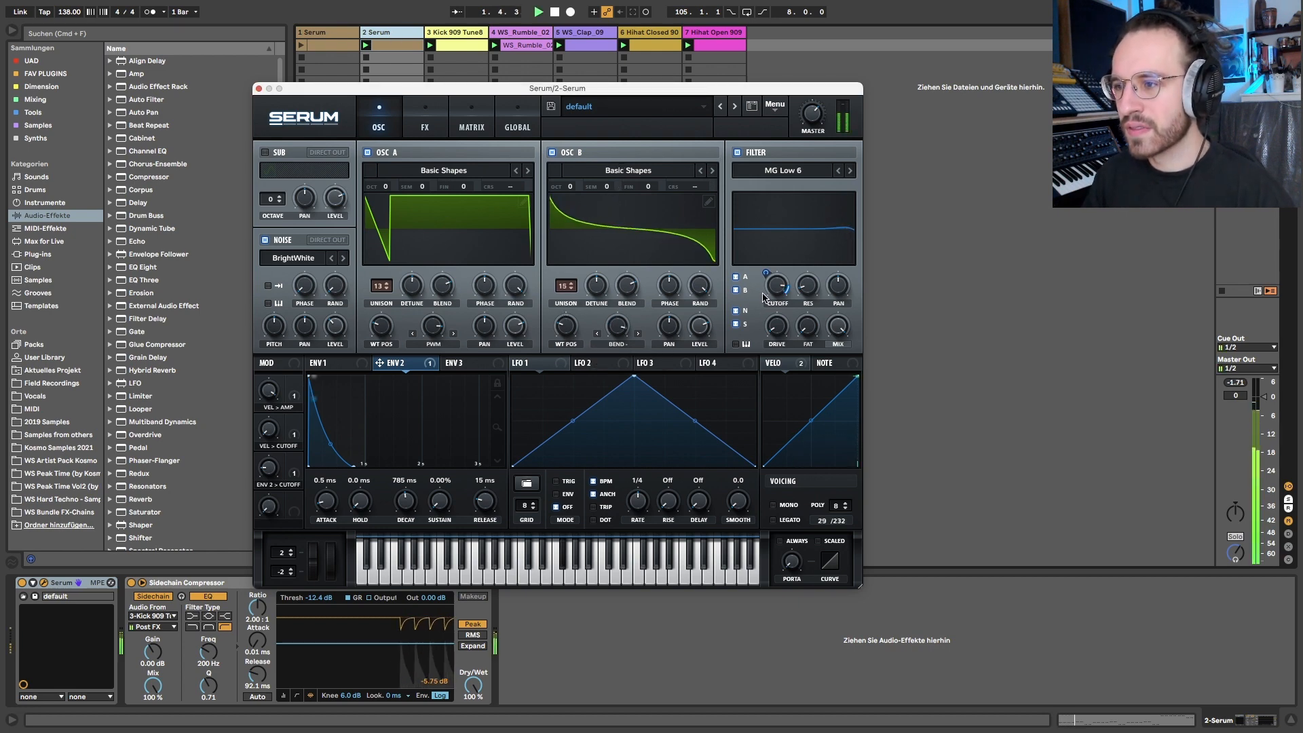
mouse_move(778, 286)
mouse_down()
mouse_move(778, 326)
mouse_move(780, 293)
mouse_up()
key(space)
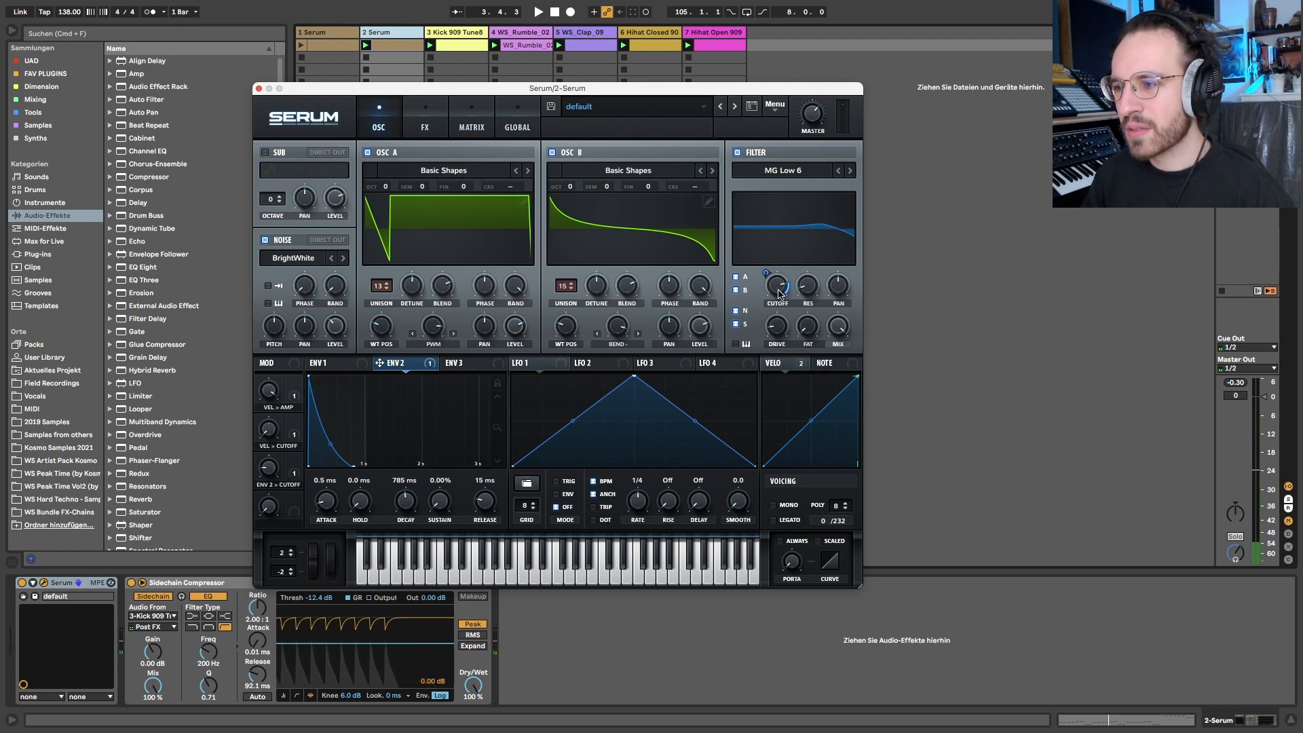
key(space)
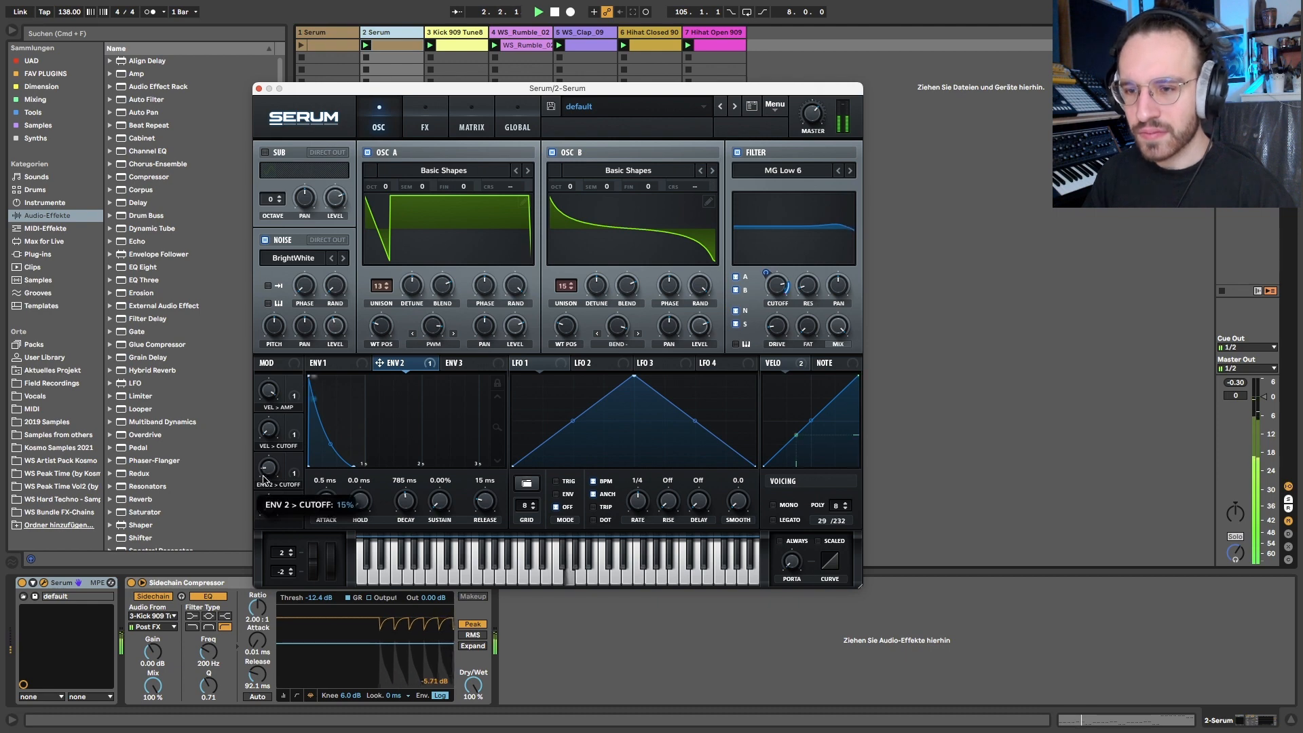
drag(405, 503, 409, 516)
key(space)
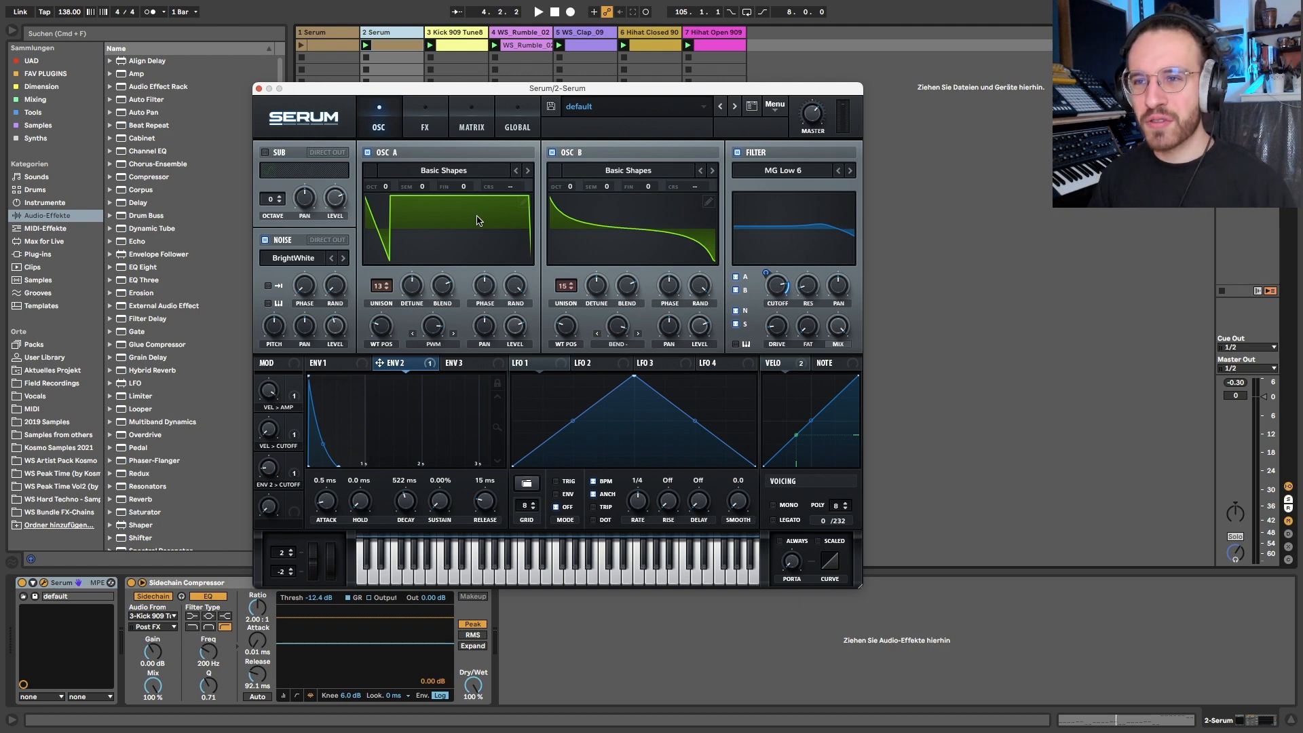
Close the Serum window, unsolo the 2 Serum track and play the lead together with the beat.
click(259, 89)
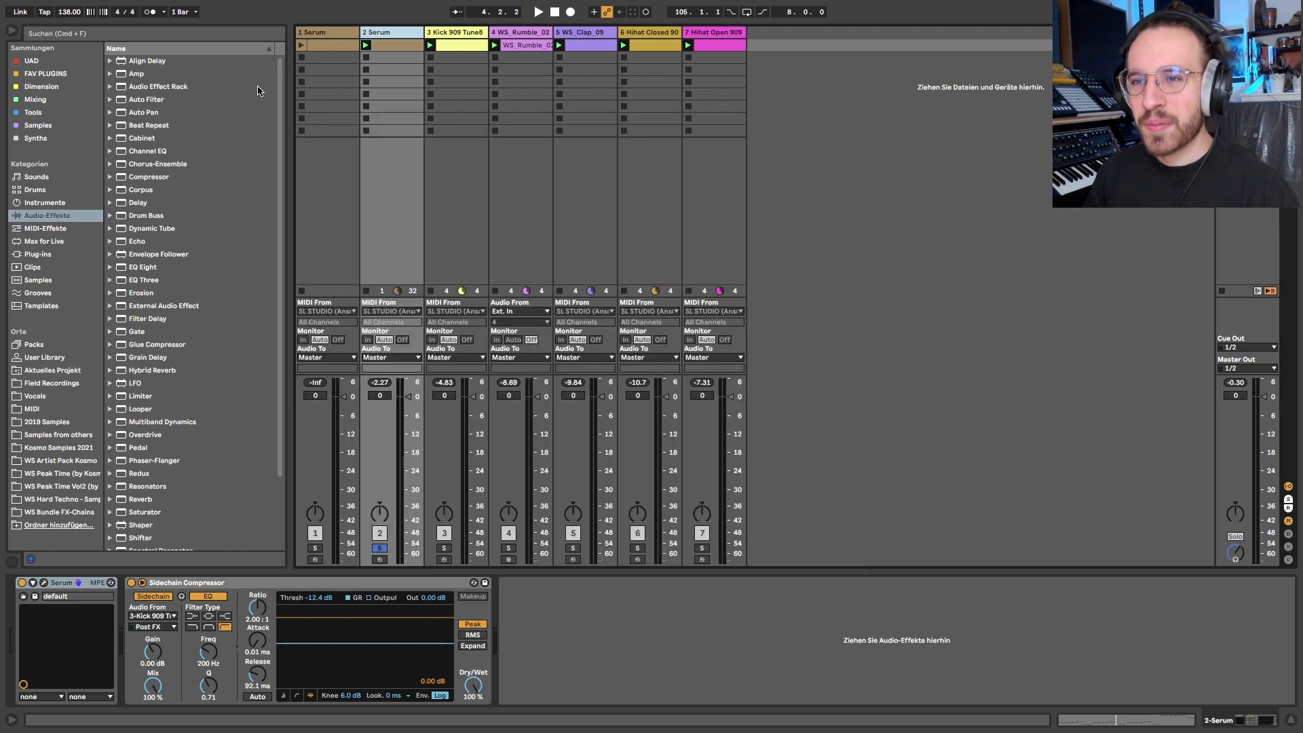
click(378, 548)
key(space)
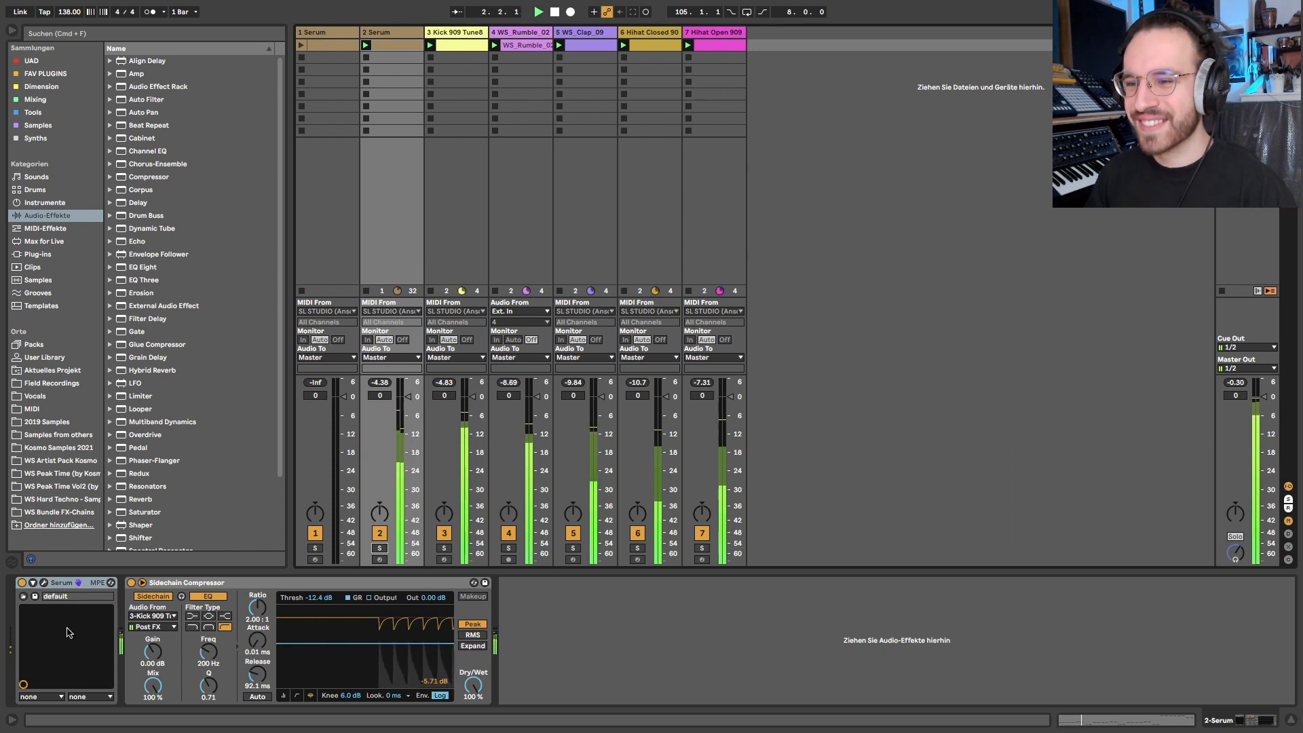
Switch playback between the 1 Serum and 2 Serum clips to compare the two leads in the beat.
click(367, 290)
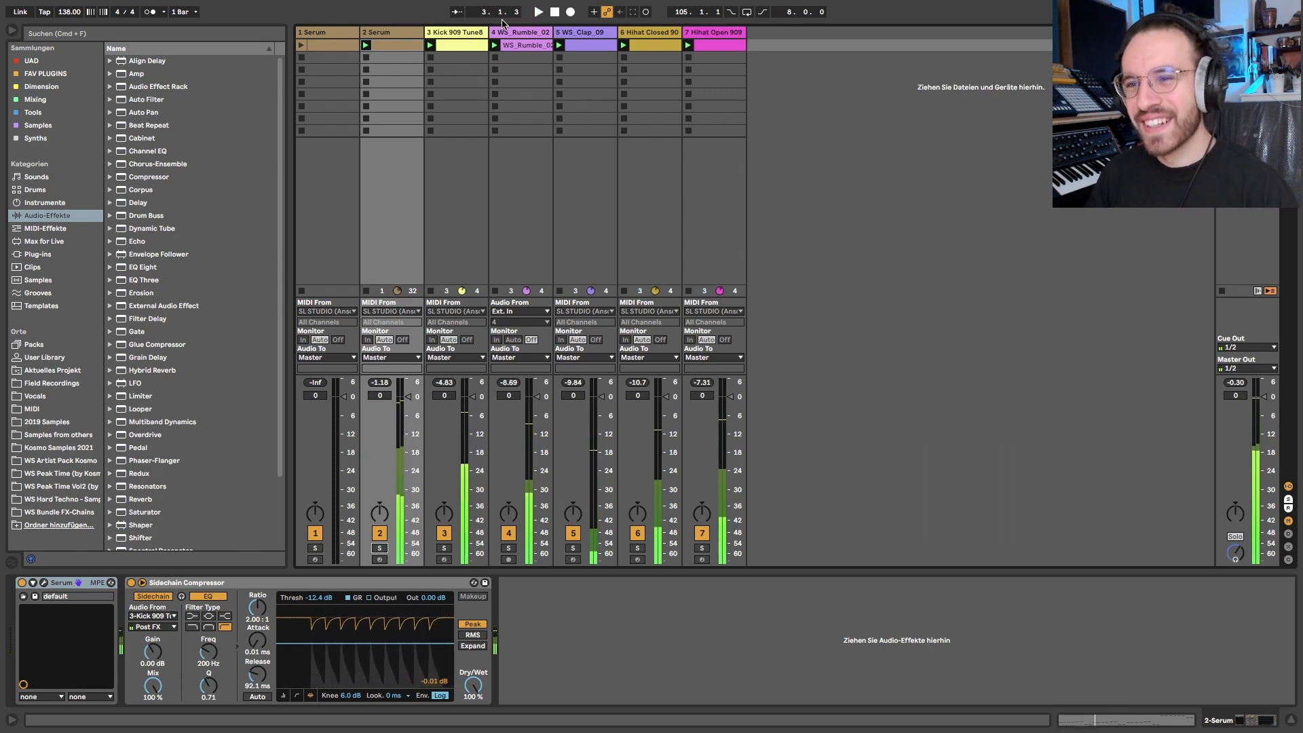
click(302, 45)
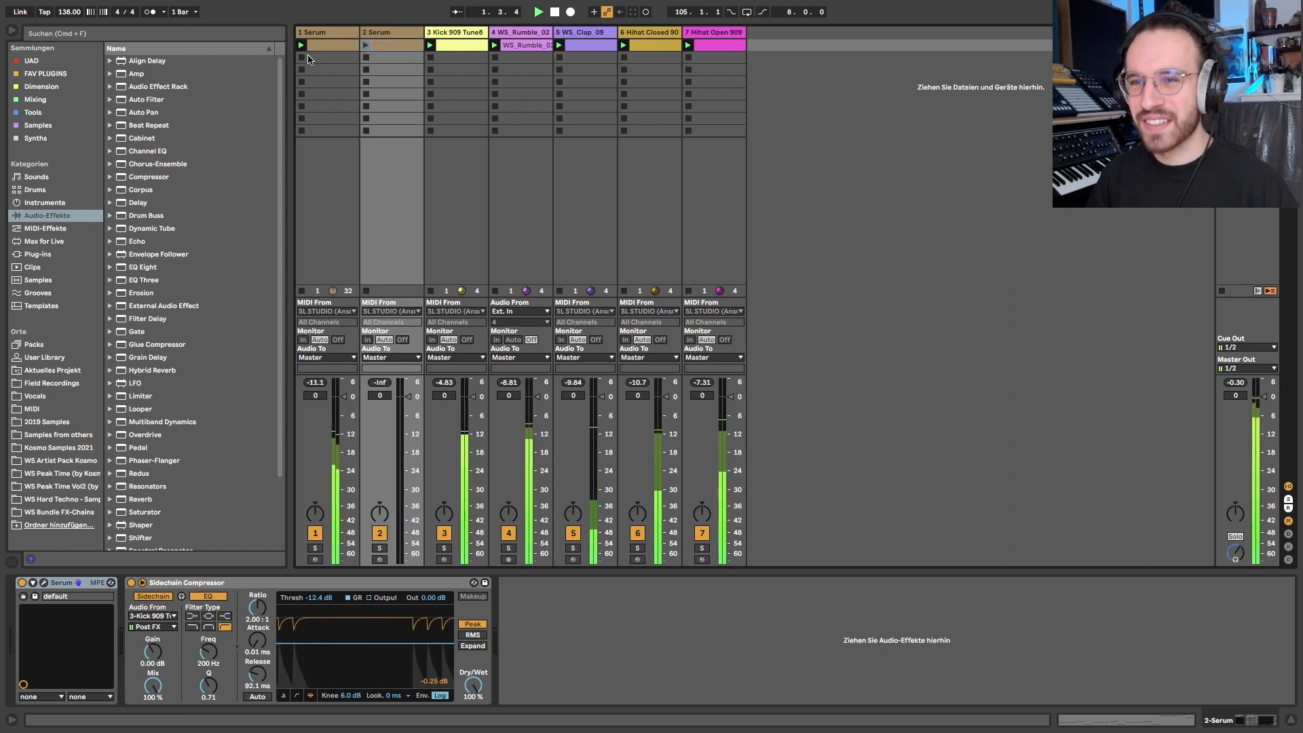
click(301, 58)
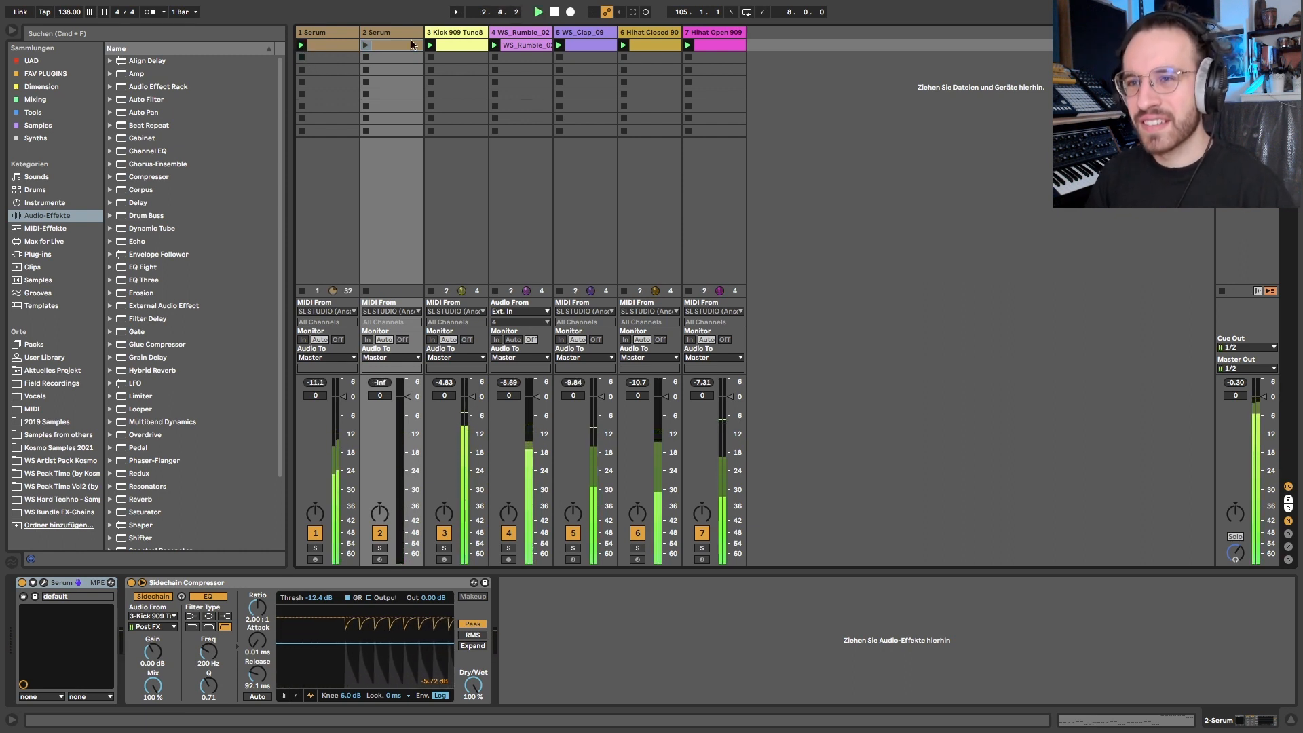
click(366, 46)
key(space)
key(space)
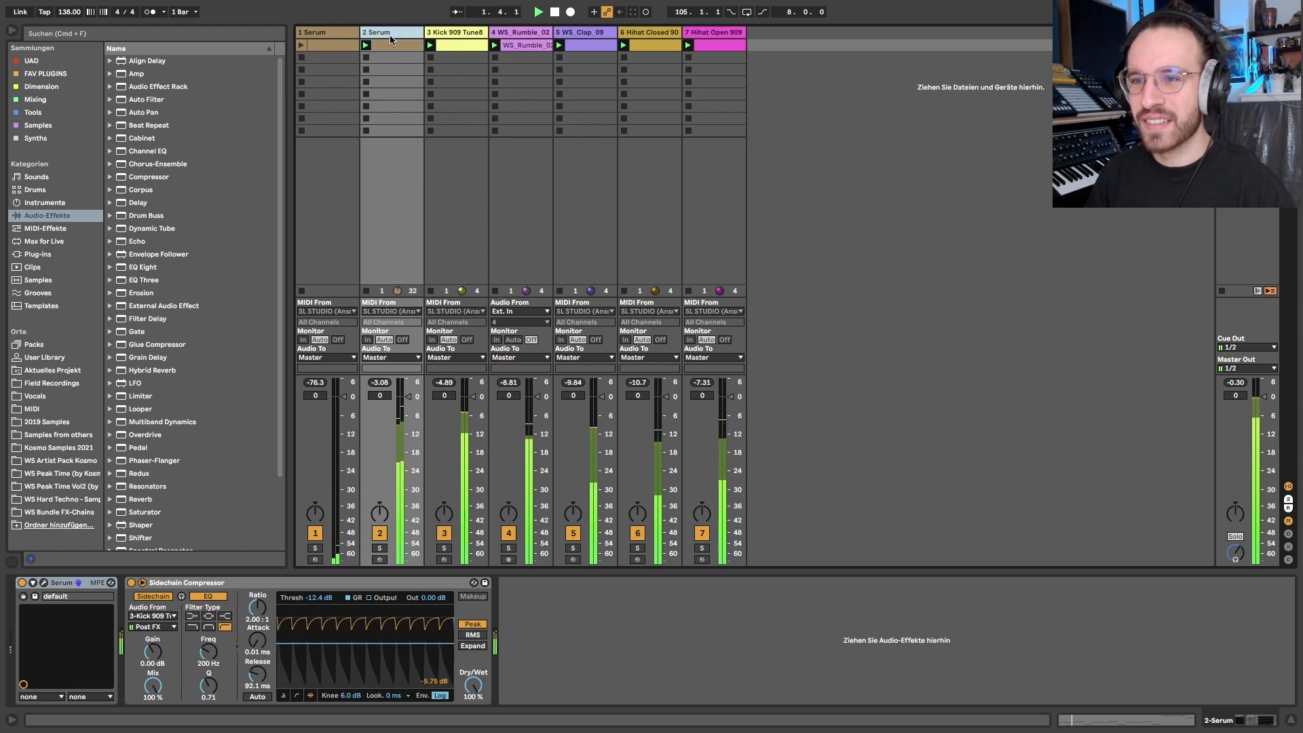
Reopen Serum on the 2 Serum track and give LFO 1 a falling ramp over the first quarter of its cycle.
click(44, 583)
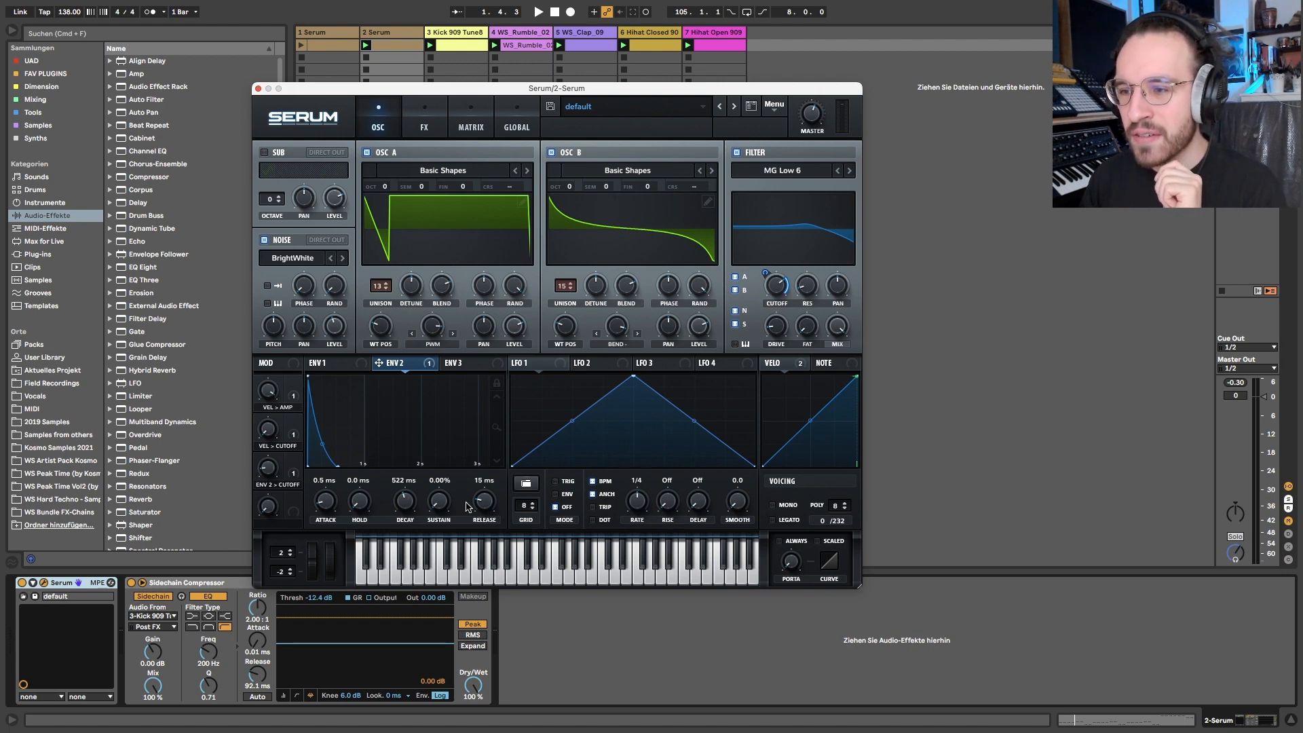
drag(573, 420, 481, 327)
double_click(574, 419)
drag(575, 419, 571, 500)
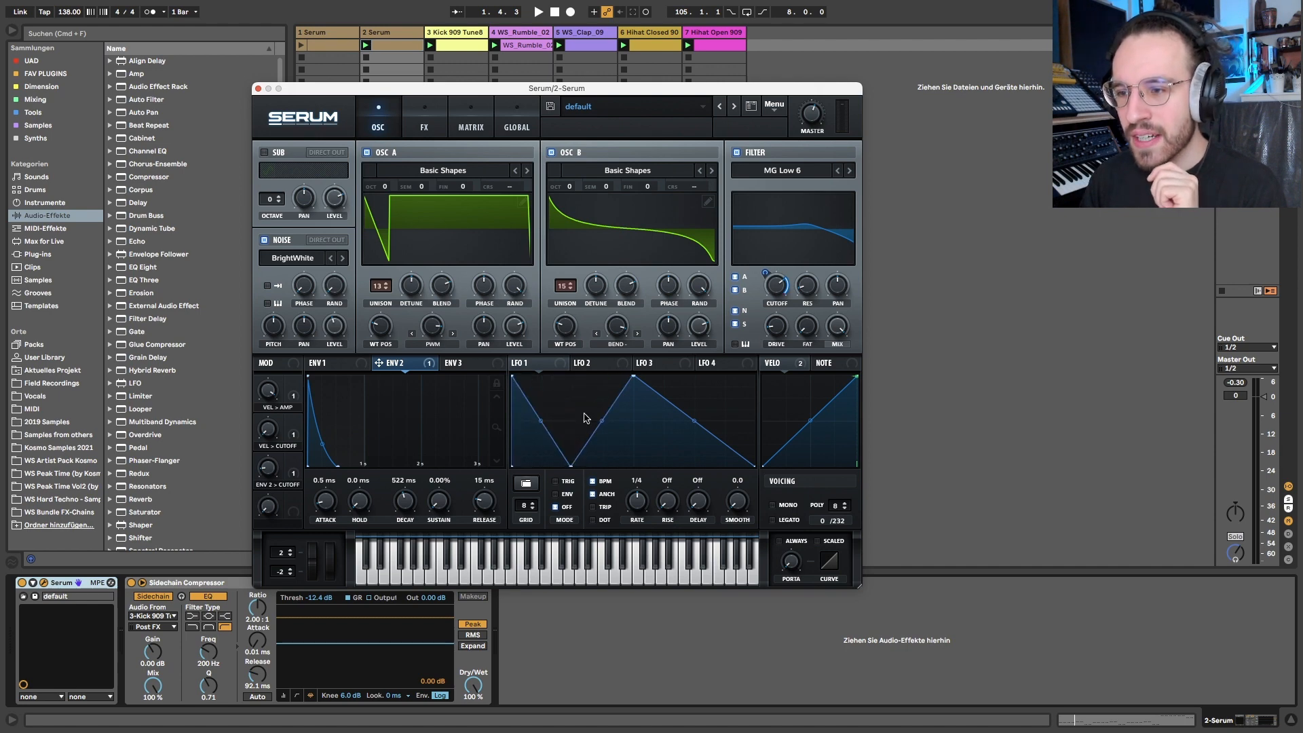
Add a second falling ramp to LFO 1, ending at the middle of the cycle.
double_click(572, 374)
double_click(634, 442)
drag(634, 442, 634, 478)
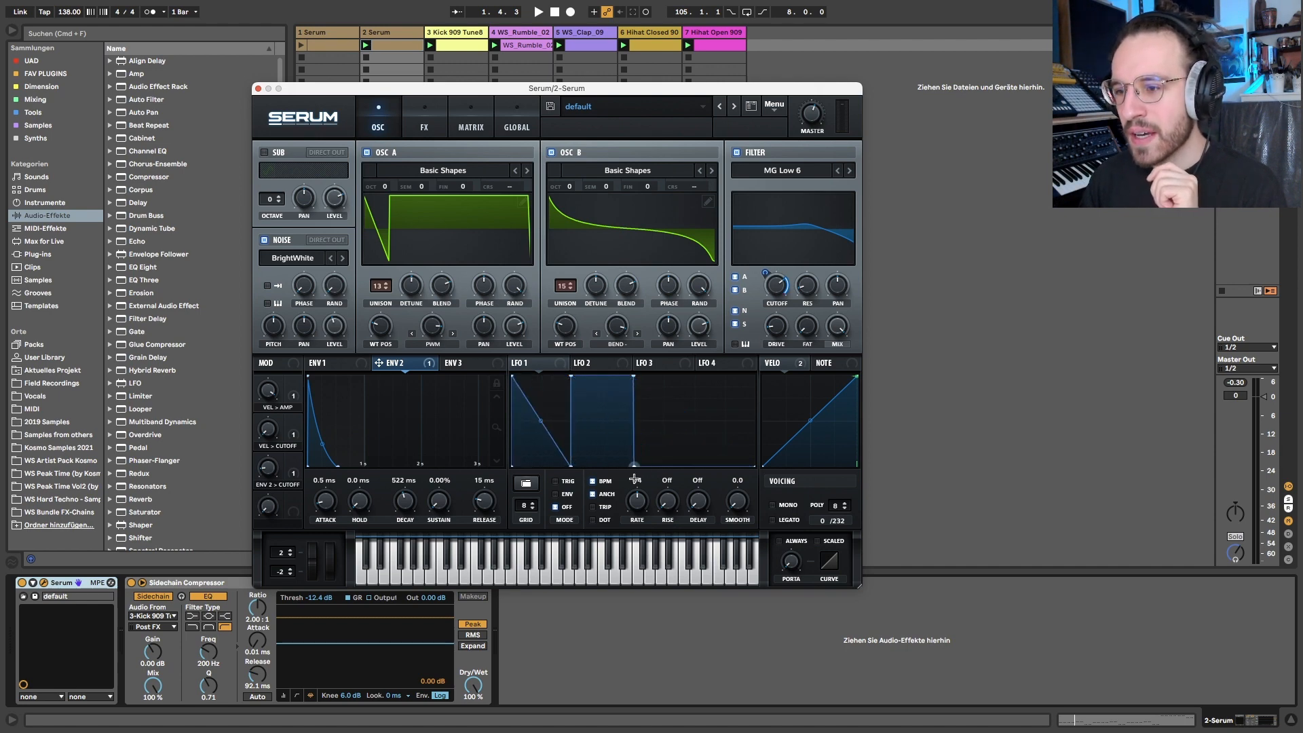
double_click(632, 376)
double_click(632, 376)
double_click(632, 377)
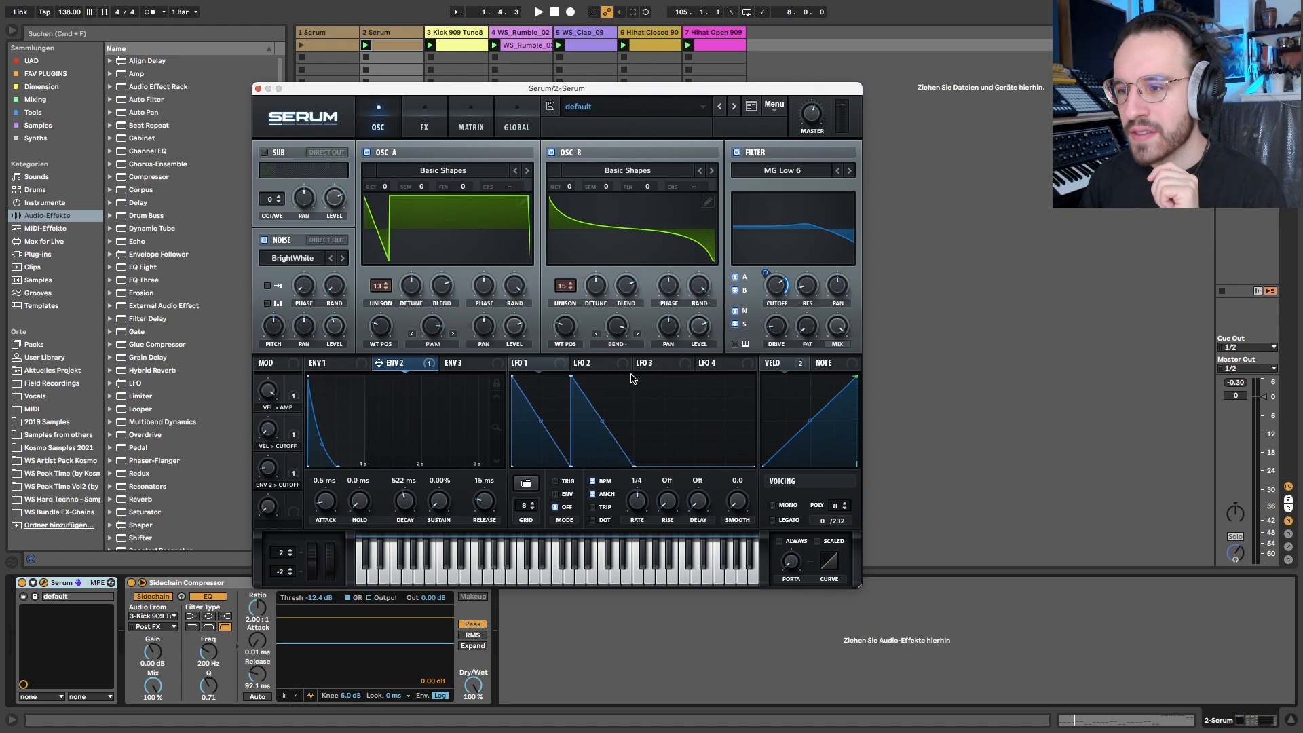
Add a third and fourth falling ramp to LFO 1 across the second half of the cycle.
double_click(643, 379)
drag(643, 379, 632, 376)
double_click(678, 459)
drag(677, 459, 693, 476)
double_click(720, 416)
drag(720, 416, 660, 321)
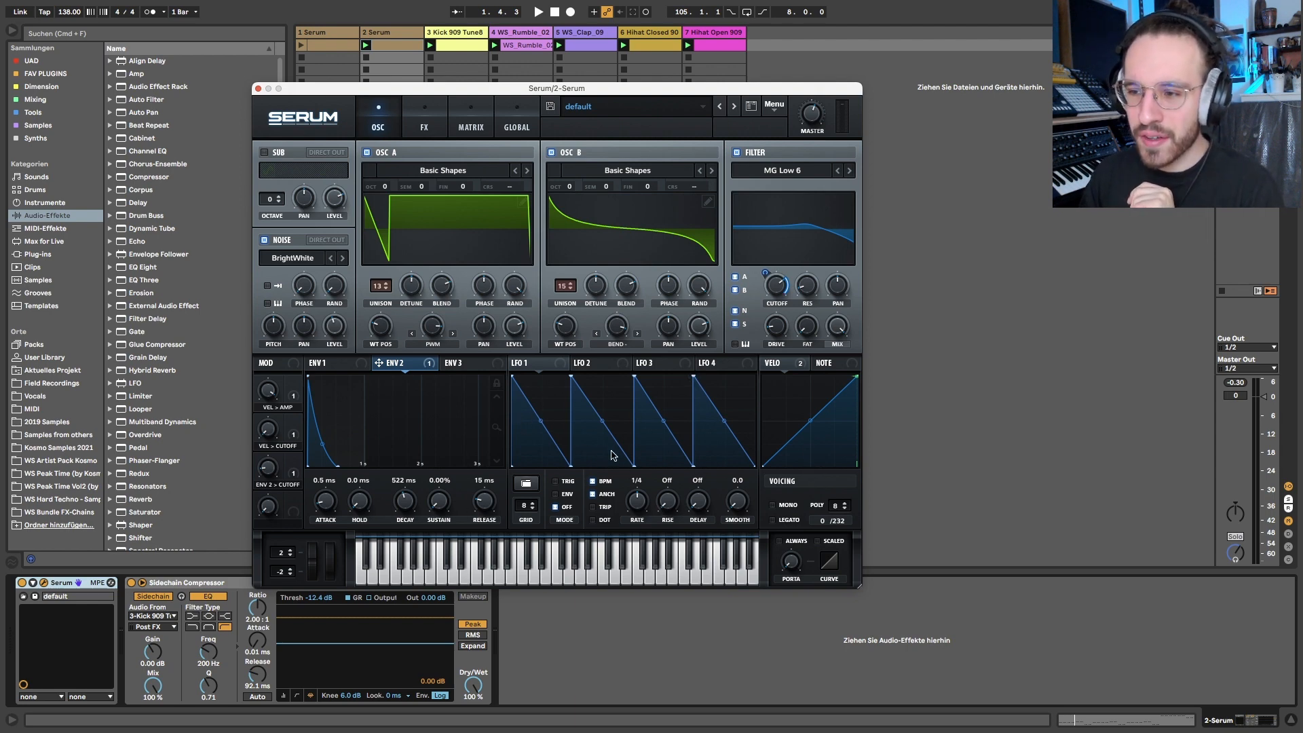
Route LFO 1 to the global Amp. destination in the fourth modulation matrix slot.
click(462, 123)
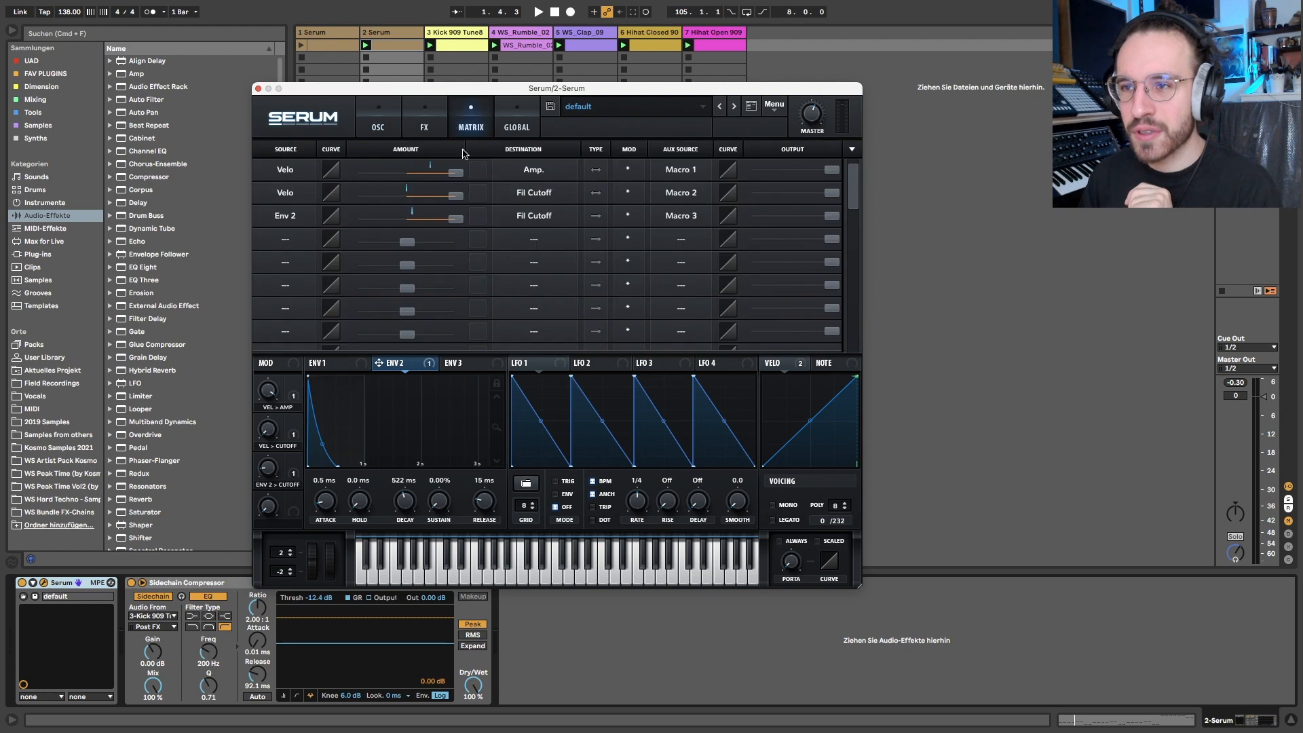
drag(538, 365, 306, 216)
click(534, 238)
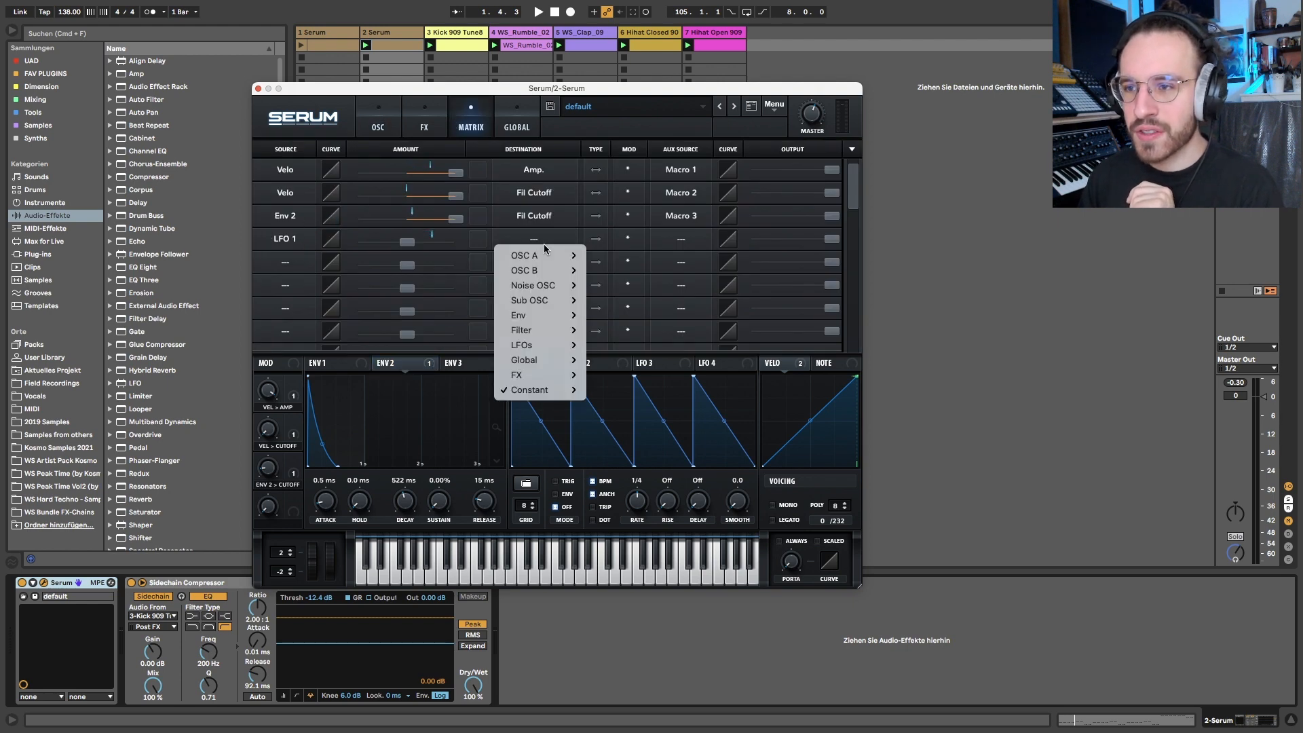
mouse_move(543, 360)
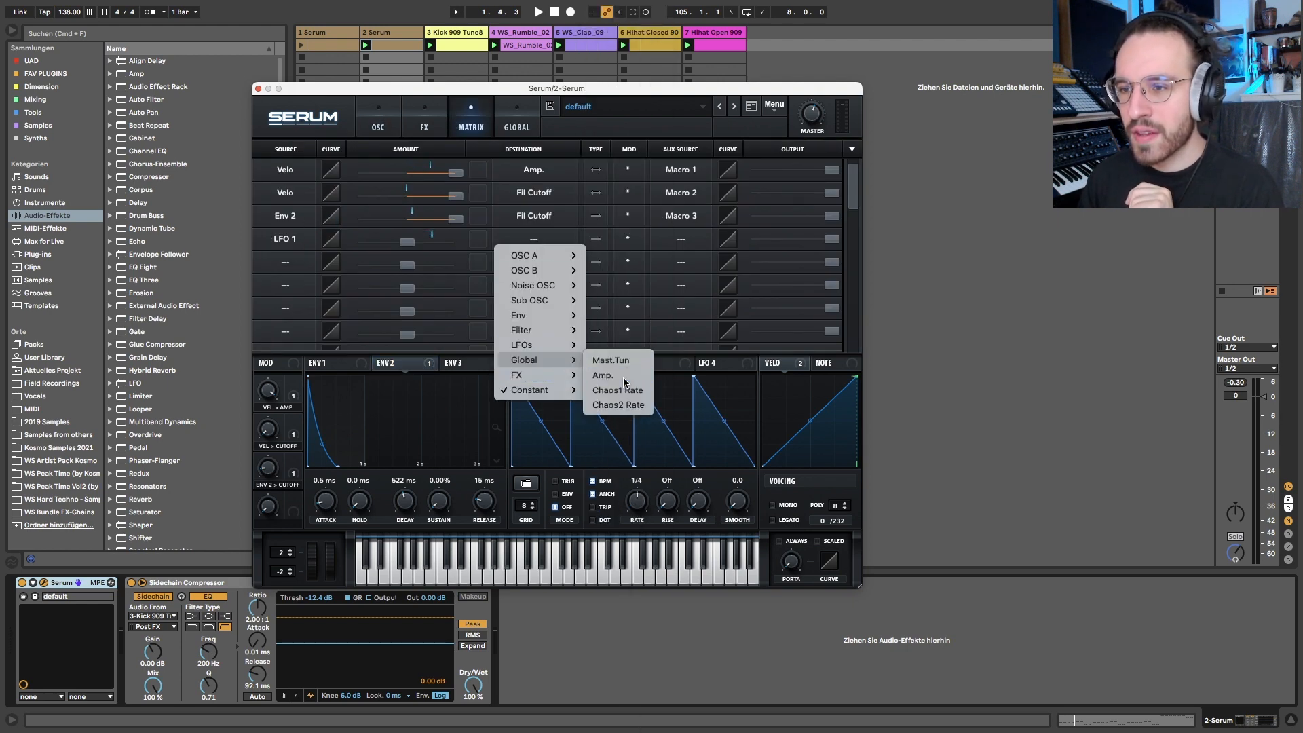
click(623, 378)
Raise the LFO 1 to Amp. modulation amount to its maximum and play the melody to judge the effect.
drag(406, 243, 414, 243)
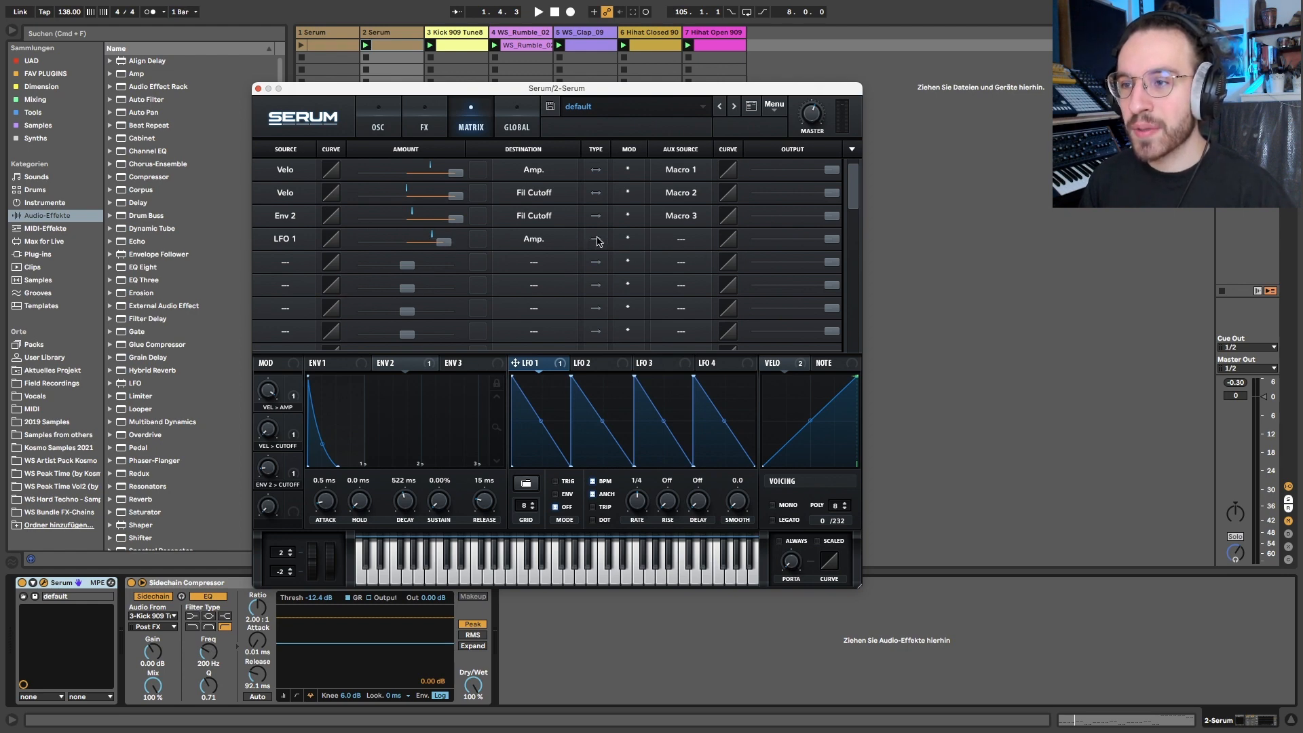
drag(445, 243, 455, 244)
key(space)
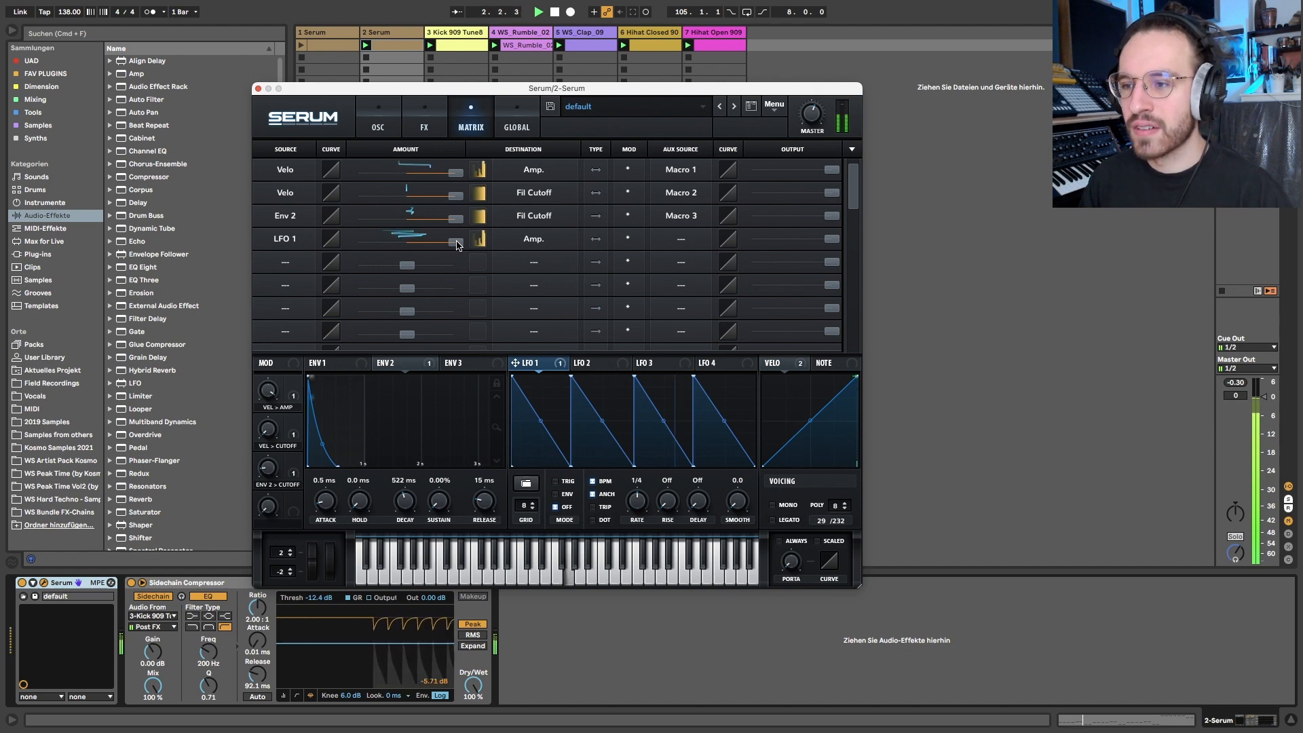
mouse_move(457, 243)
mouse_down()
mouse_move(397, 244)
mouse_move(456, 243)
mouse_up()
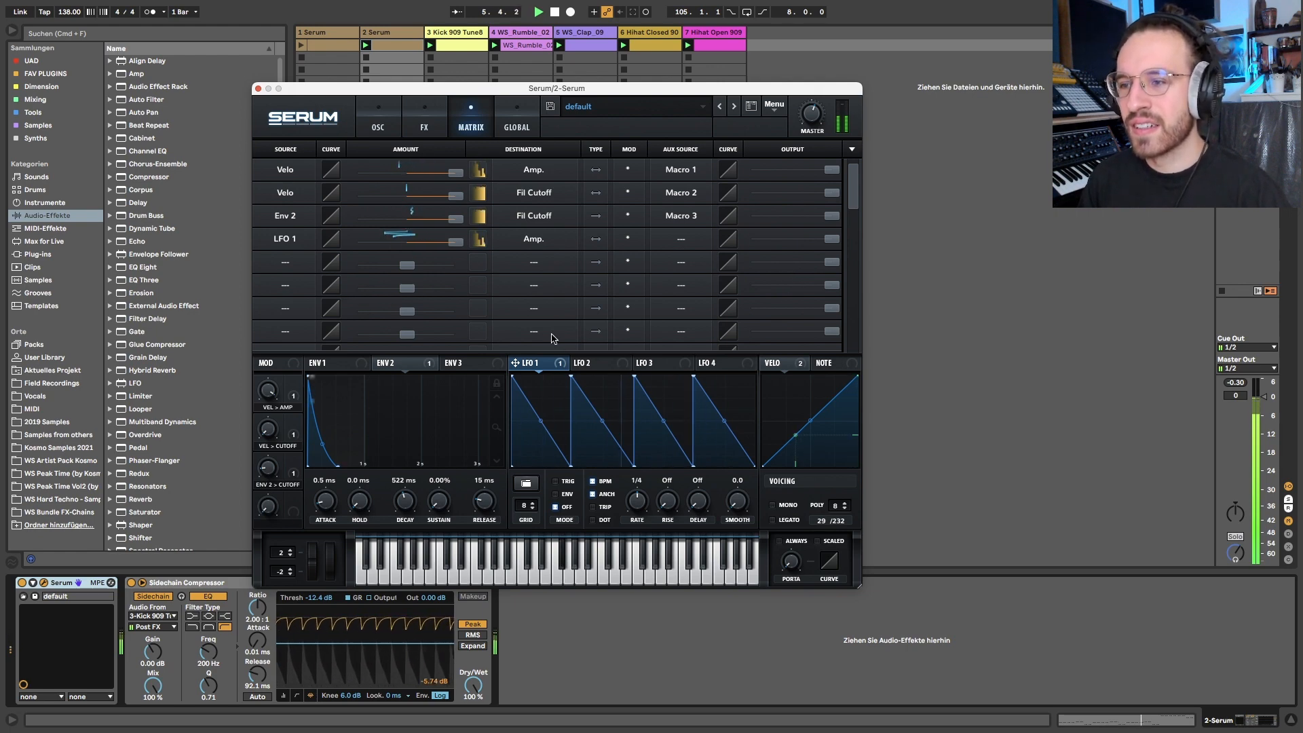
key(space)
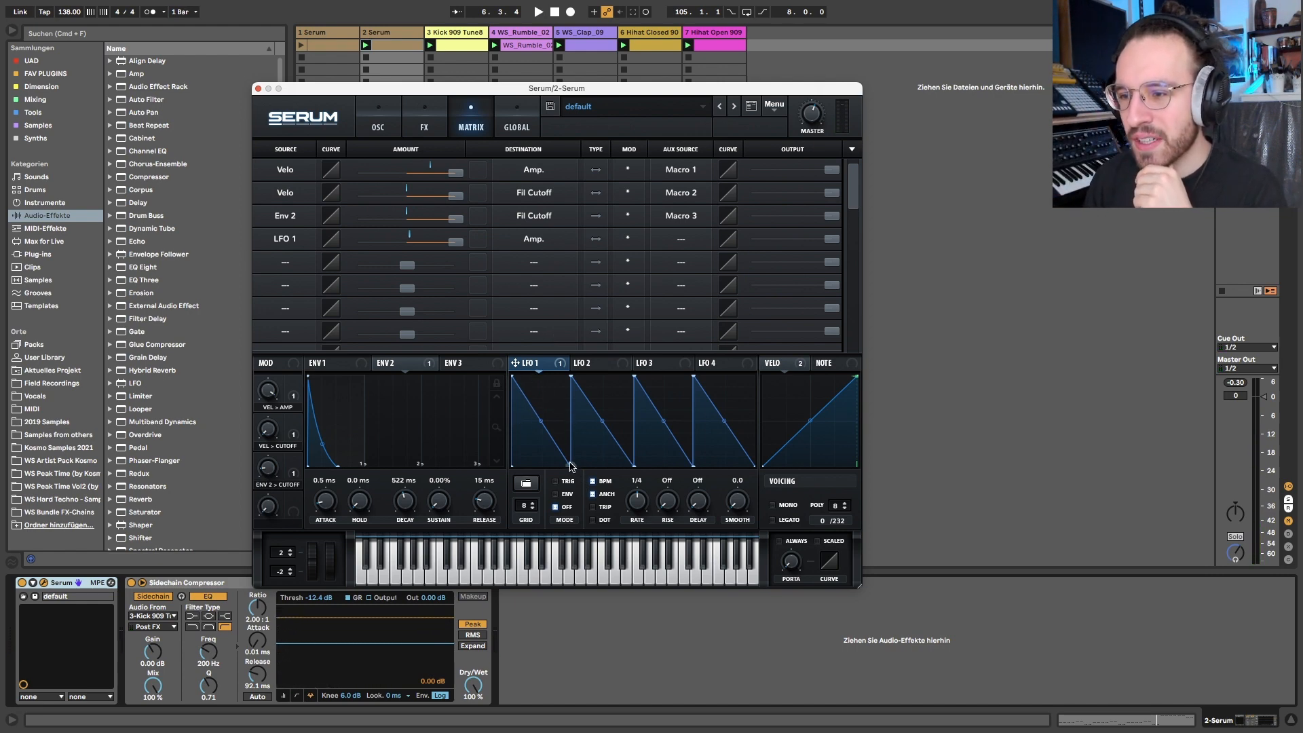
Reduce LFO 1 to a single falling ramp spanning the whole cycle and set its rate to 1/16.
double_click(570, 377)
double_click(633, 377)
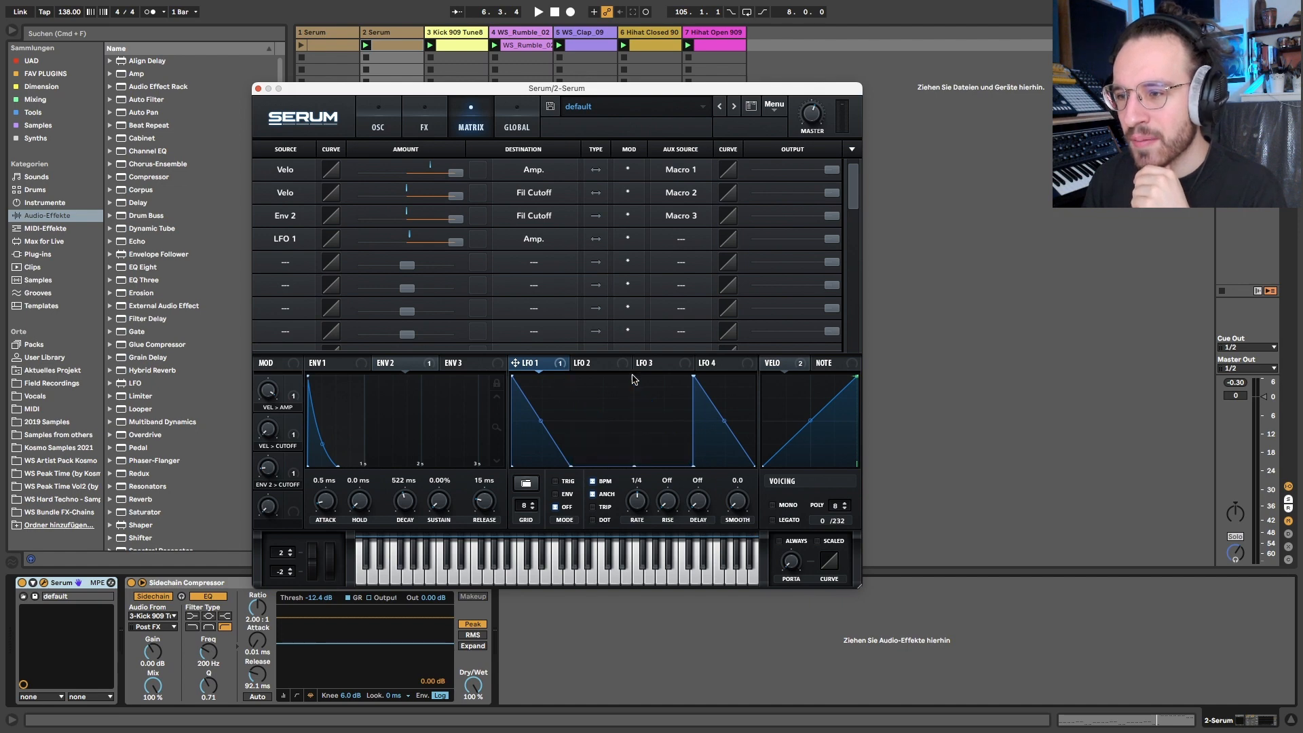
double_click(693, 378)
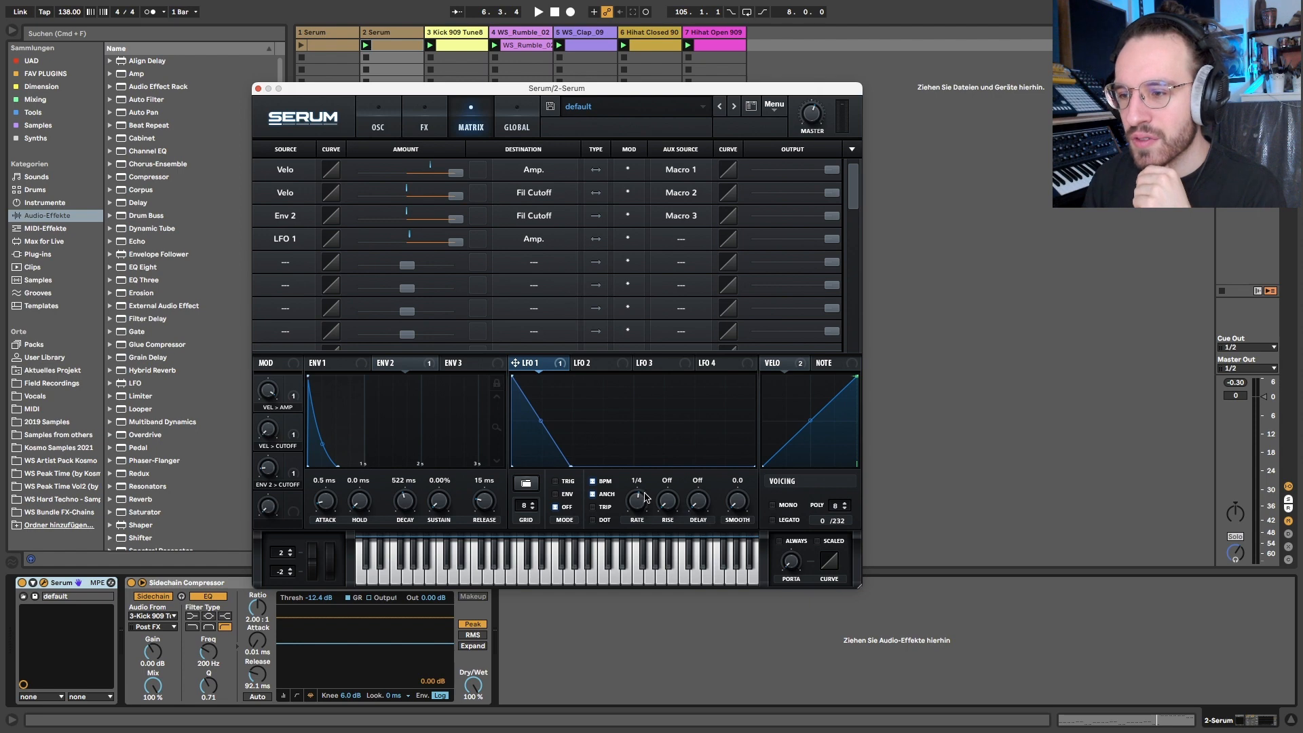
drag(572, 464, 756, 467)
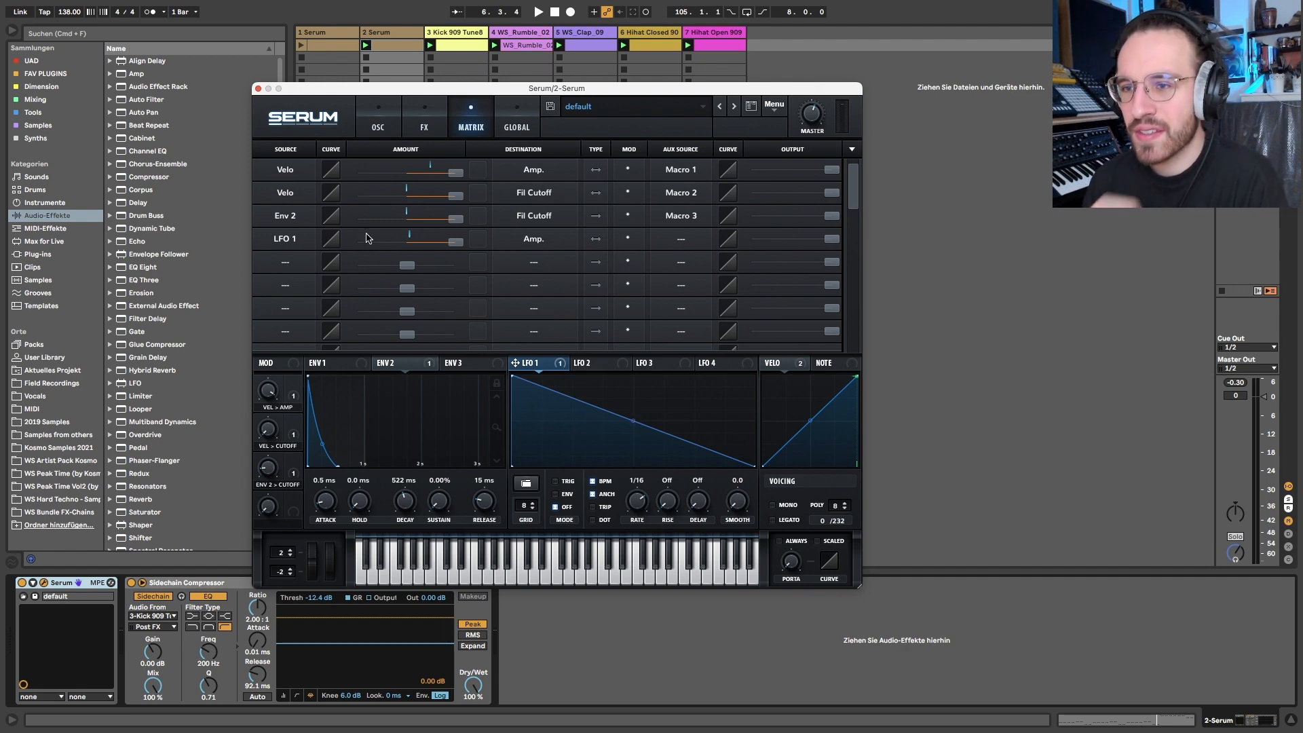
Bend LFO 1's falling ramp into a steep curve that drops quickly, while playing the melody.
key(space)
mouse_move(638, 425)
mouse_down()
mouse_move(636, 448)
mouse_move(629, 399)
mouse_move(634, 439)
mouse_move(633, 423)
mouse_up()
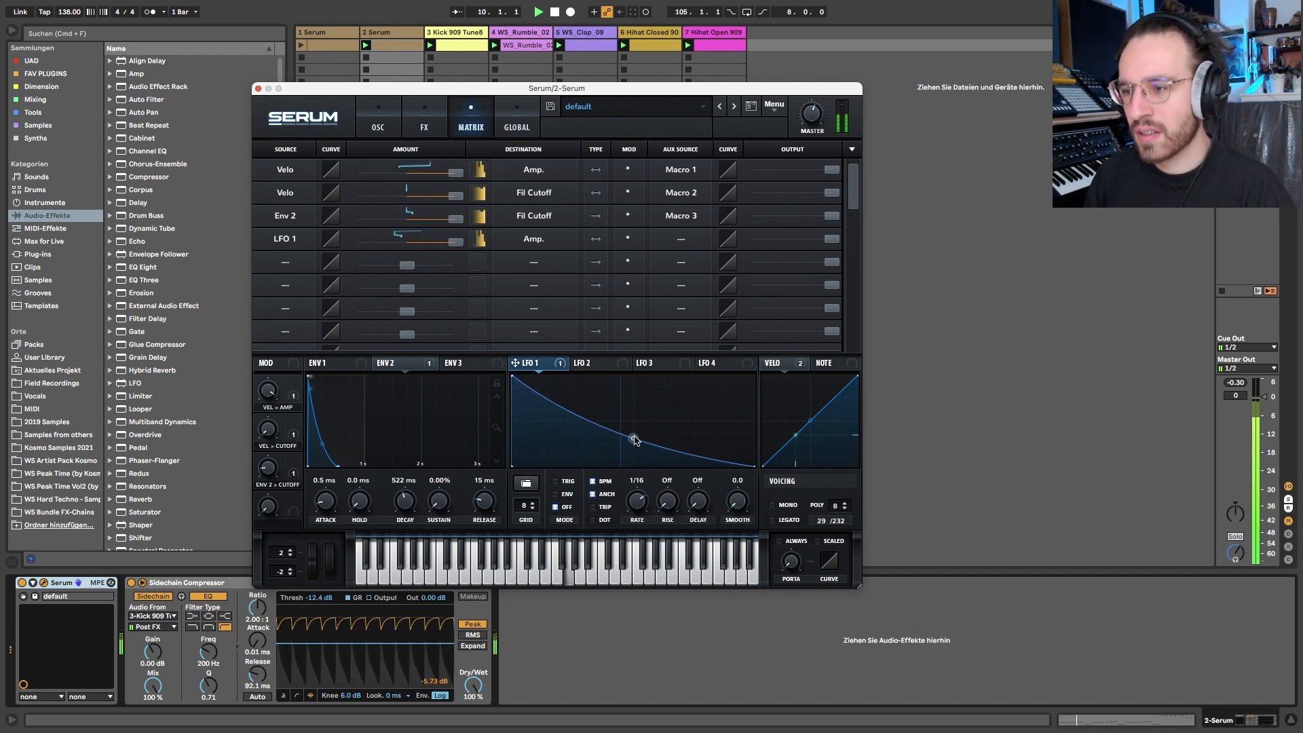
mouse_move(635, 437)
mouse_down()
mouse_move(633, 426)
mouse_move(619, 467)
mouse_move(619, 446)
mouse_up()
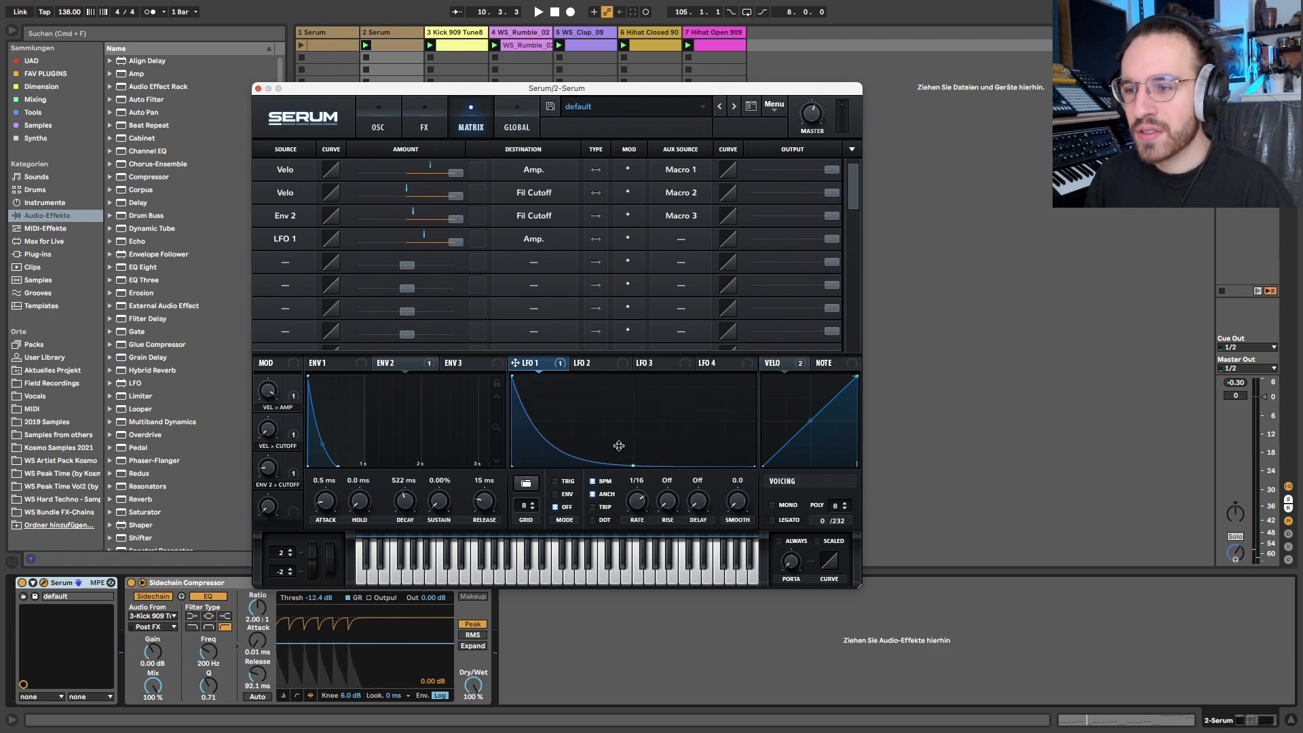
Try adding a full-level hold of varying length before LFO 1's falling curve, playing the melody to judge it.
double_click(538, 407)
drag(538, 407, 566, 343)
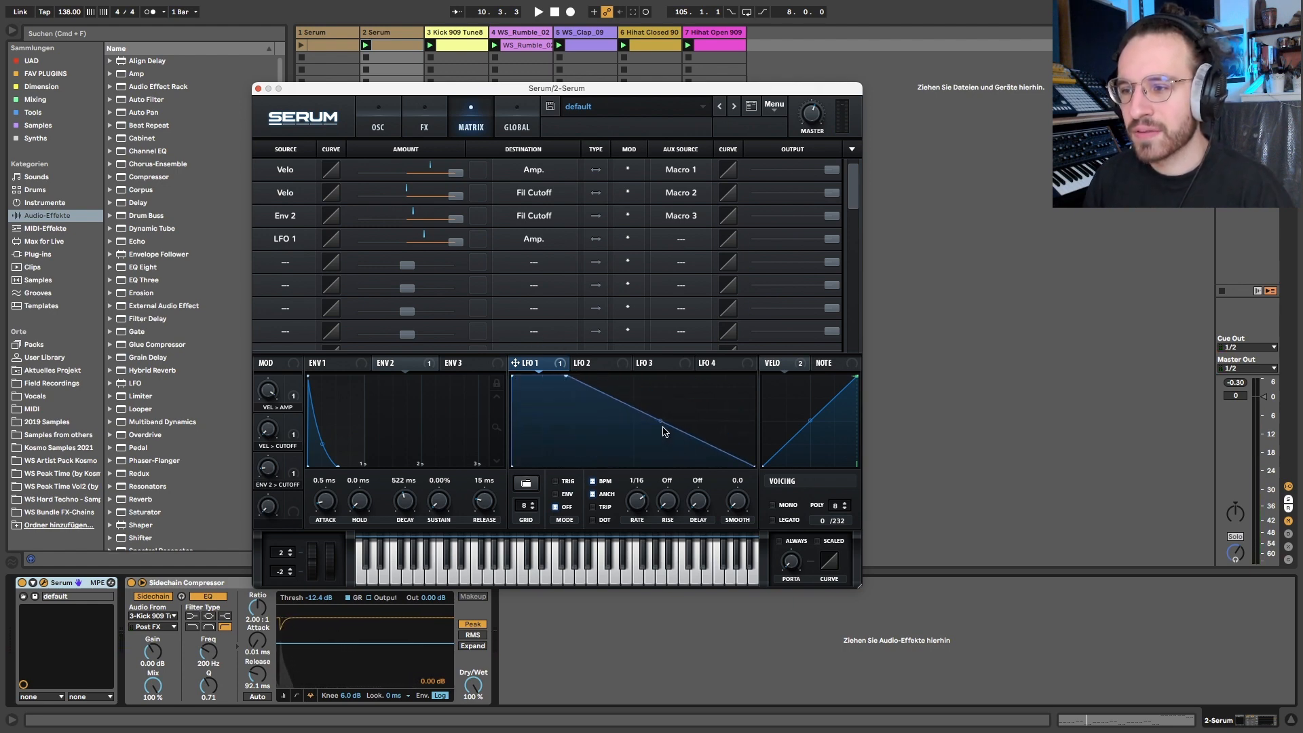
drag(664, 431, 659, 446)
mouse_move(563, 375)
mouse_down()
mouse_move(538, 367)
mouse_move(557, 374)
mouse_up()
key(space)
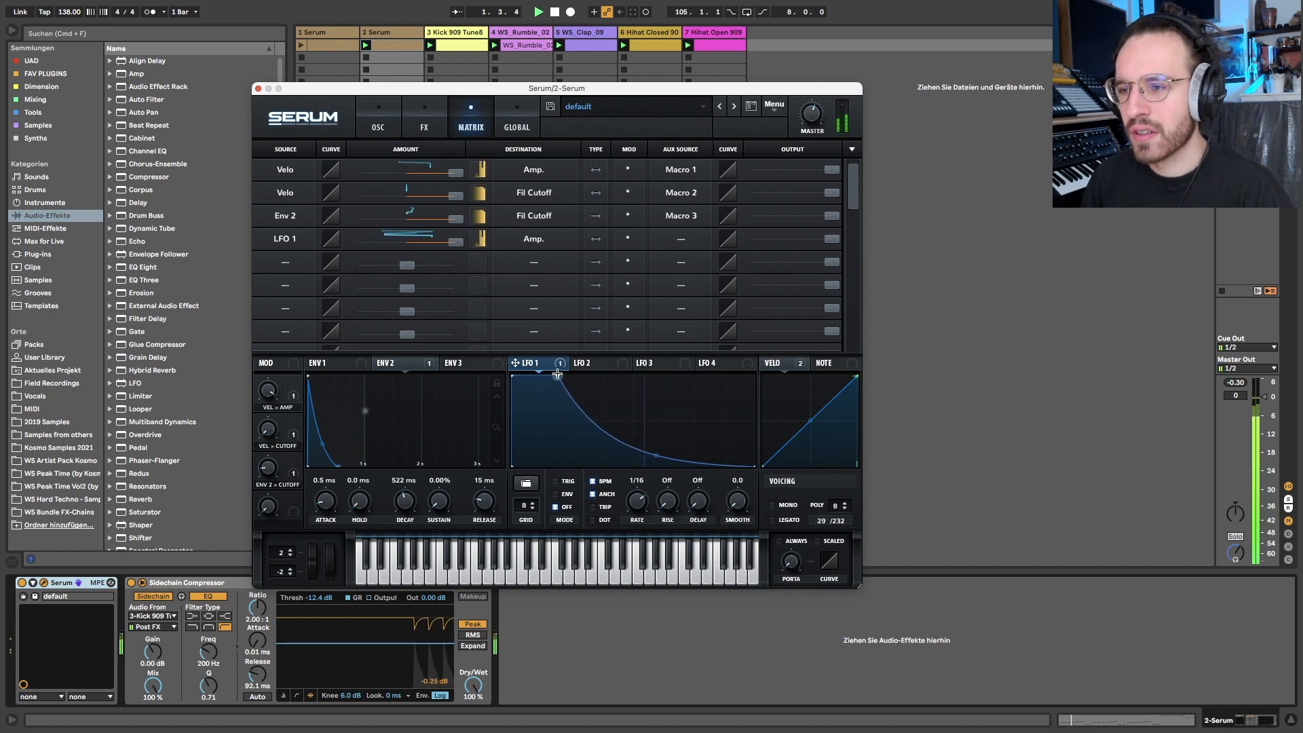
drag(664, 467, 659, 439)
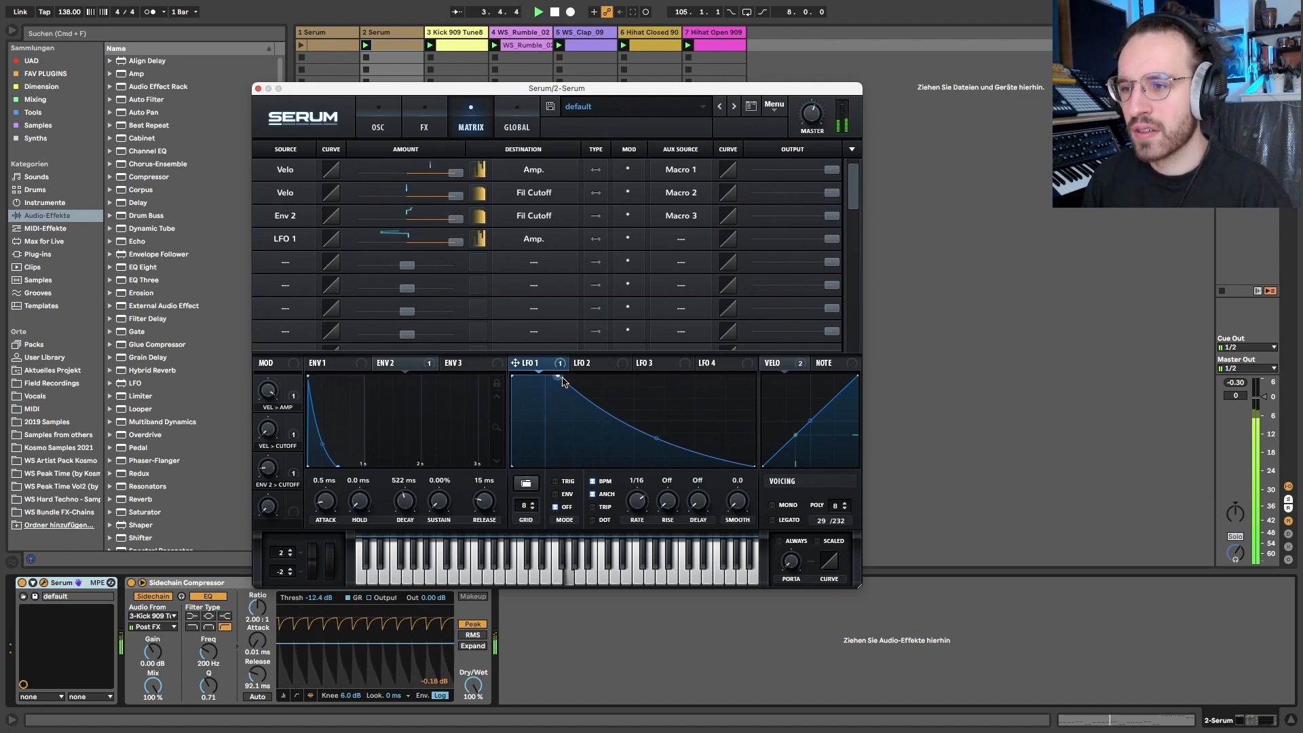
drag(565, 385, 593, 356)
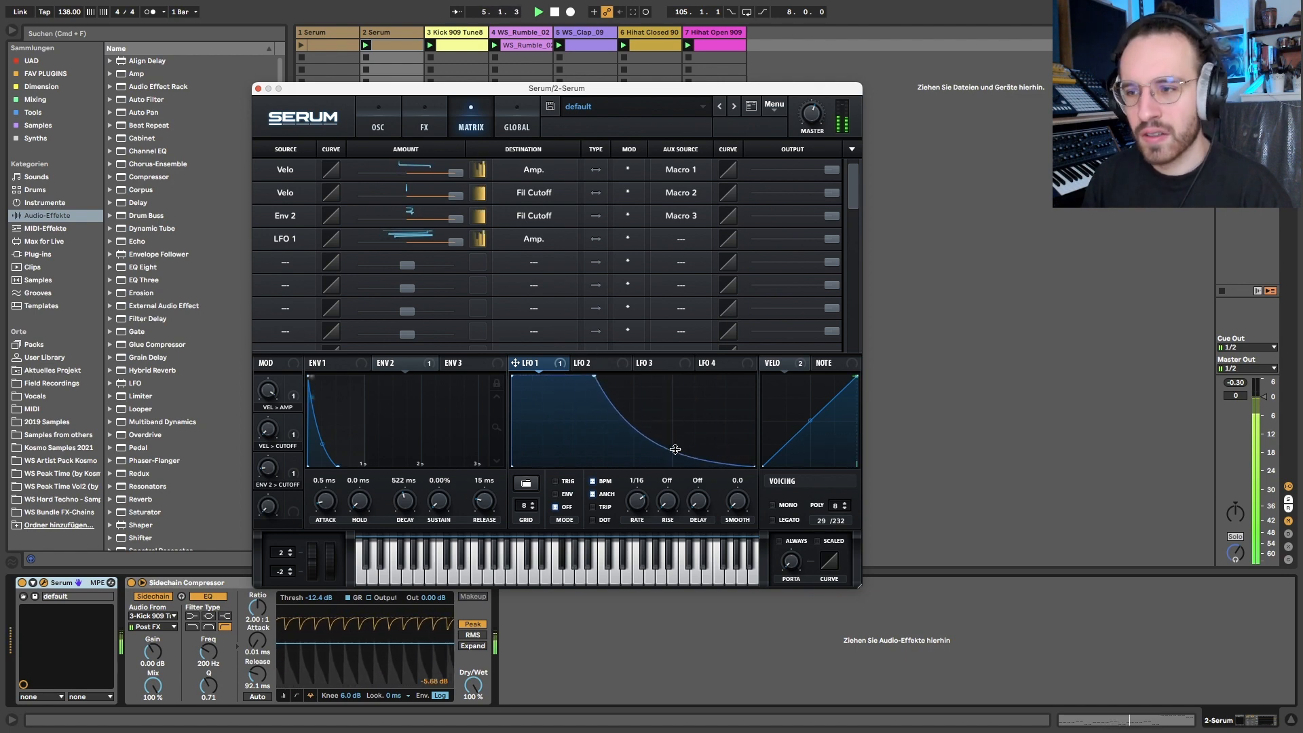
double_click(594, 376)
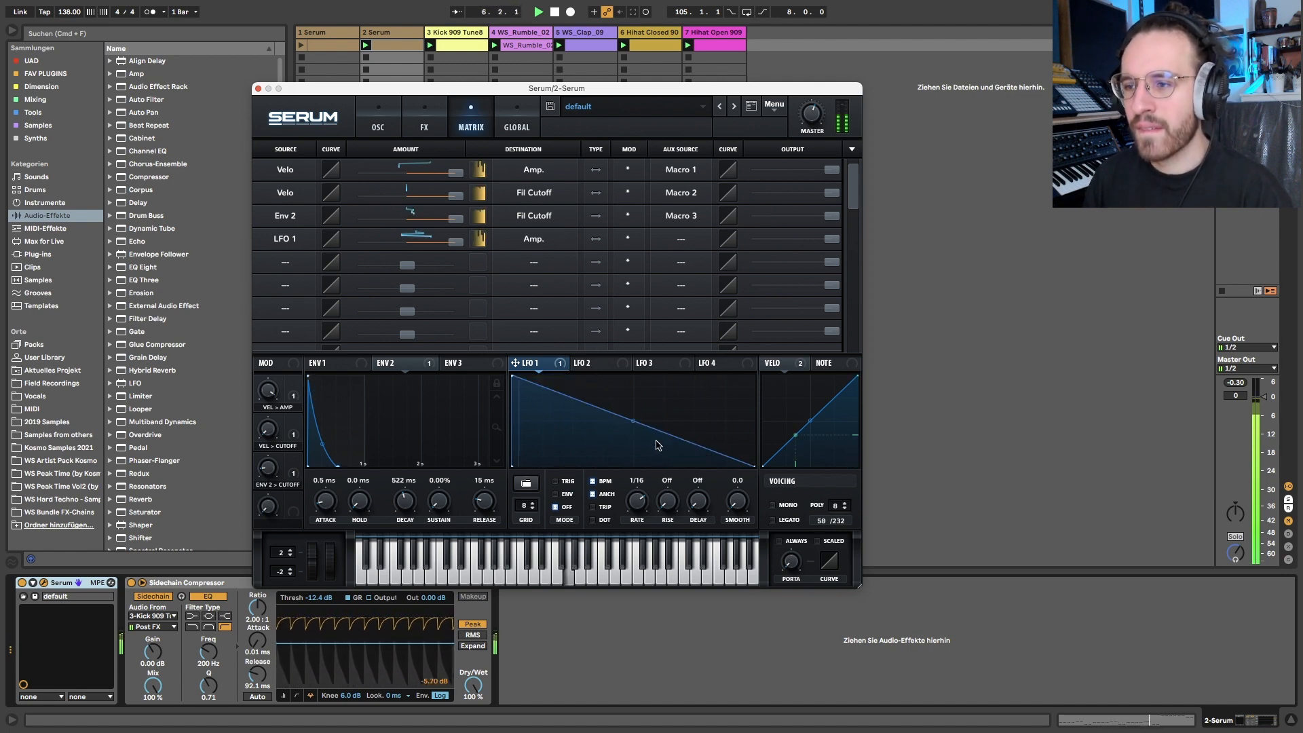
Shape LFO 1 with a short full-level hold at the start of the cycle, followed by an inward-curved fall to zero.
key(space)
drag(632, 420, 632, 431)
double_click(527, 384)
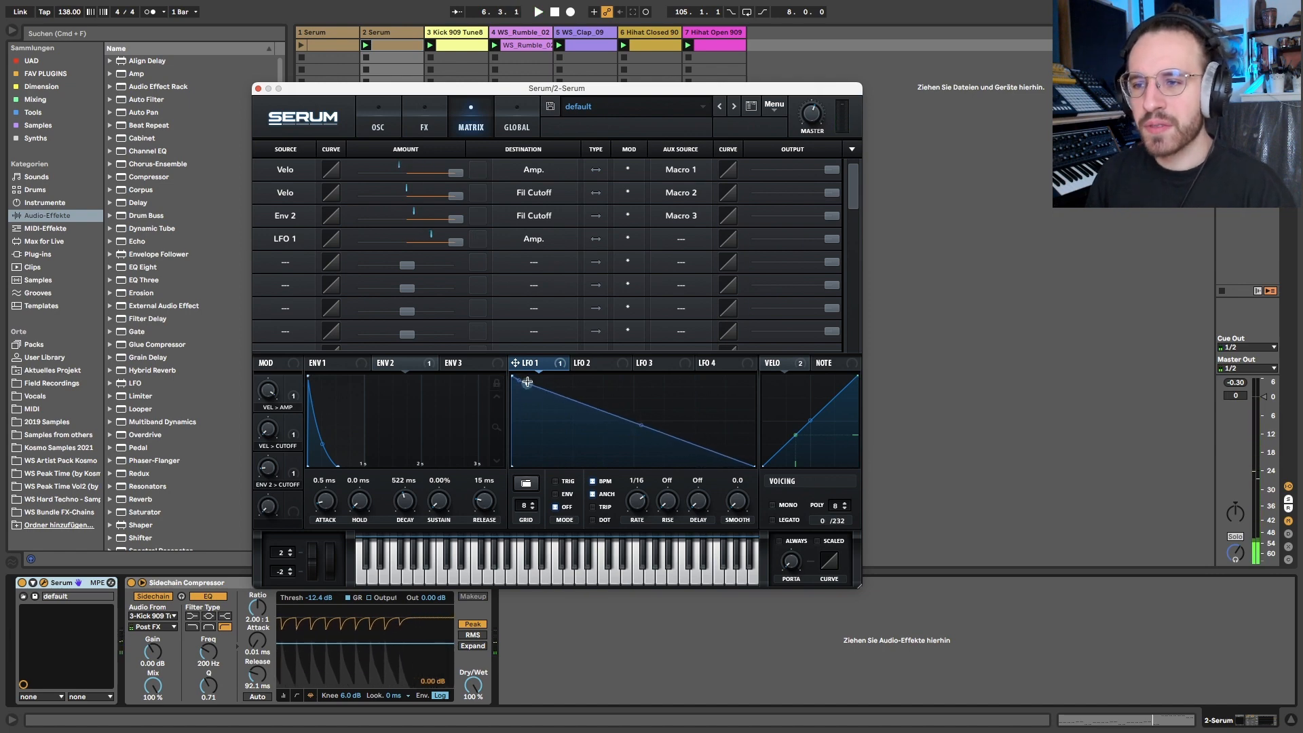
drag(527, 378, 539, 371)
drag(650, 419, 646, 445)
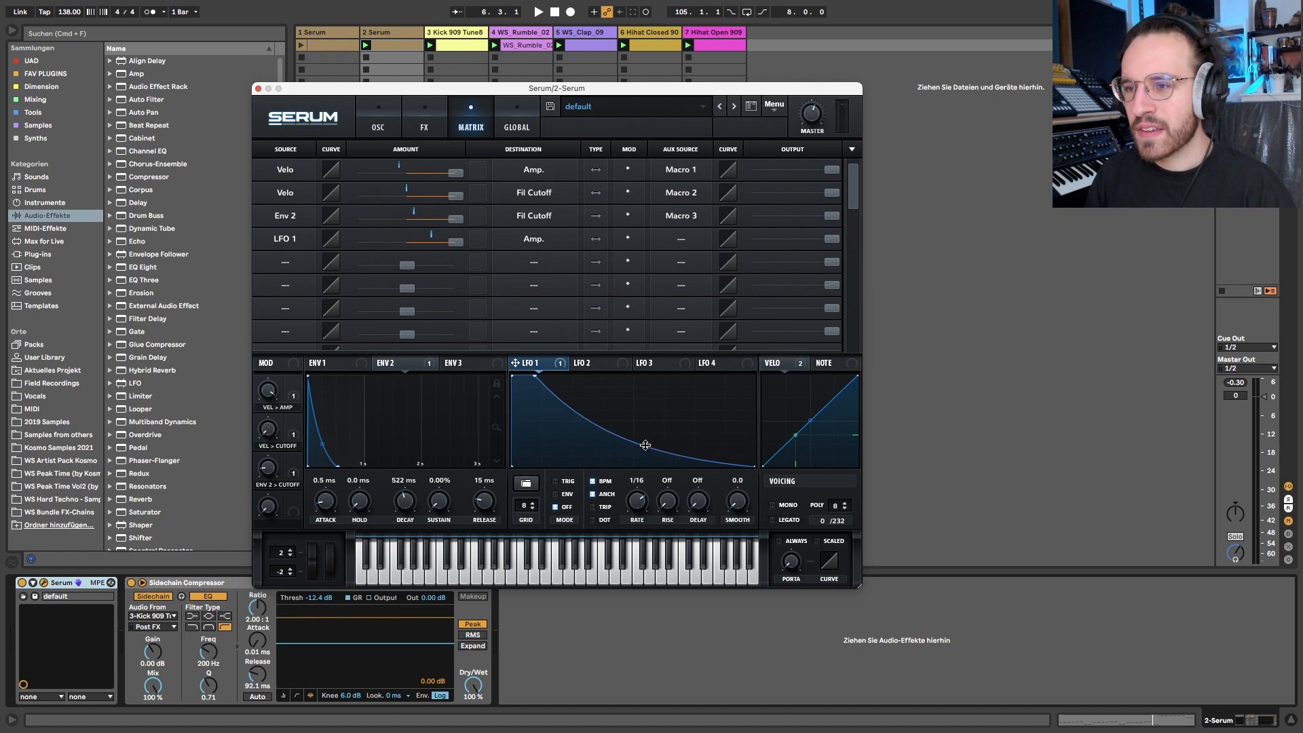
Compare the melody with and without LFO 1's Amp. modulation by bypassing it and reactivating it during playback.
click(378, 127)
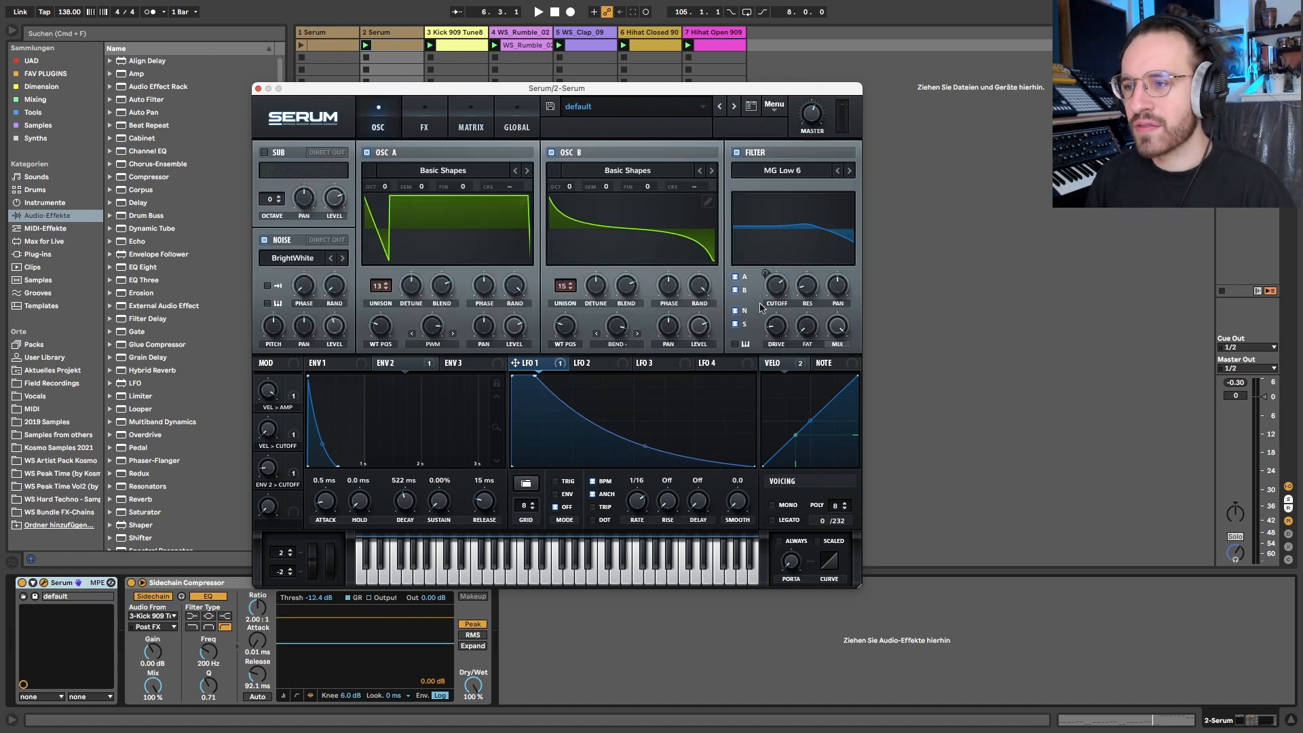
key(space)
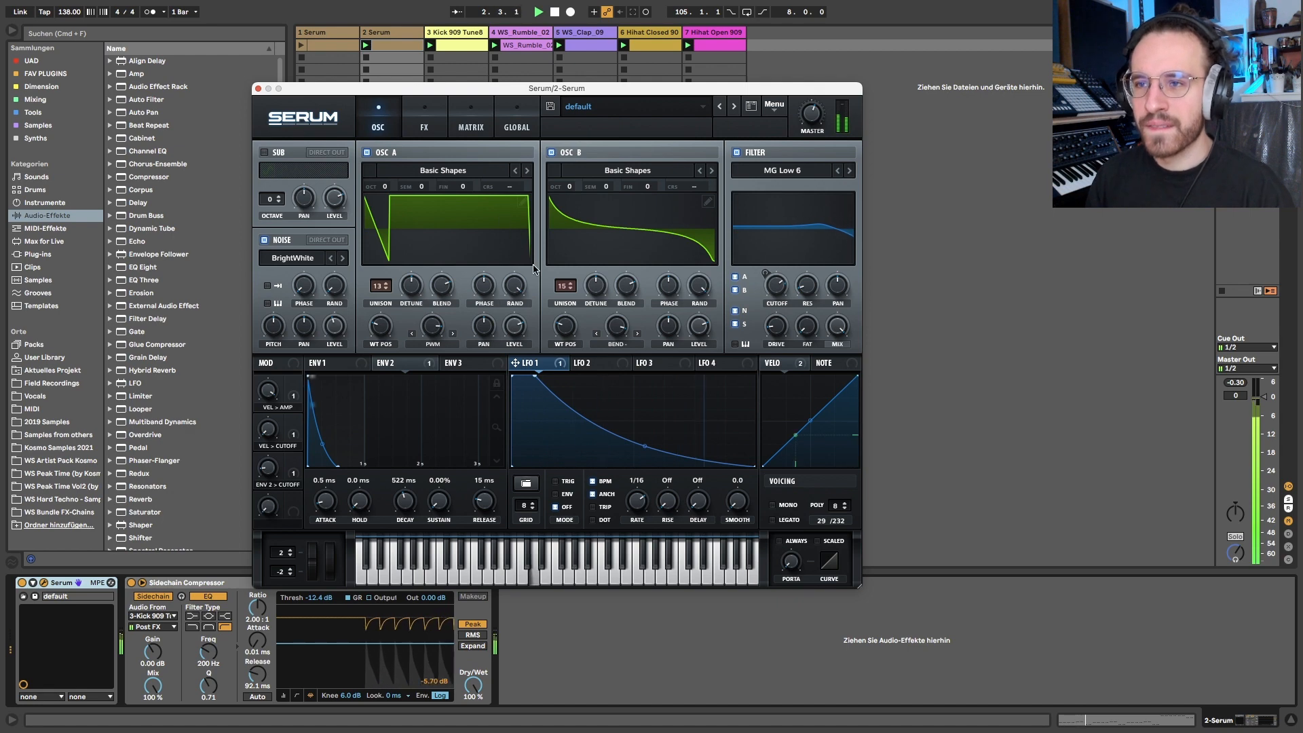
key(space)
right_click(515, 364)
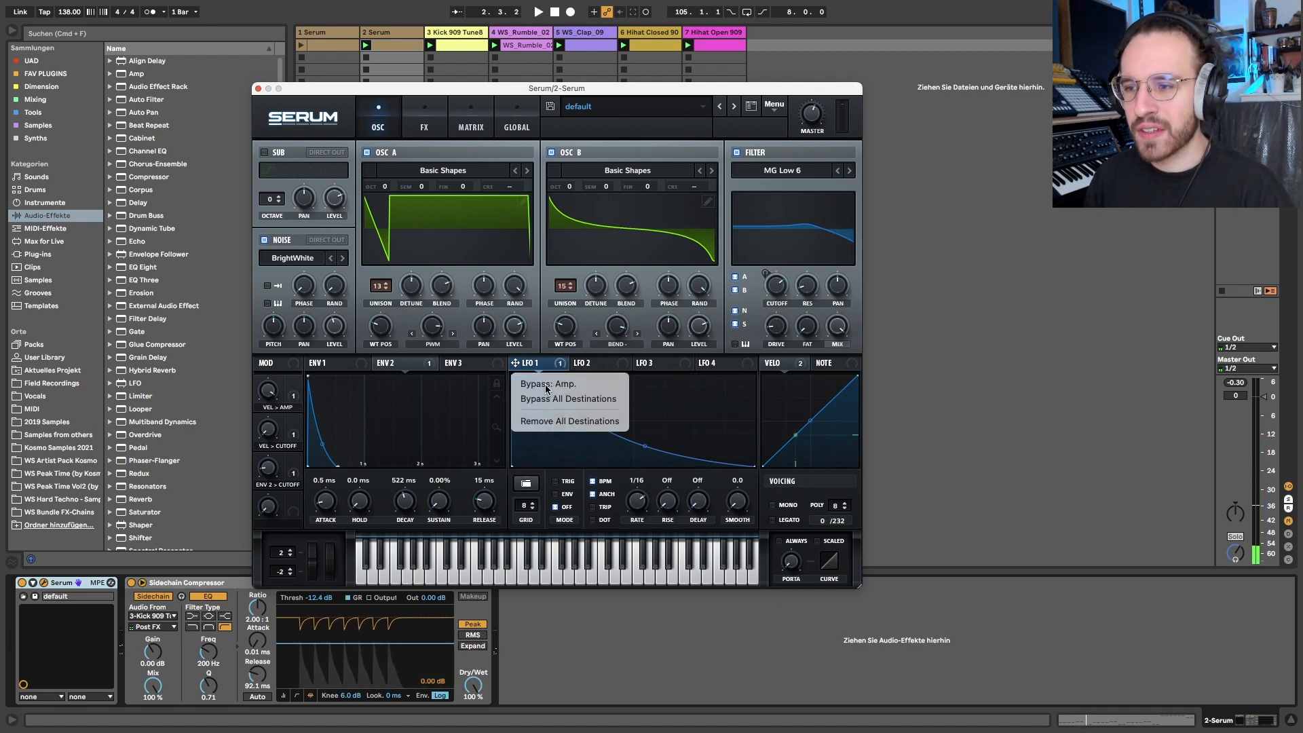
click(546, 401)
key(space)
right_click(536, 367)
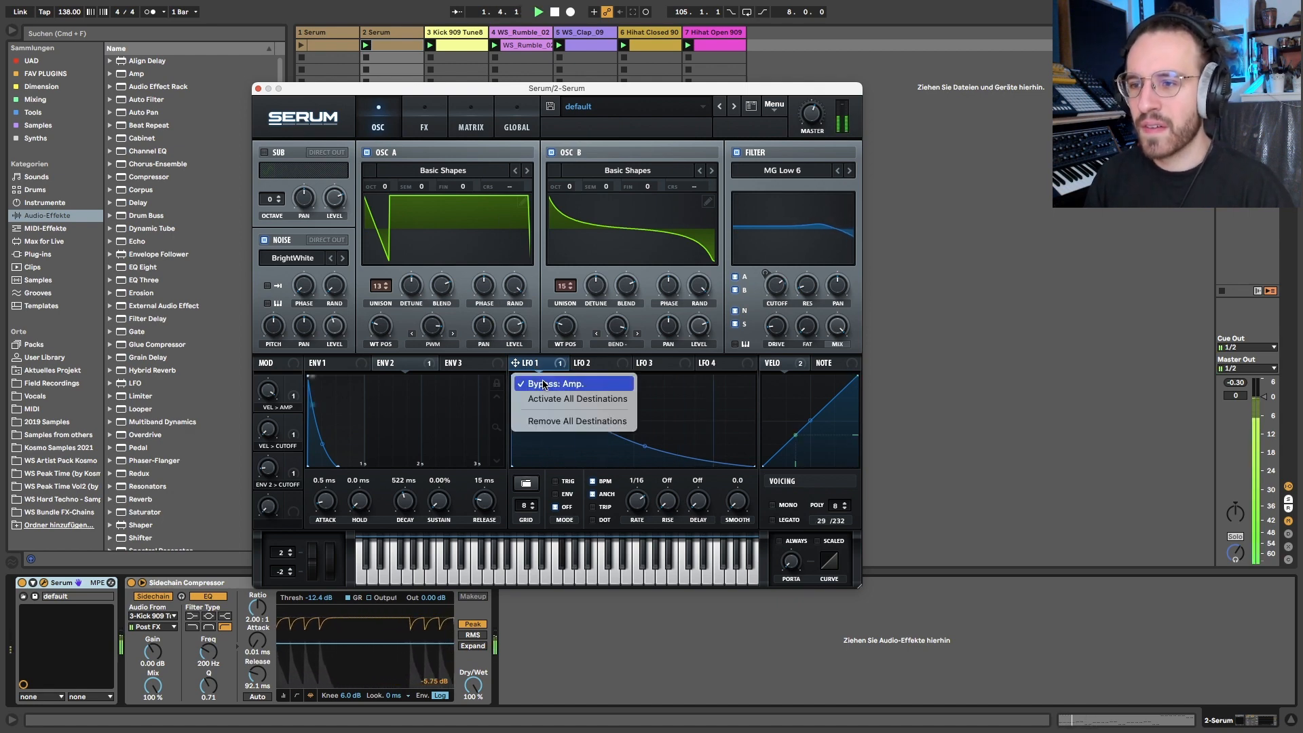
click(543, 384)
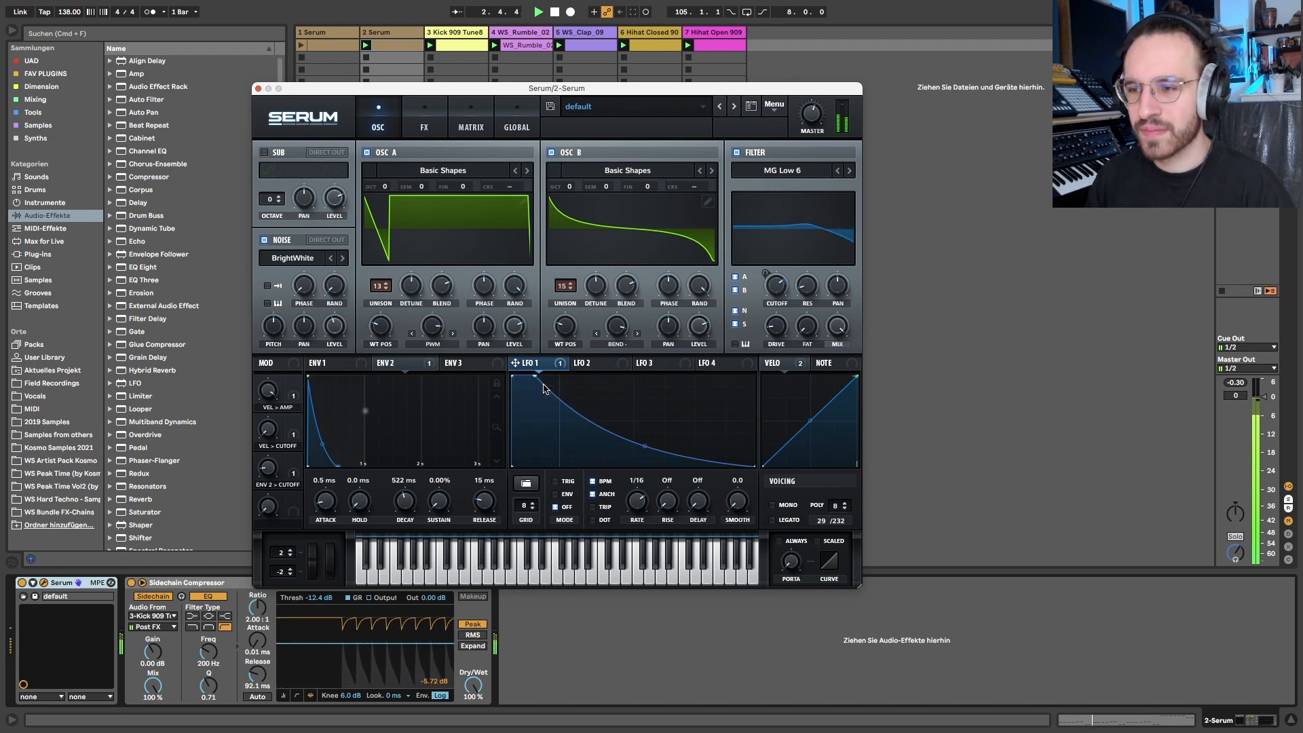
key(space)
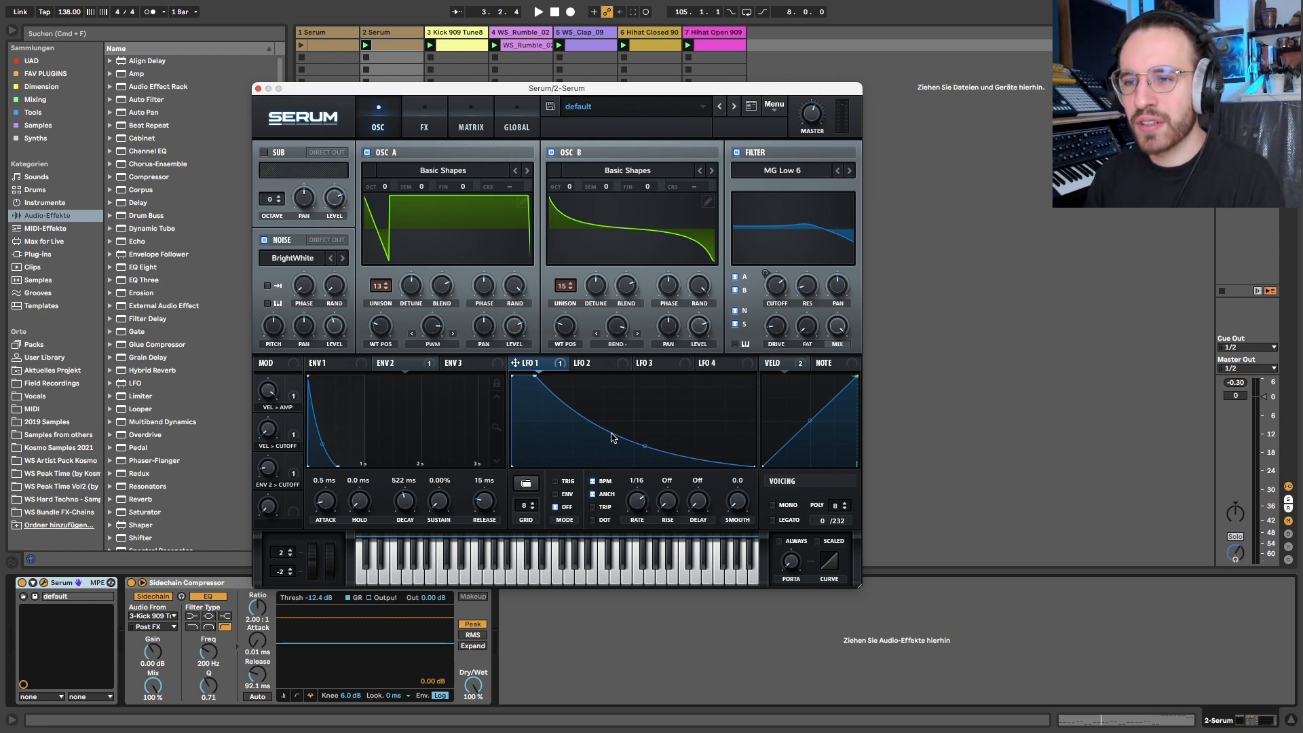
Try the pluck with Env 1 instead: bypass LFO 1's Amp. modulation and play with no sustain and a 115 ms decay.
click(479, 364)
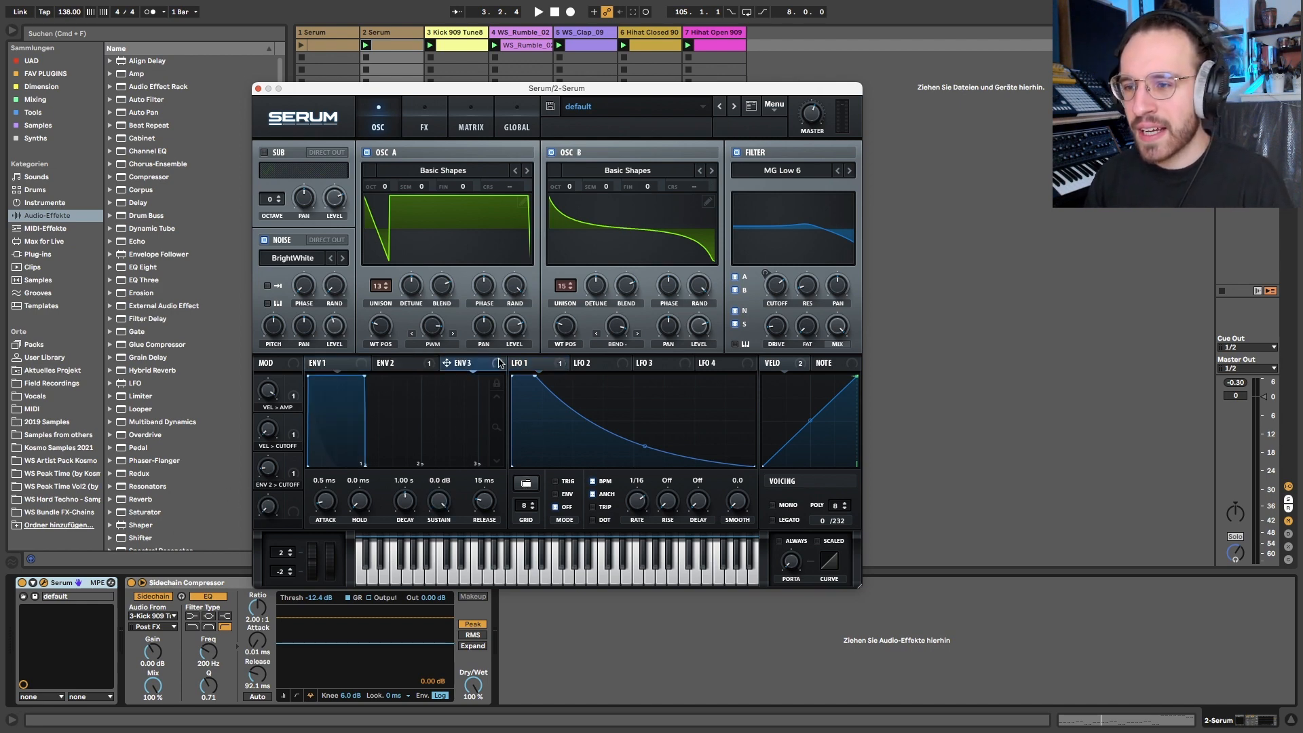
right_click(533, 364)
click(580, 387)
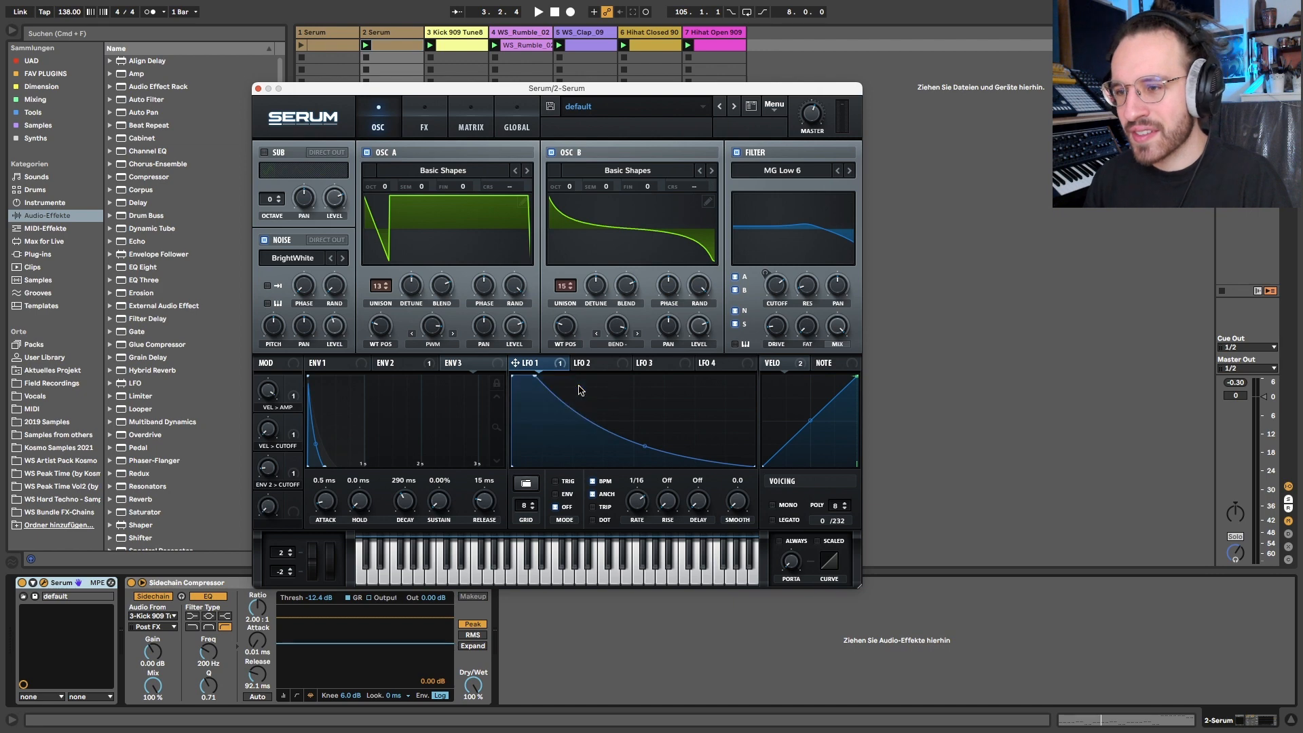
click(328, 364)
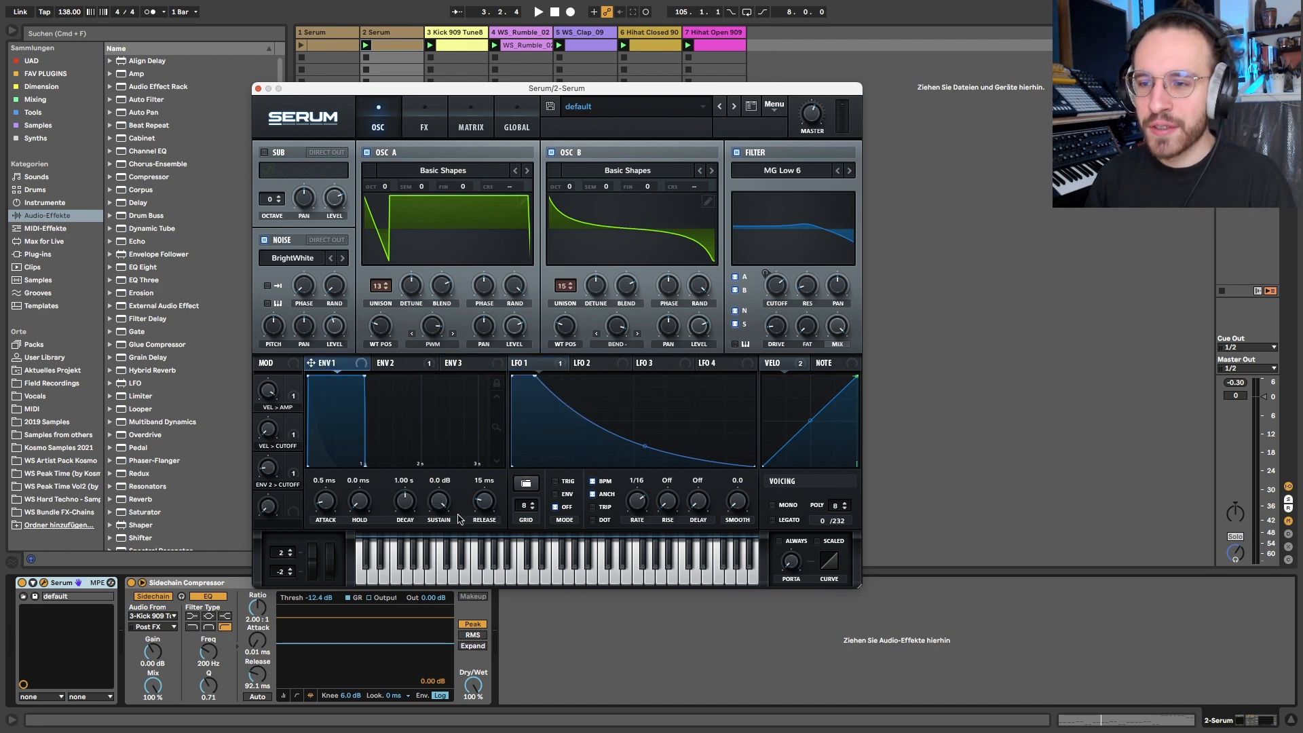
drag(444, 507, 448, 672)
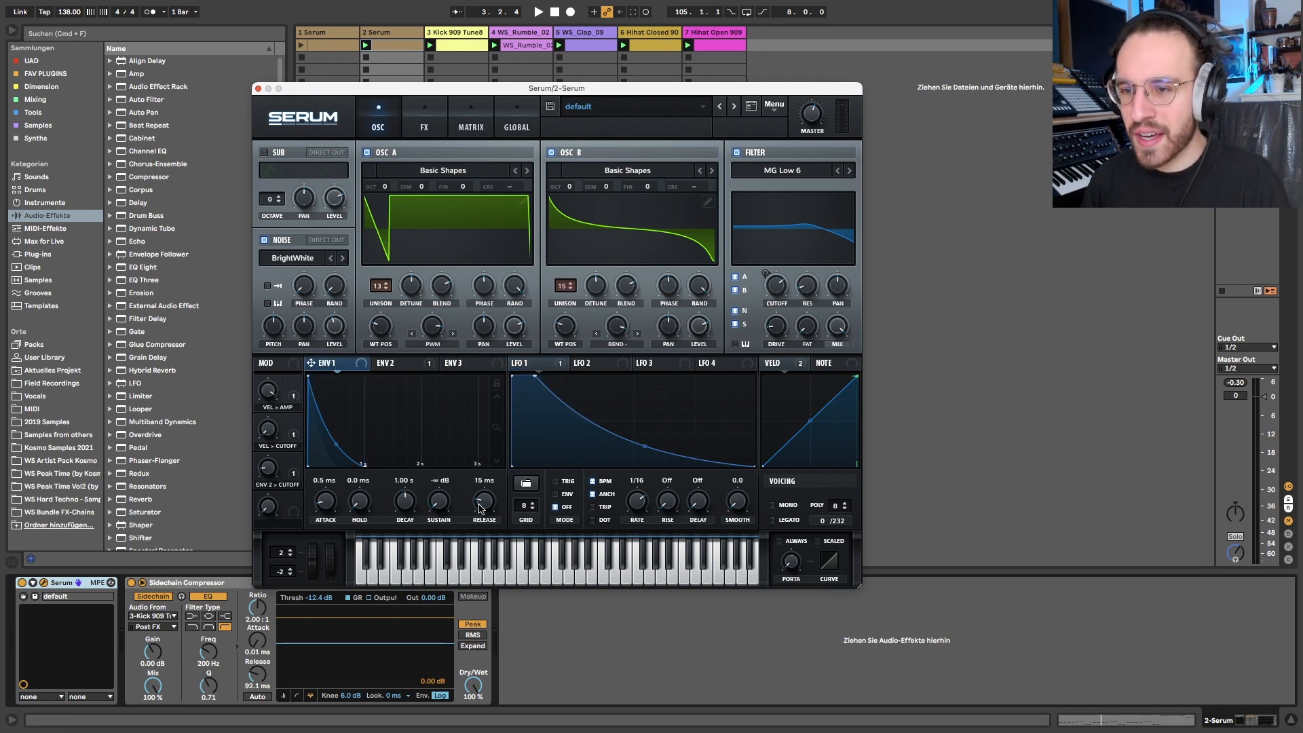
mouse_move(415, 511)
mouse_down()
mouse_move(415, 541)
mouse_move(401, 505)
mouse_up()
key(space)
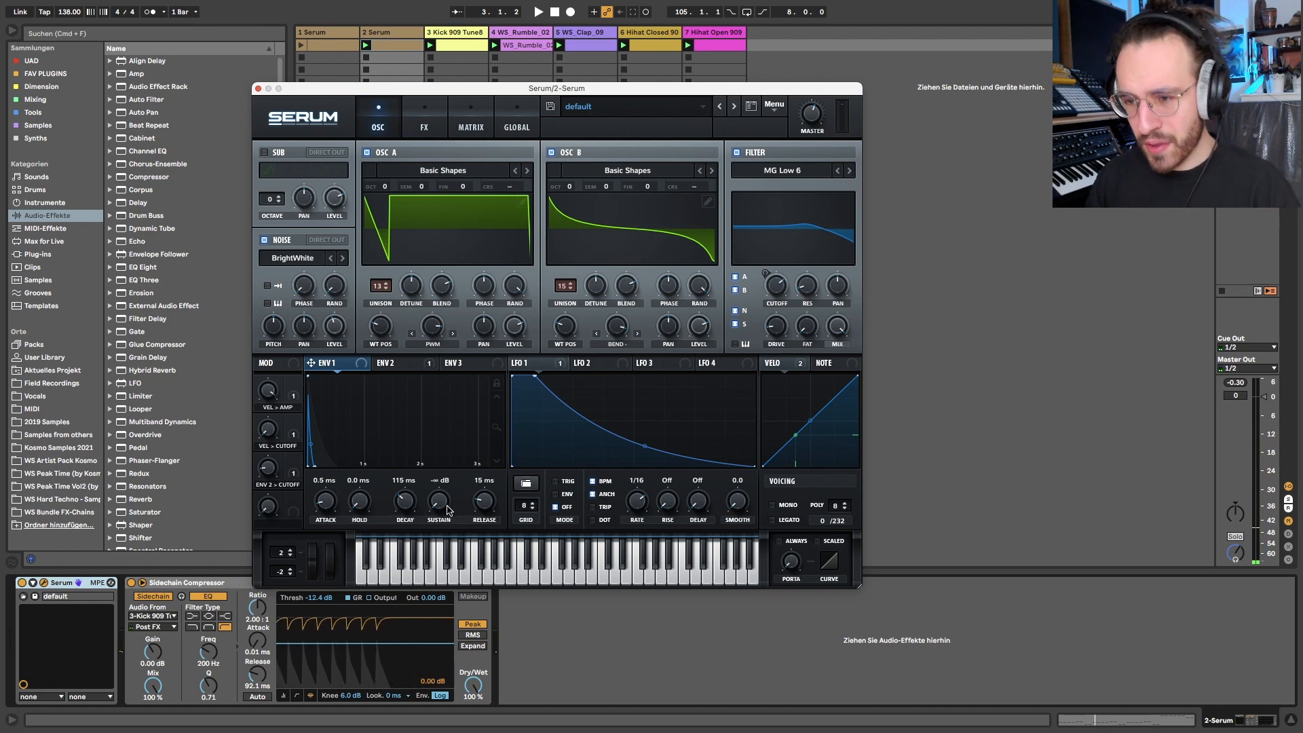
Return Env 1 to 0.0 dB sustain with a 557 ms decay and reactivate LFO 1's Amp. modulation.
drag(442, 504, 442, 366)
drag(405, 501, 406, 475)
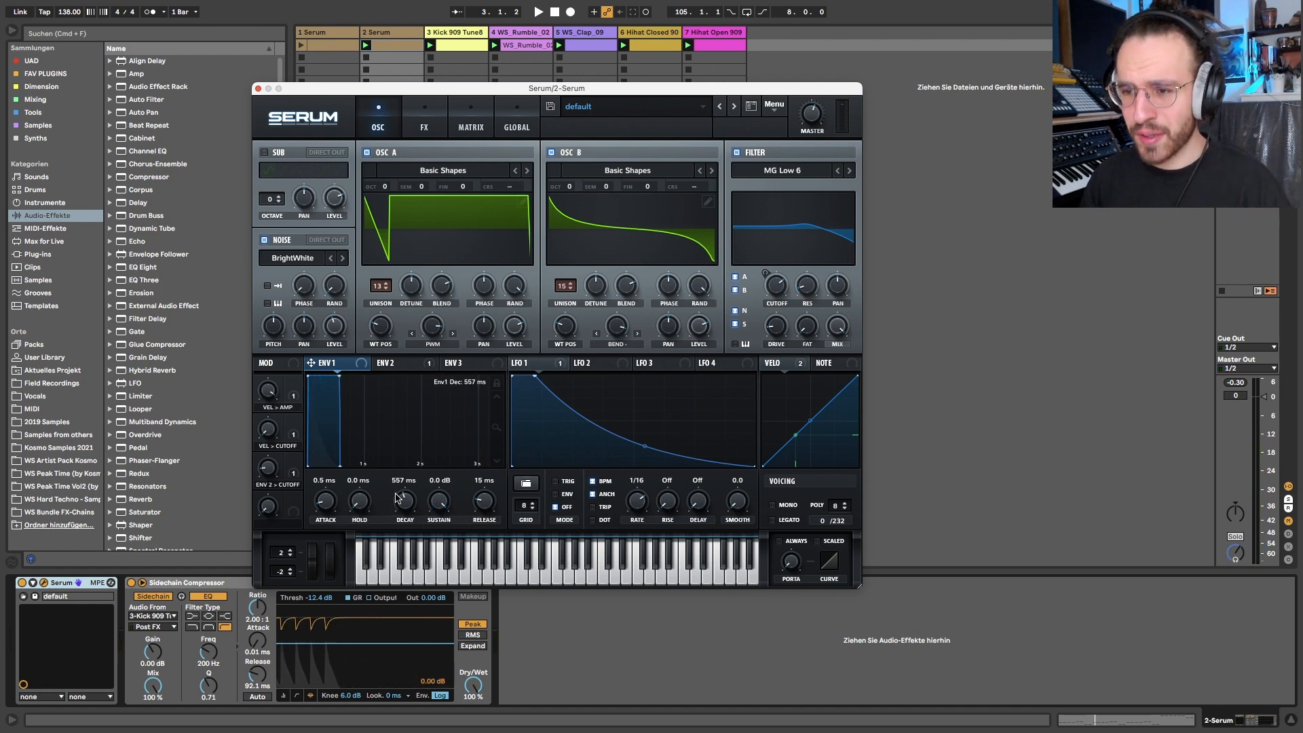
right_click(529, 361)
click(567, 382)
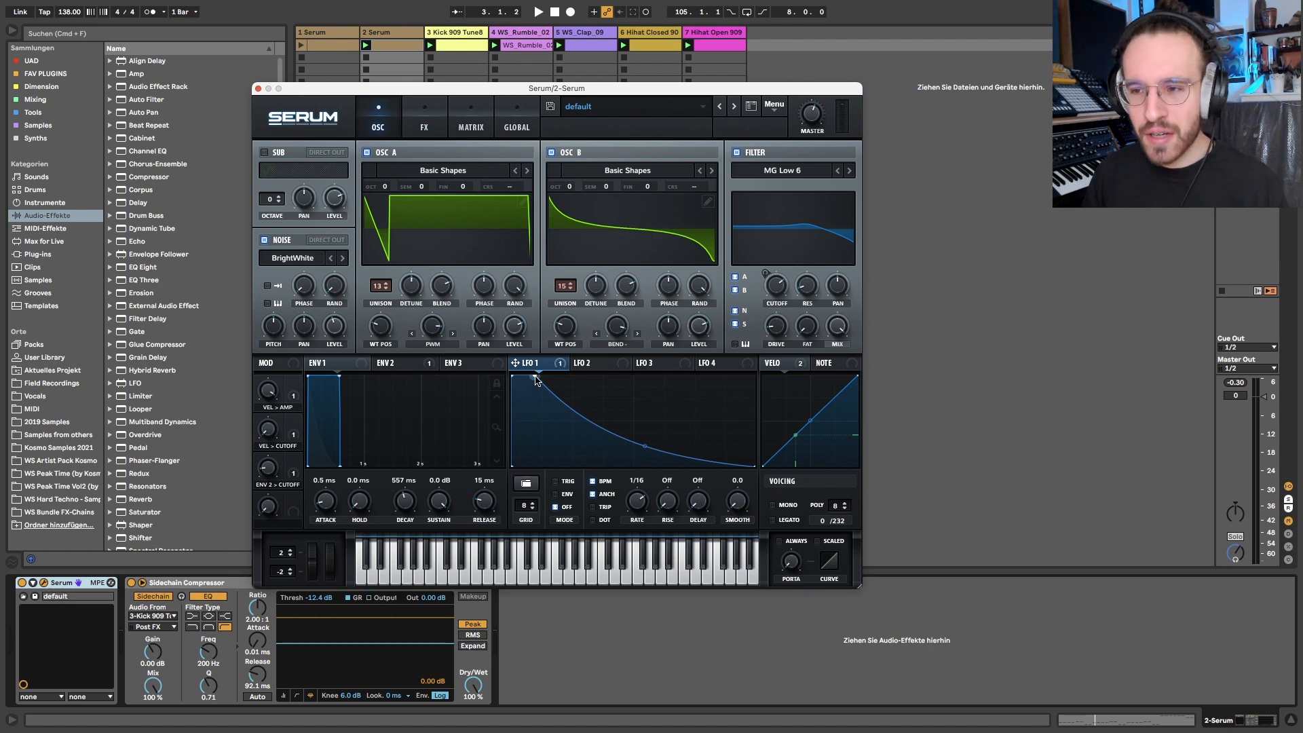
Reshape LFO 1 to hold full level for about a fifth of the cycle before falling in a gentle inward curve.
drag(536, 380, 535, 289)
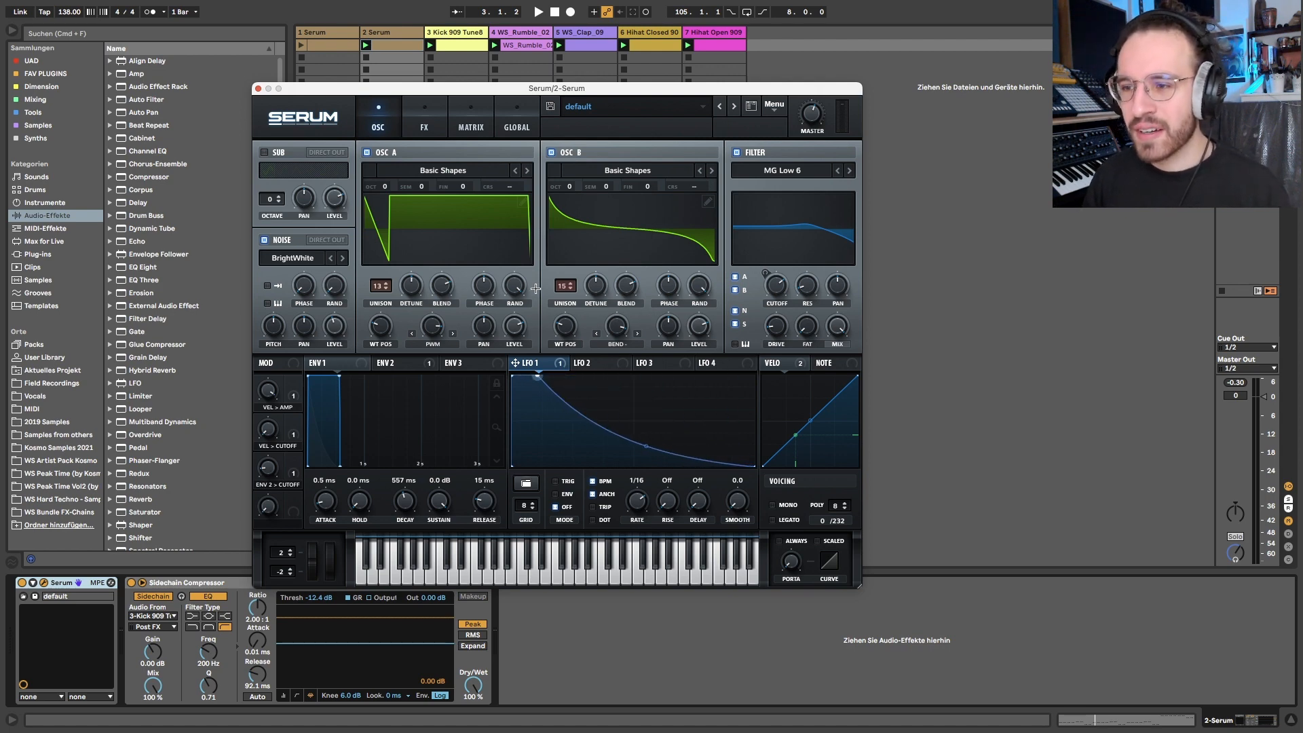
mouse_move(643, 446)
mouse_down()
mouse_move(639, 462)
mouse_move(641, 398)
mouse_move(639, 483)
mouse_move(635, 431)
mouse_move(634, 459)
mouse_up()
drag(529, 376, 576, 370)
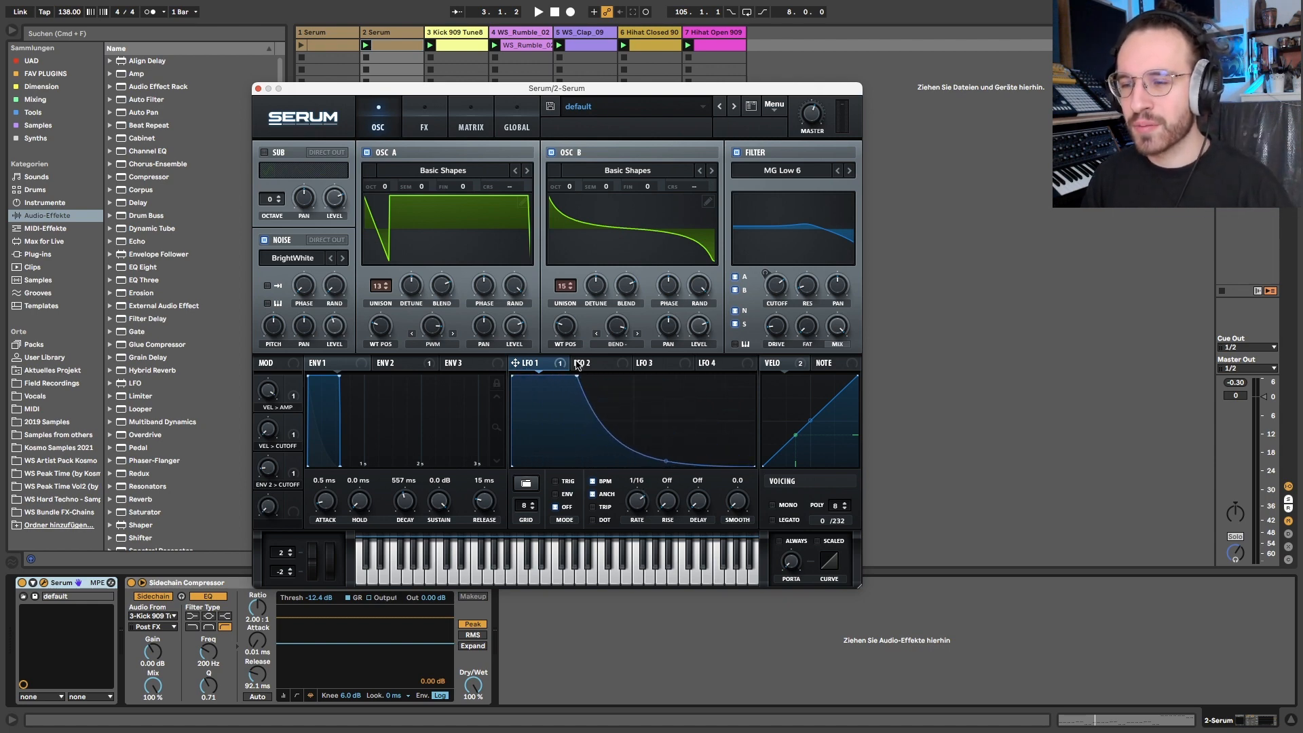
drag(668, 463, 645, 406)
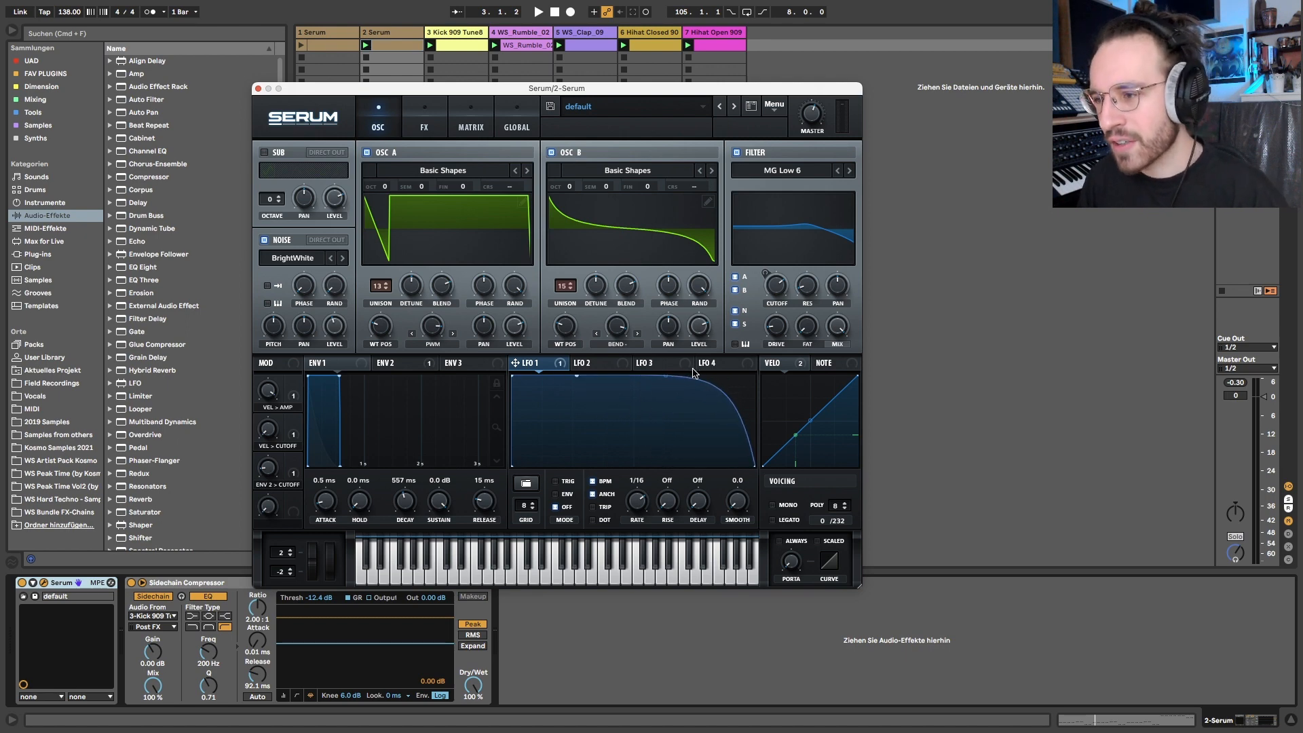
drag(665, 384, 663, 418)
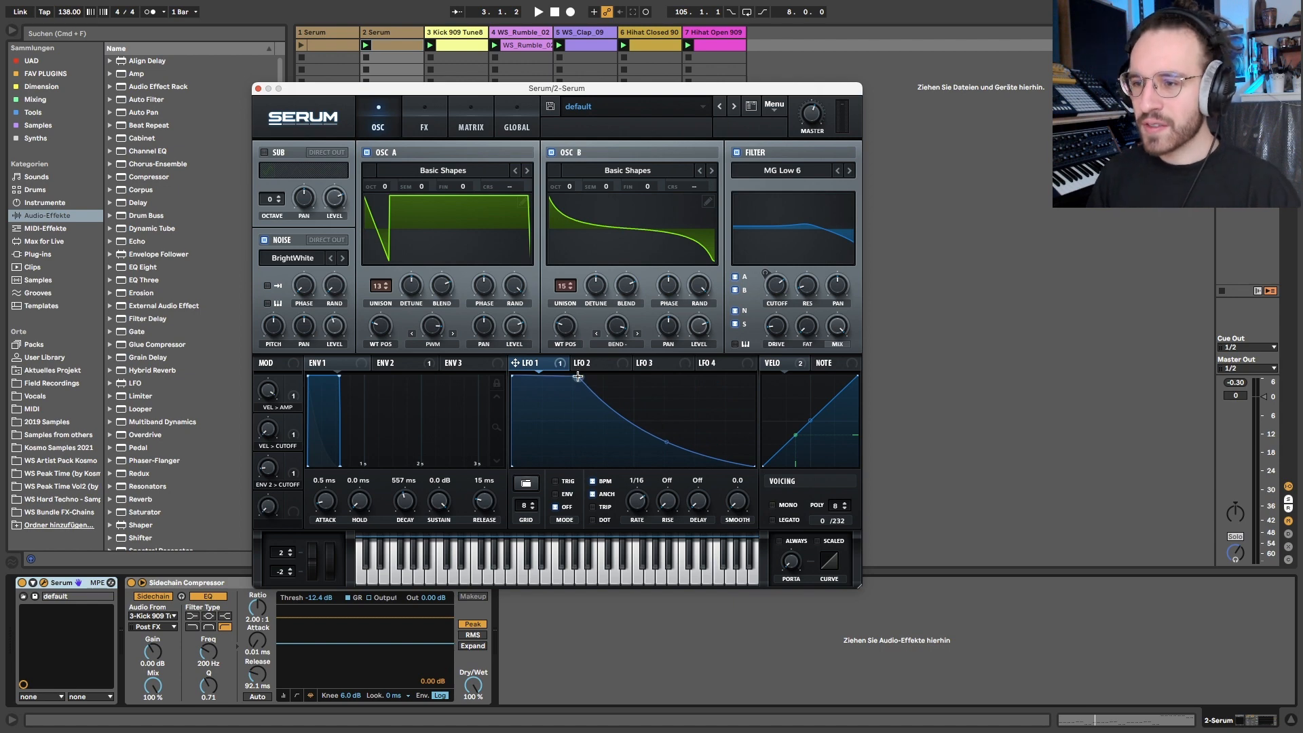
drag(578, 376, 556, 370)
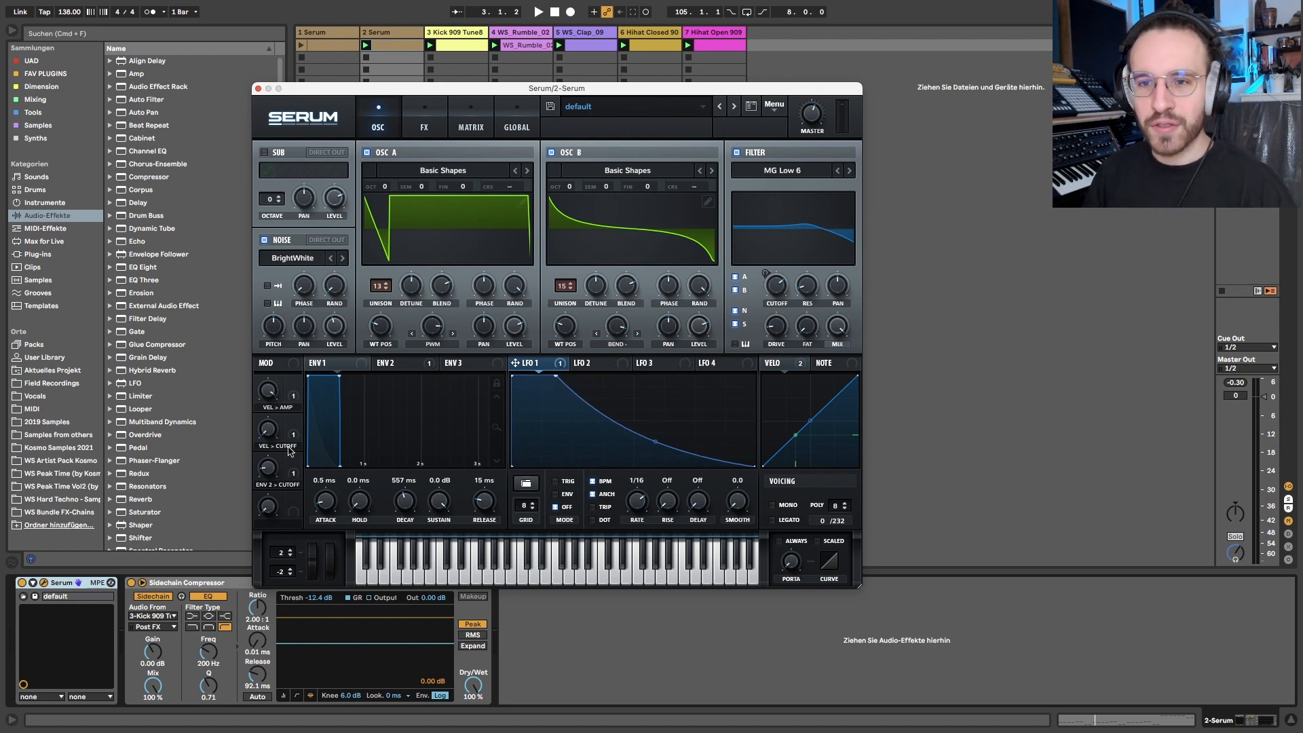
Insert the ShaperBox 2 plug-in after the Sidechain Compressor on the Serum track and add its Volume shaper.
click(38, 255)
click(111, 62)
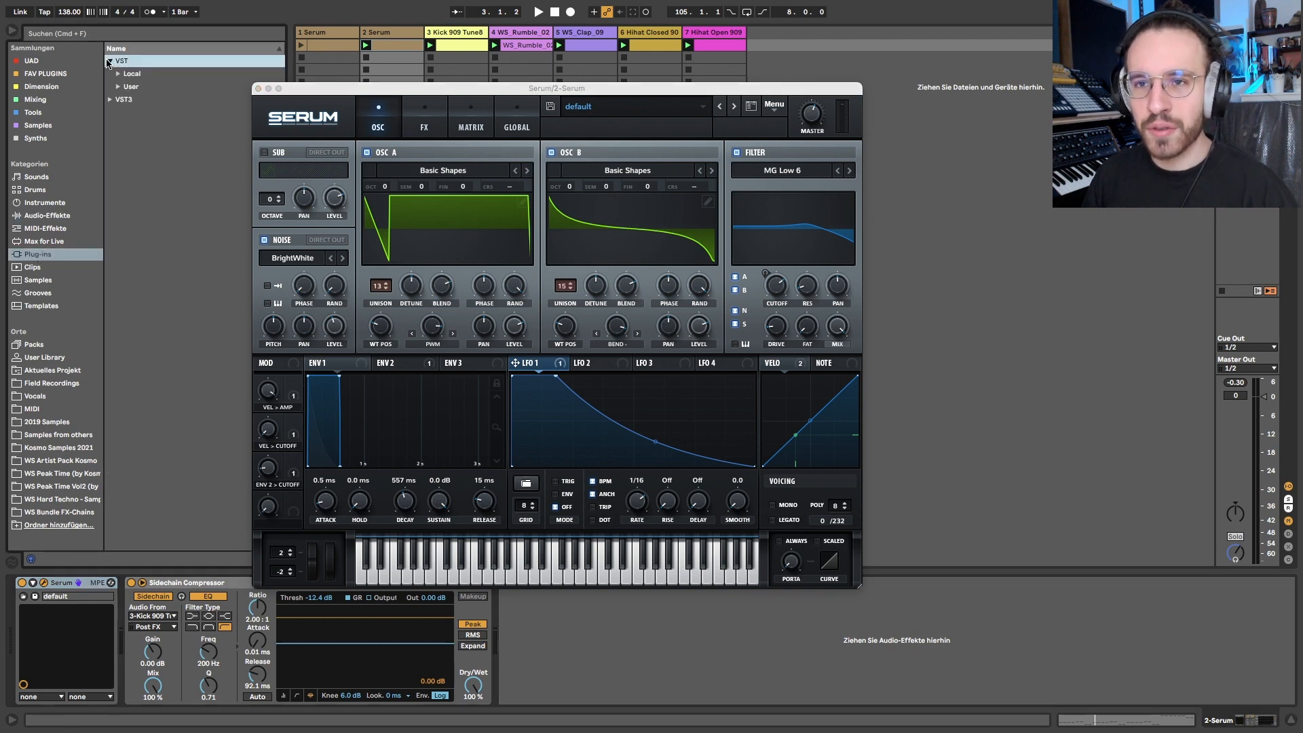
scroll(163, 389, down, 5)
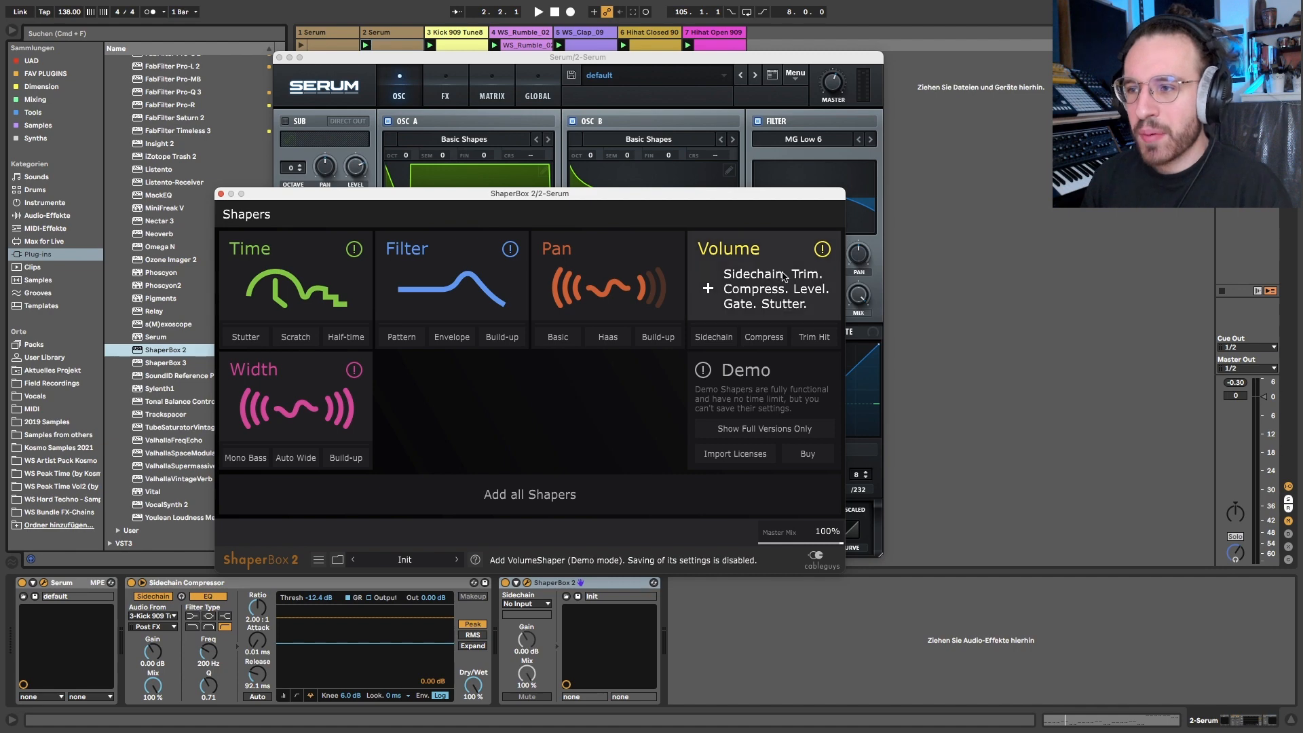
click(763, 282)
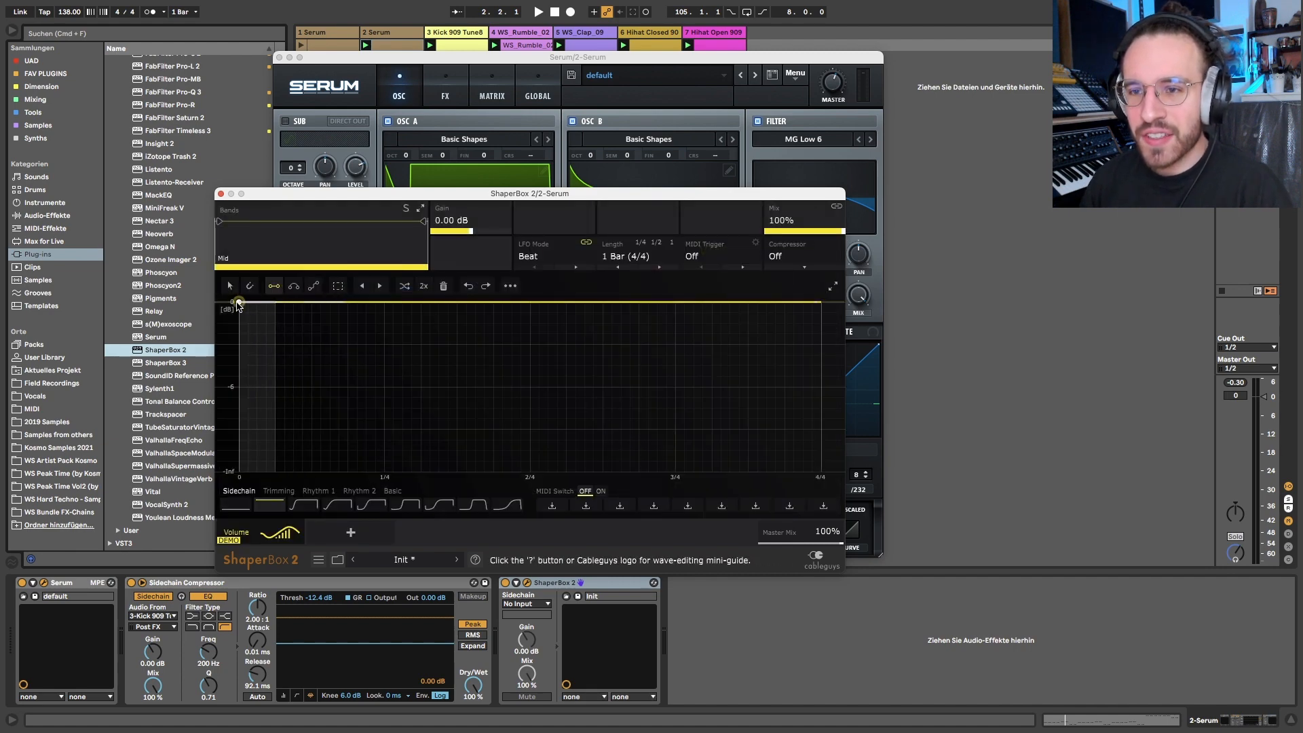
Fill the Volume shaper's 1-bar curve with a falling ramp from 0 dB to -Inf on every sixteenth.
mouse_move(239, 302)
mouse_down()
mouse_move(285, 322)
mouse_move(411, 472)
mouse_move(293, 472)
mouse_move(275, 302)
mouse_move(458, 302)
mouse_up()
key(super+v)
key(super+v)
key(super+v)
key(super+v)
key(super+v)
key(super+v)
key(super+v)
key(super+v)
key(super+v)
key(super+v)
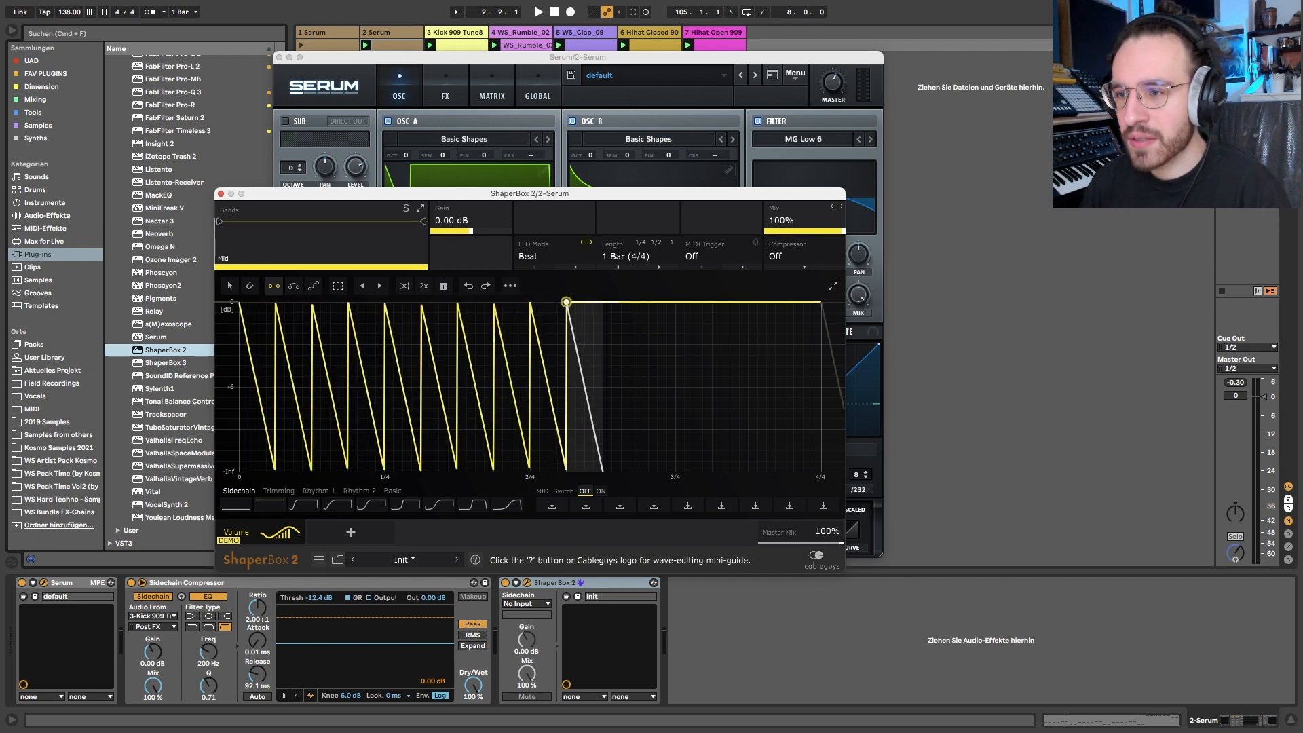
click(785, 302)
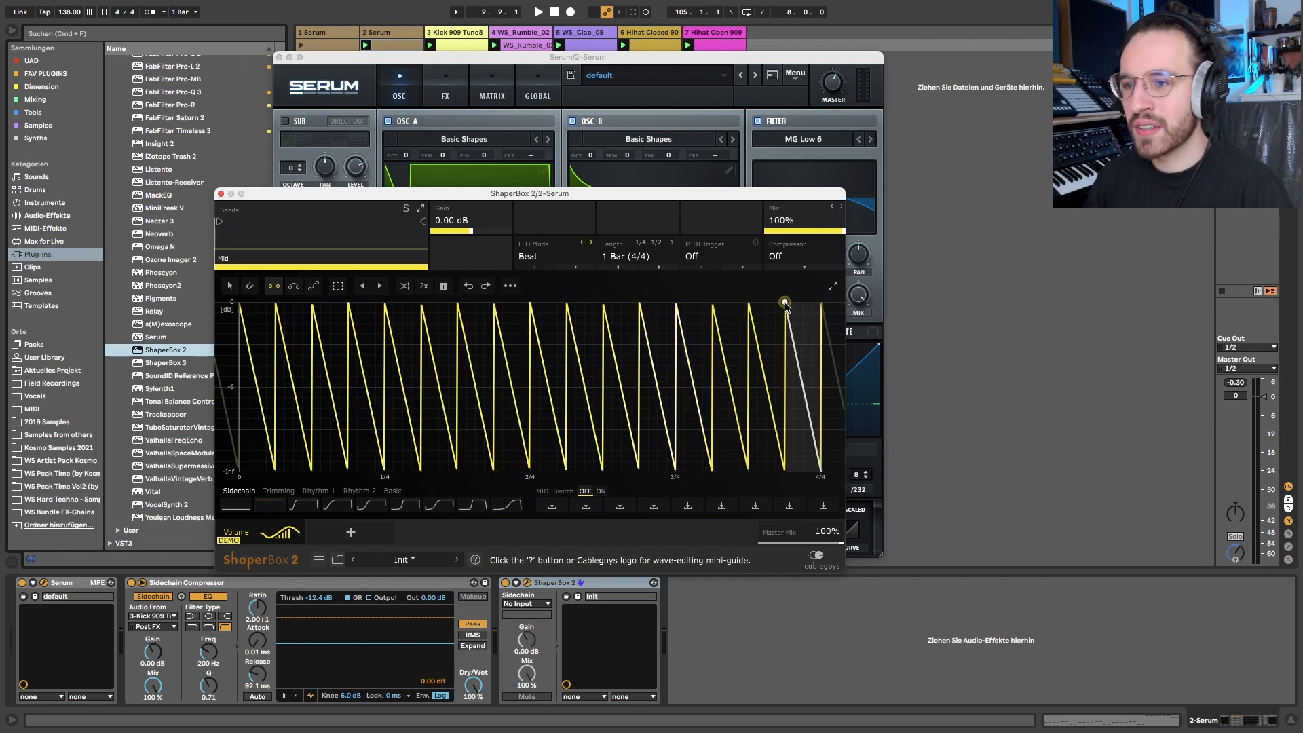
Hold the third, sixth, eighth, eleventh, fourteenth and last sixteenths of the Volume shaper's curve at 0 dB and play the pattern.
click(273, 286)
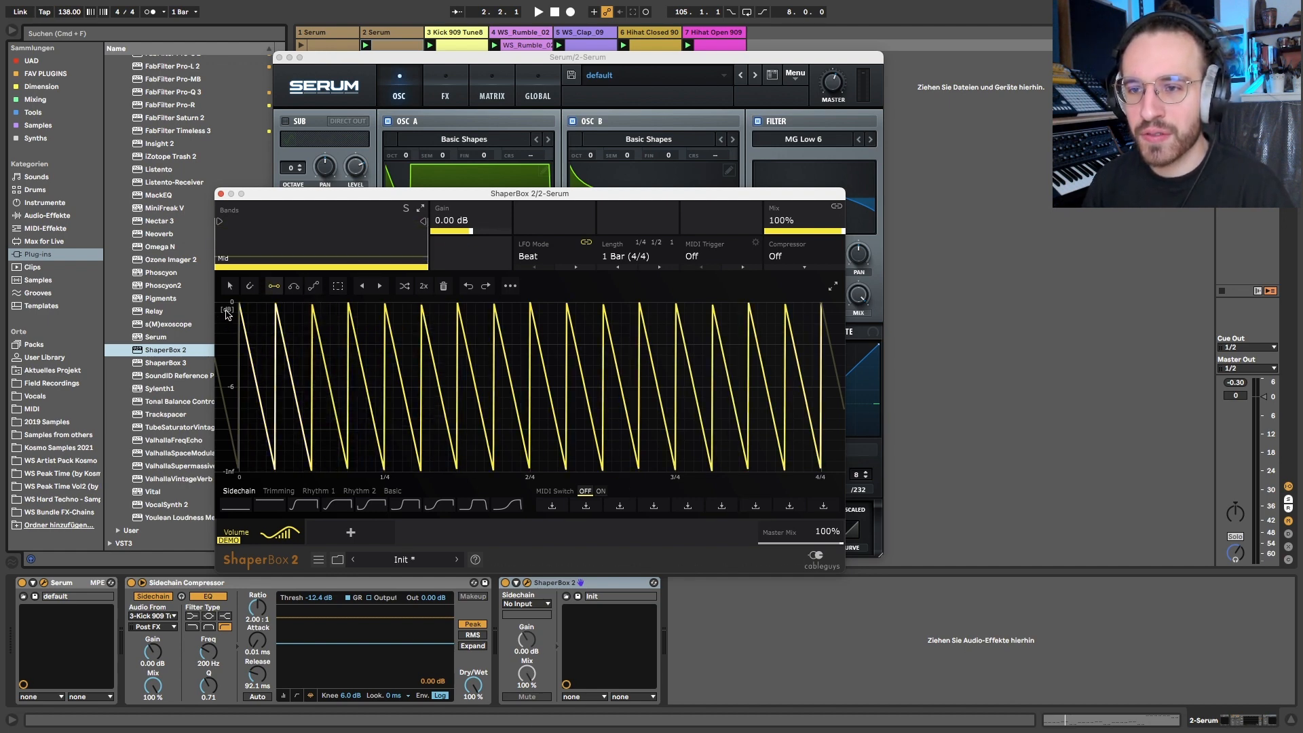
click(312, 302)
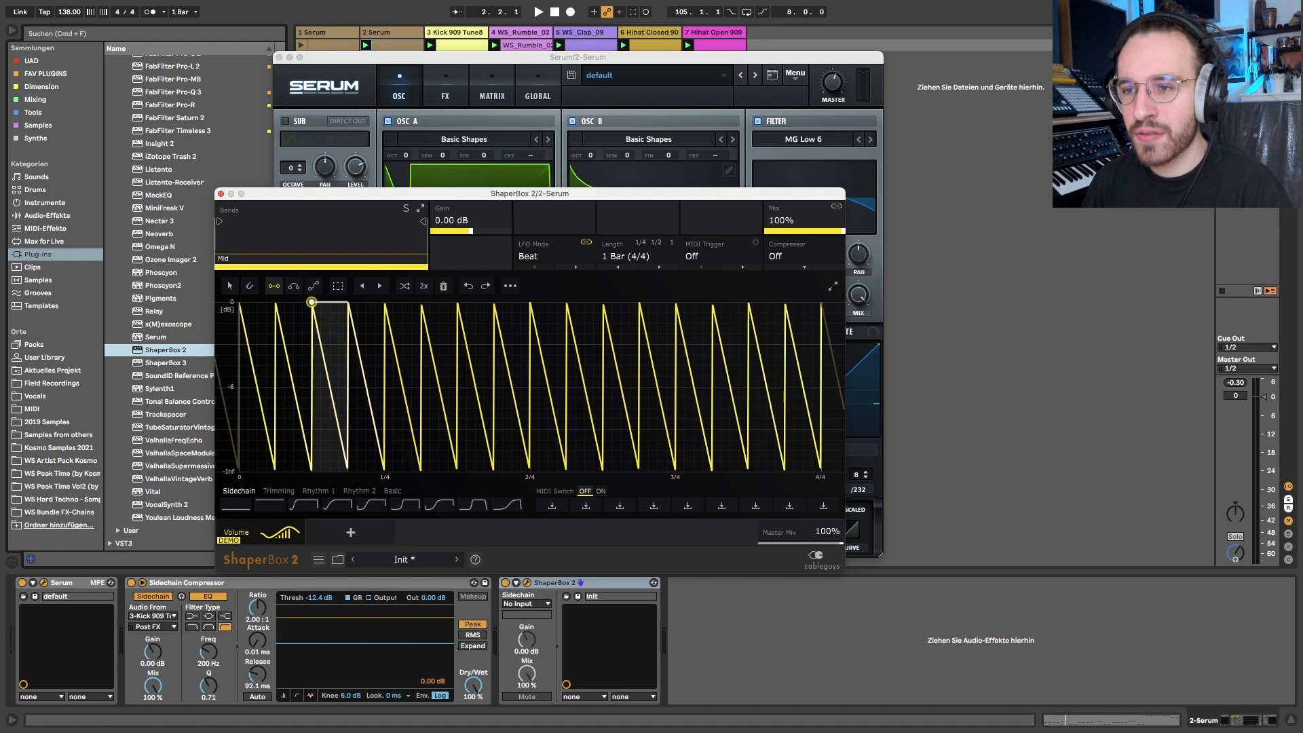
click(348, 302)
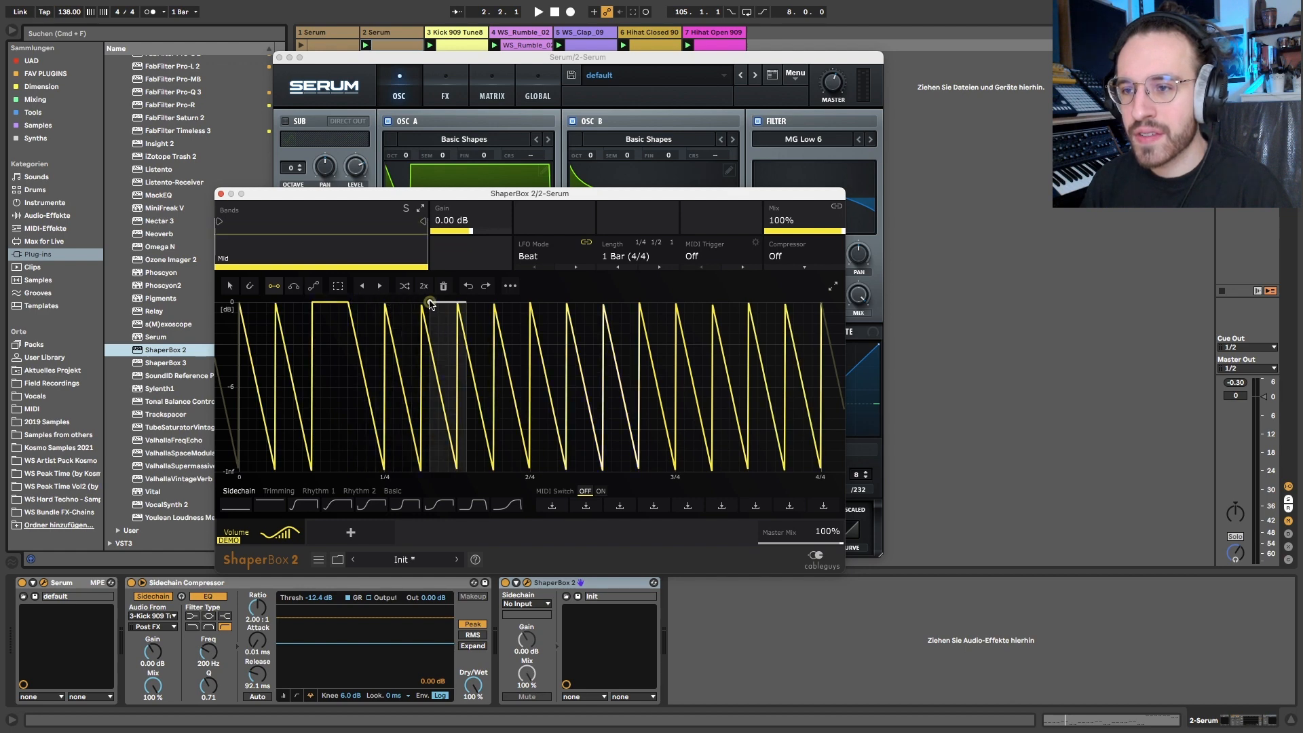
click(422, 302)
click(499, 303)
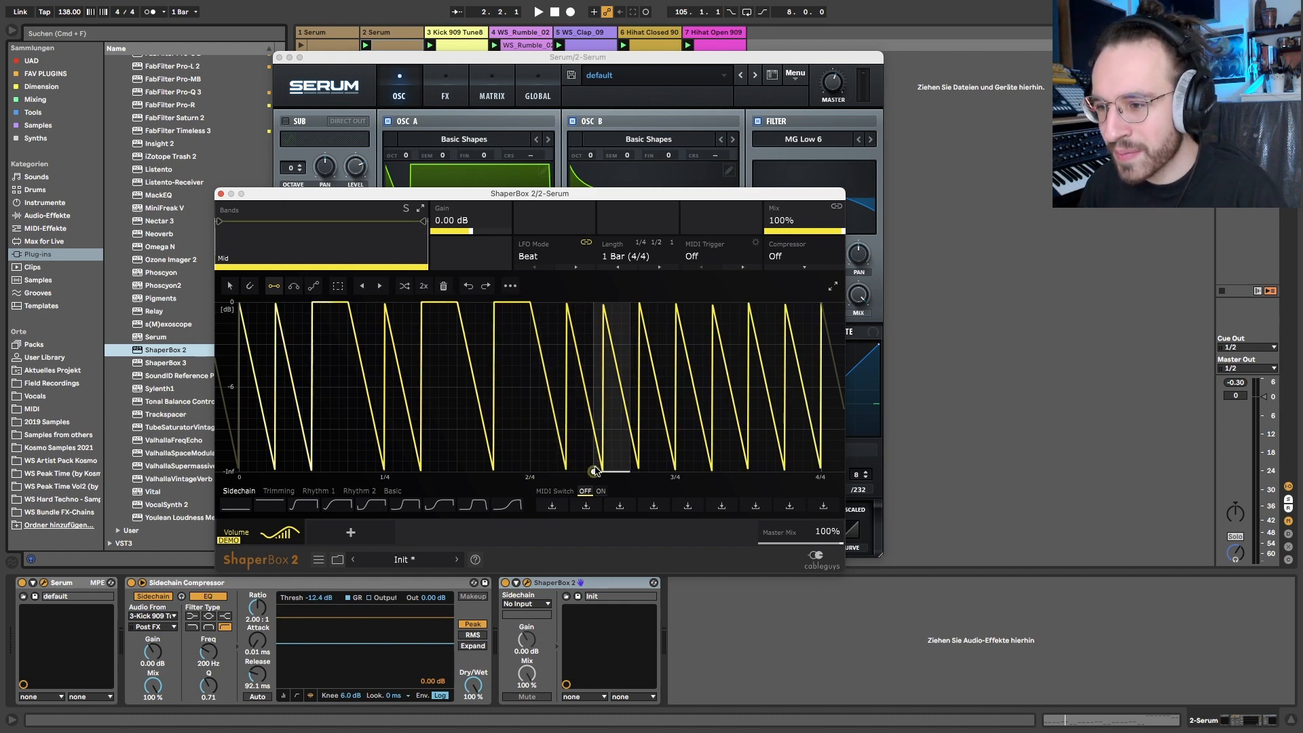
click(605, 303)
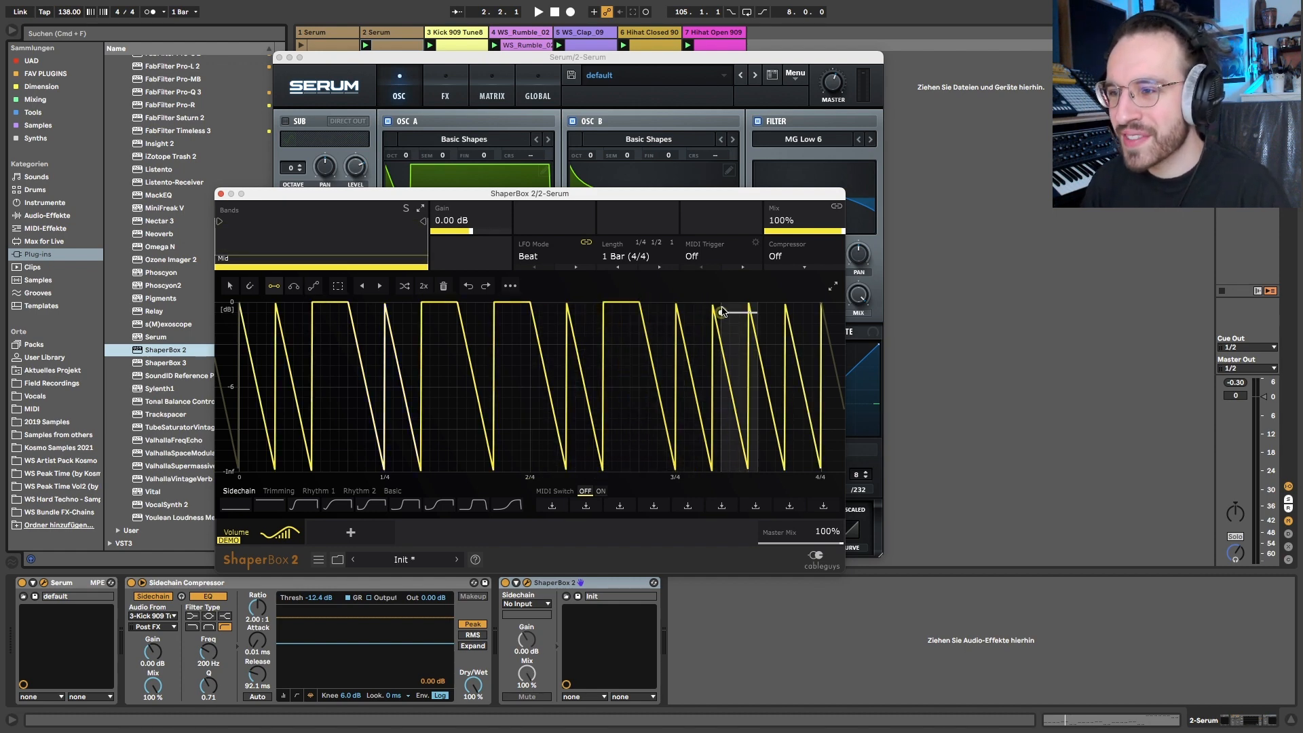
click(716, 302)
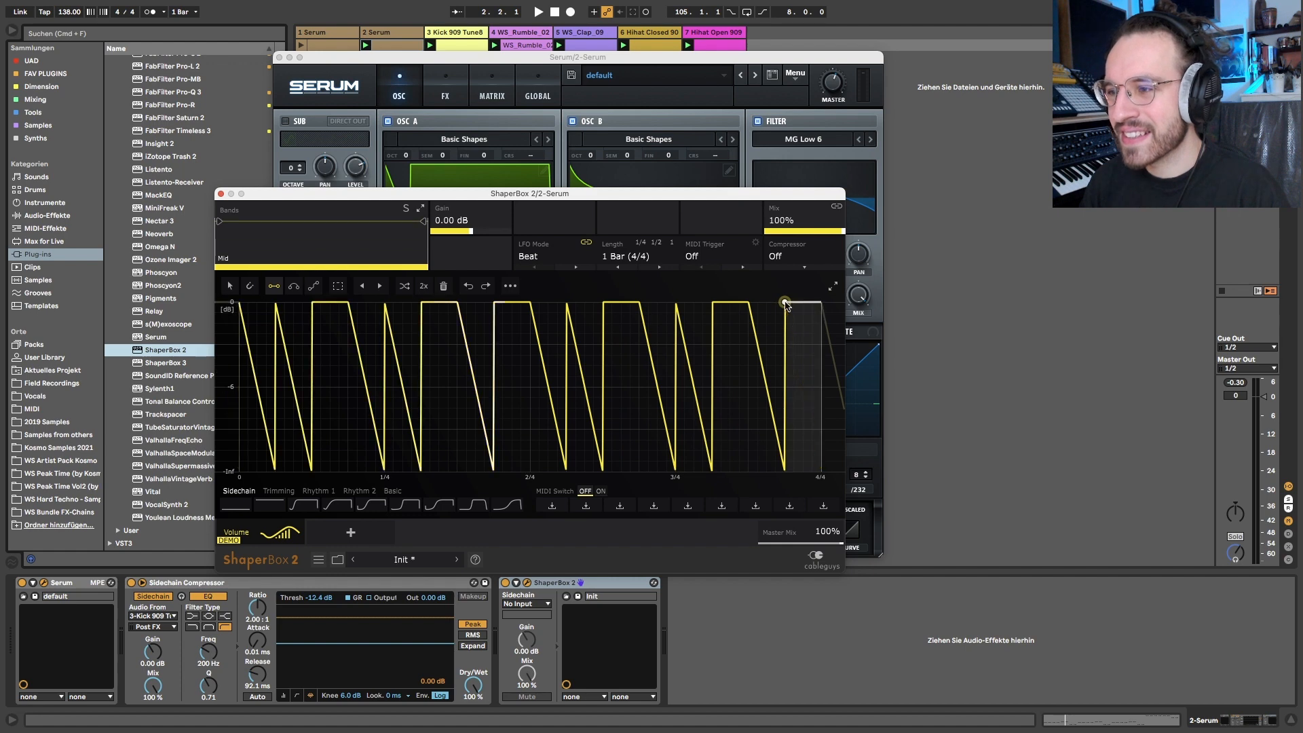
key(space)
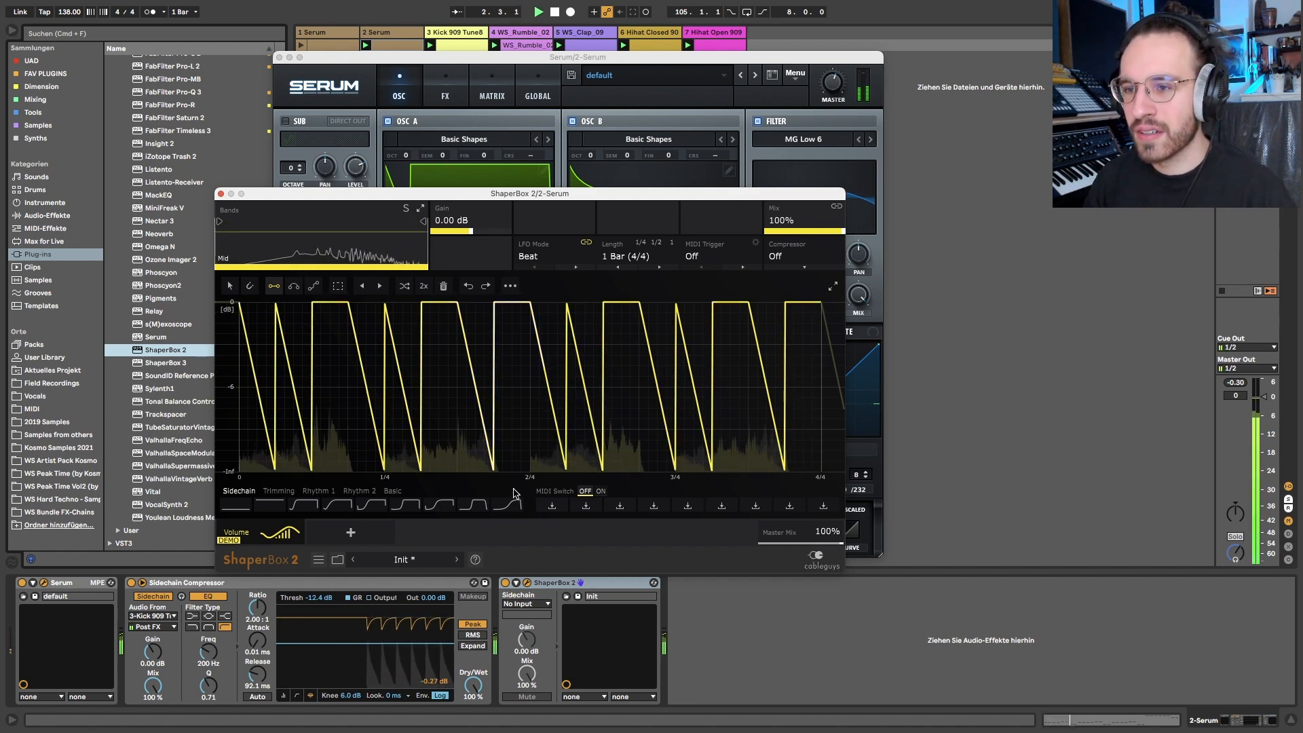
Redraw the last beat of the volume curve as a long rise from -Inf to 0 dB, held flat for the final sixteenth, while auditioning it.
click(758, 472)
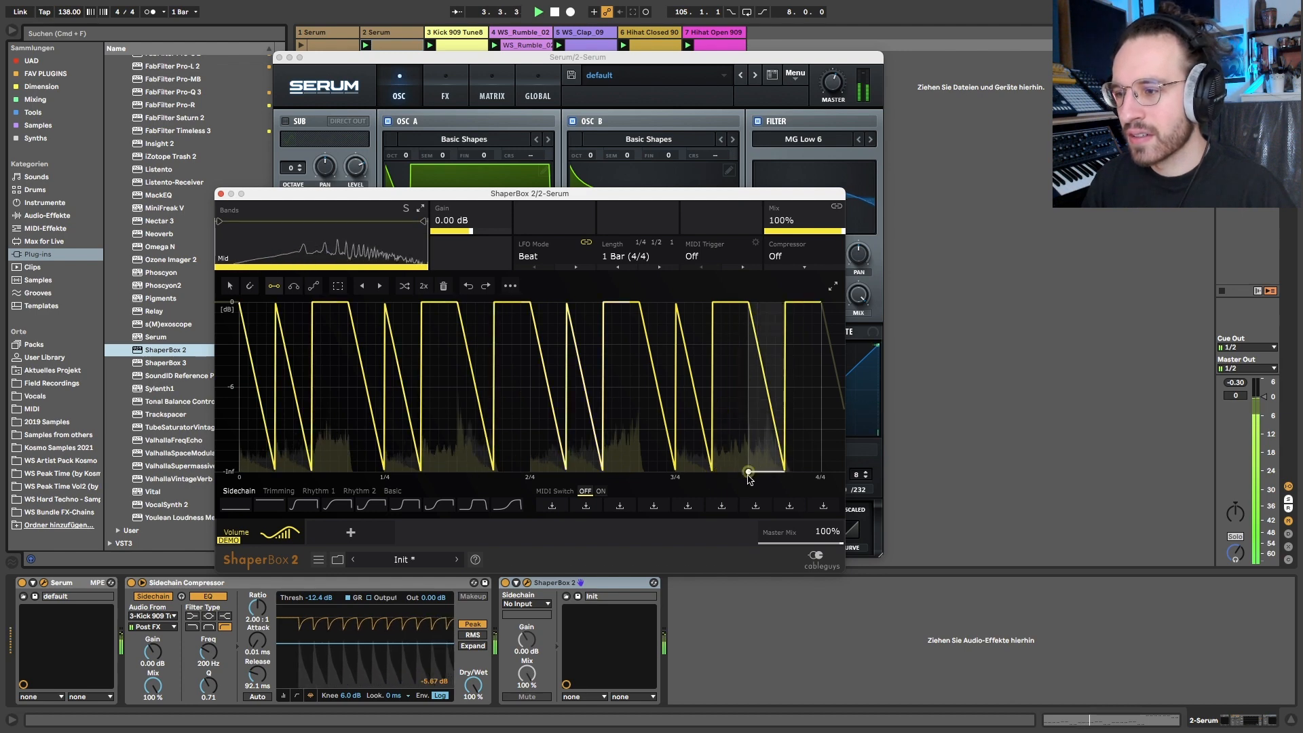
click(749, 472)
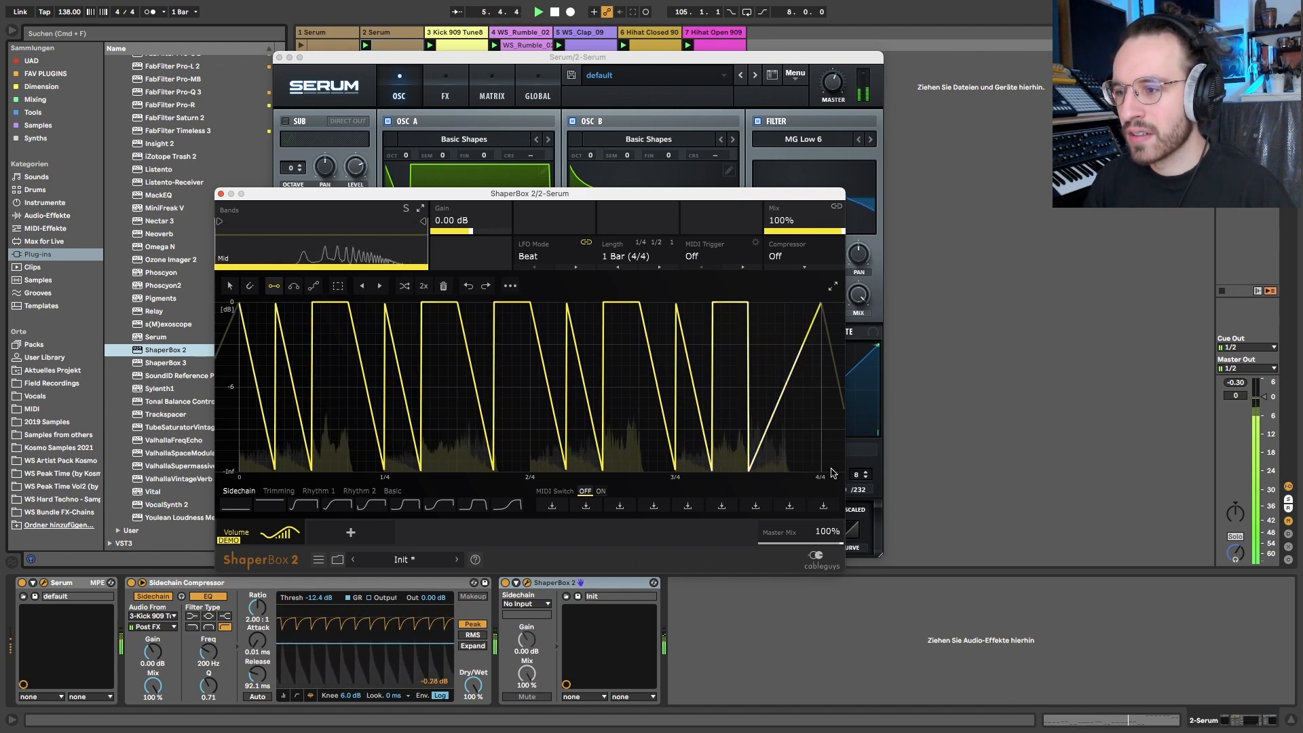
click(803, 303)
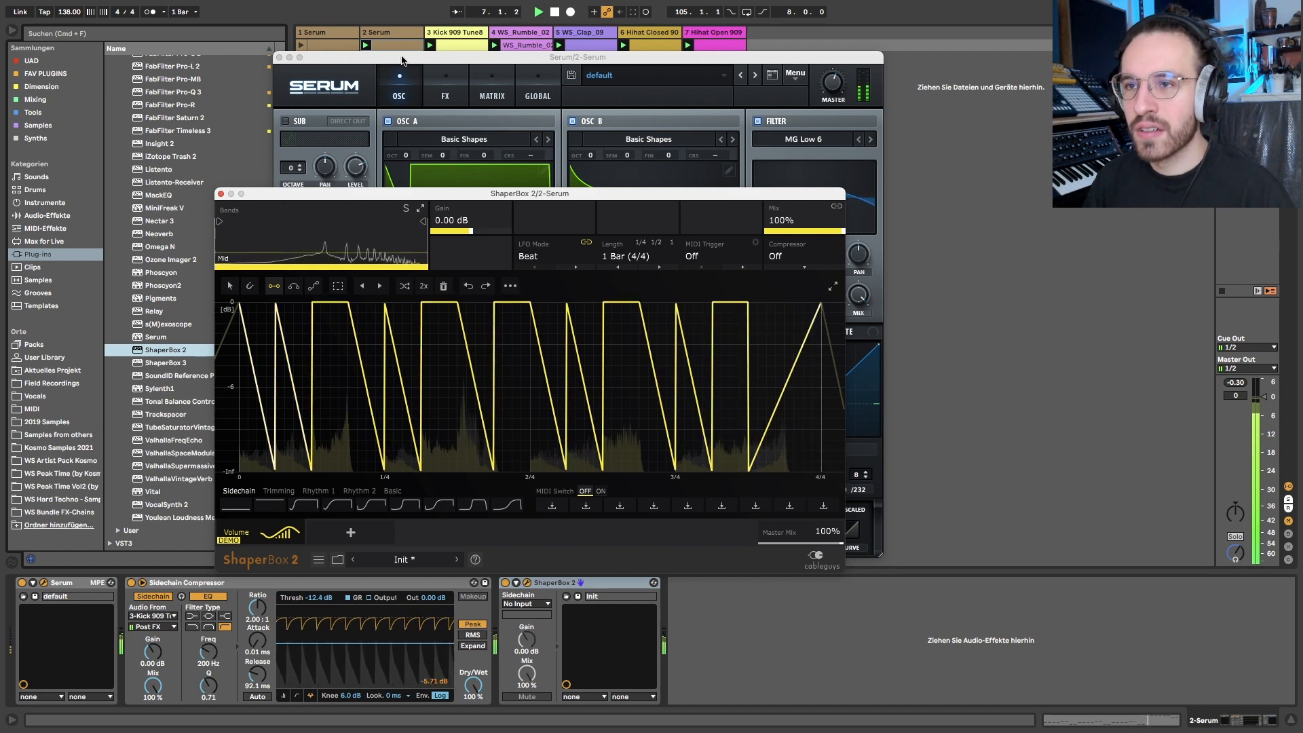
click(757, 303)
drag(676, 472, 785, 472)
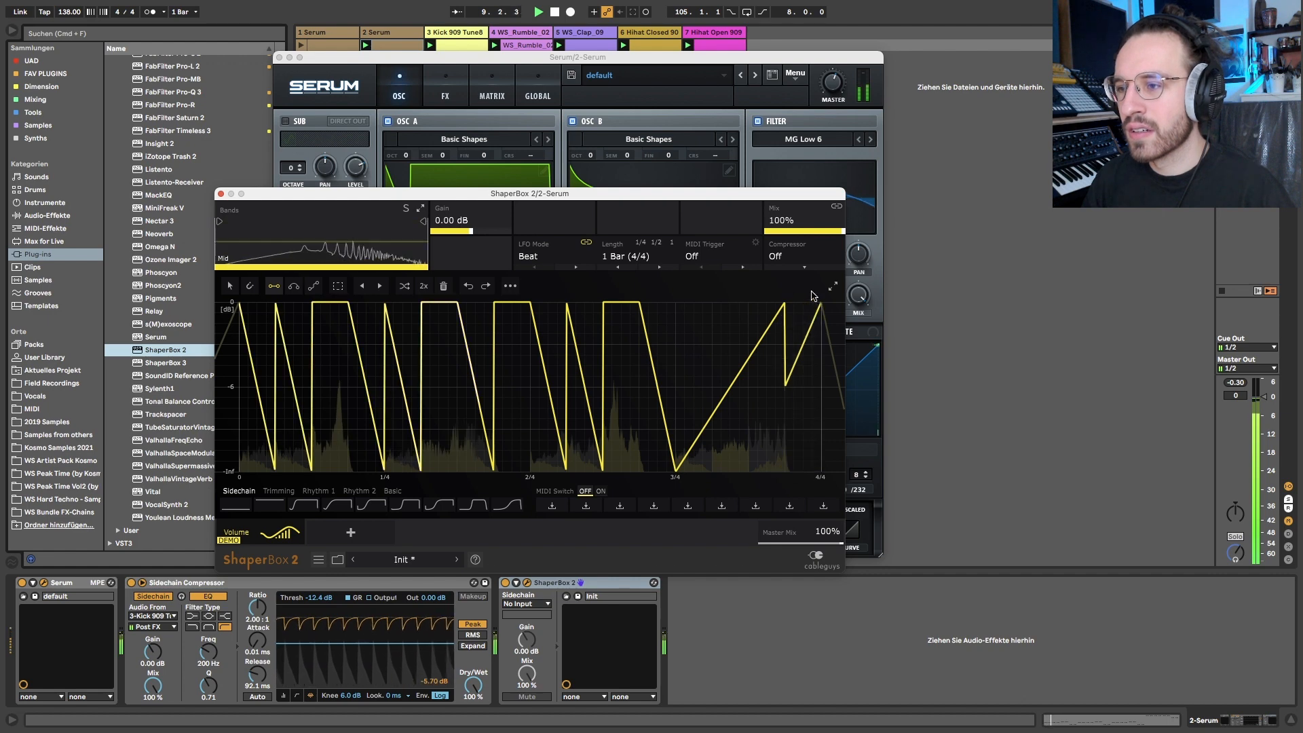
click(785, 304)
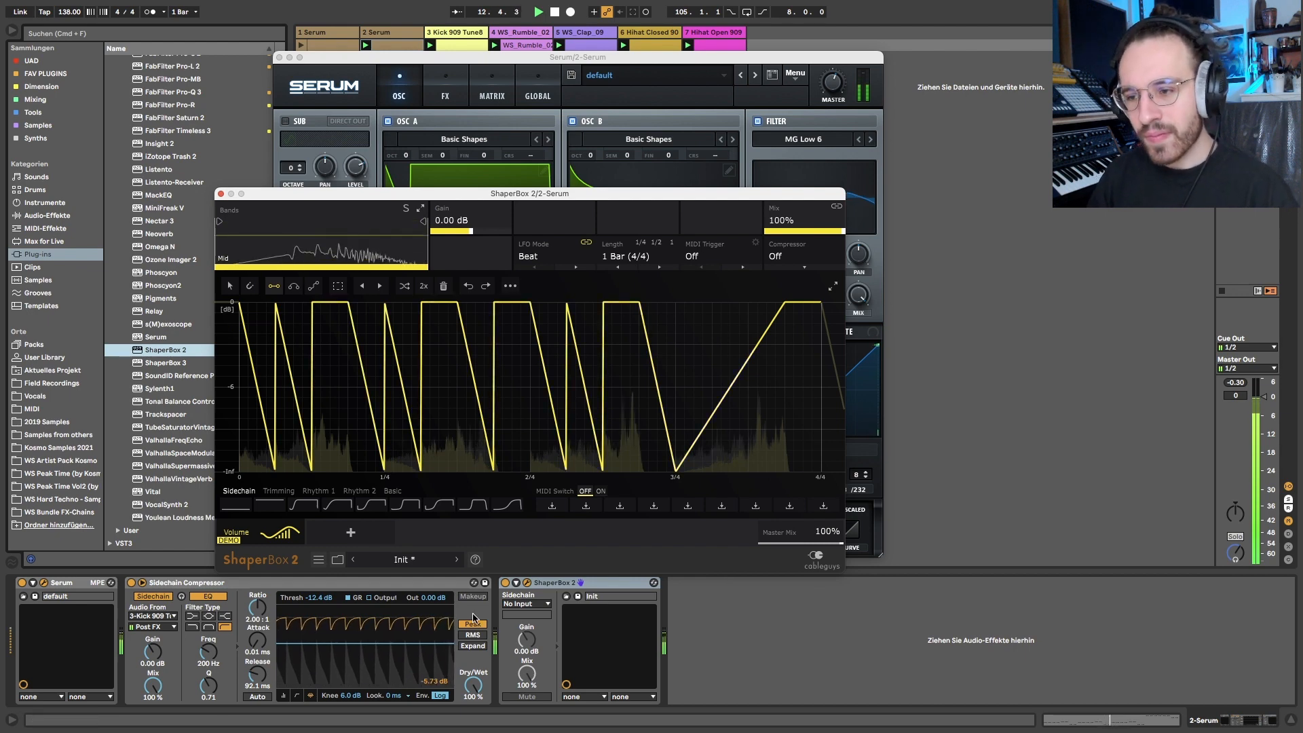
key(space)
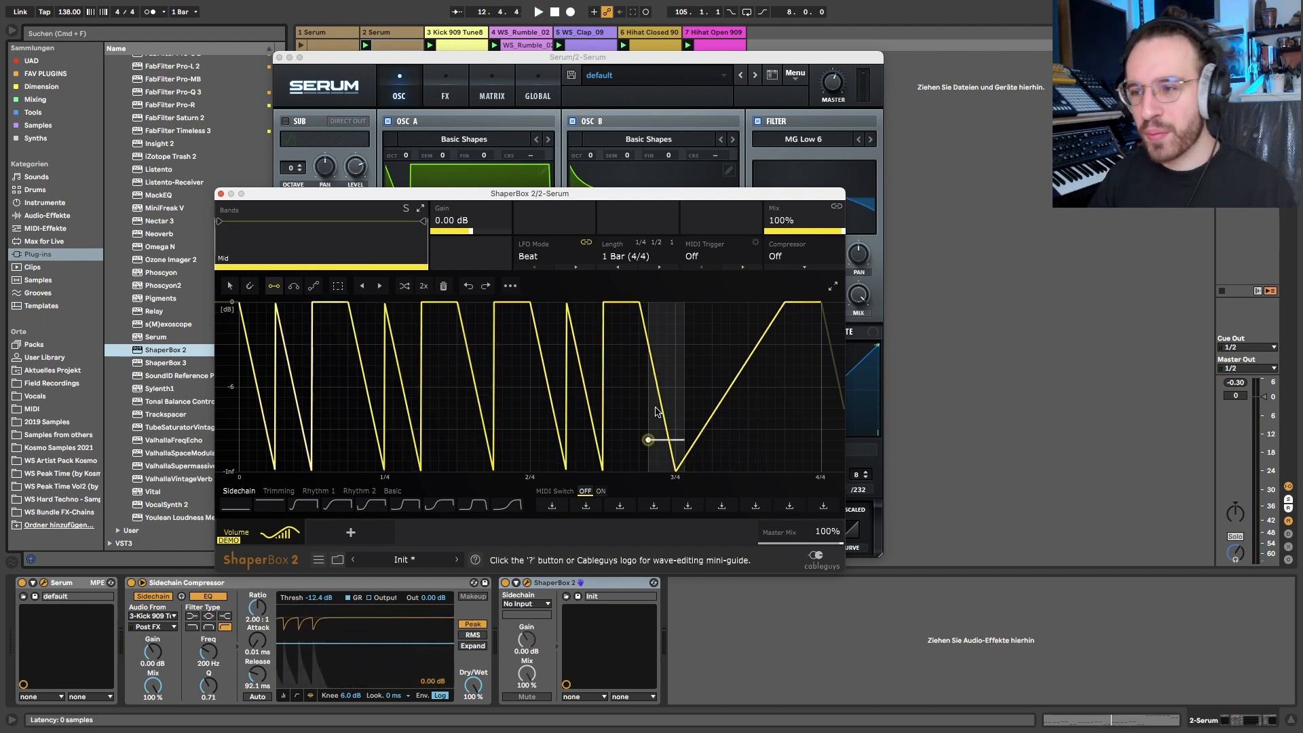
Remove ShaperBox 2 from the Serum track and play the loop without it.
key(Delete)
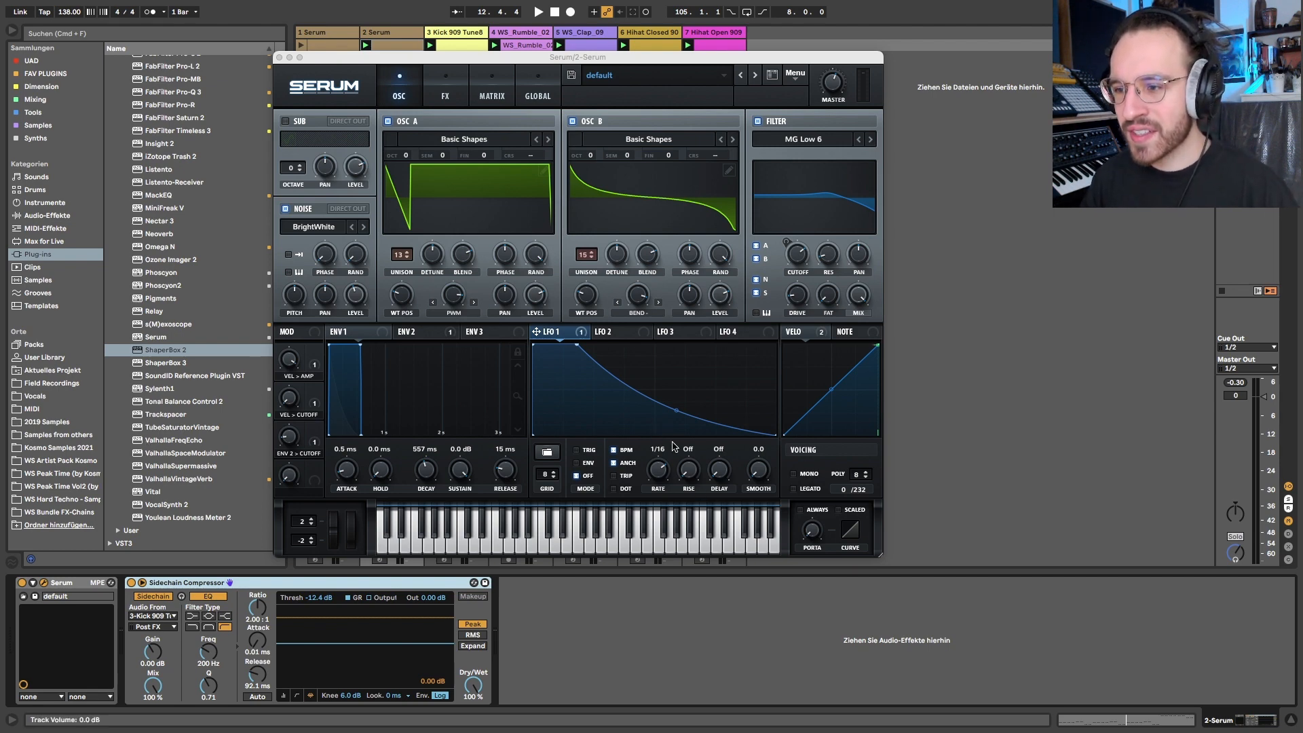
click(279, 57)
key(space)
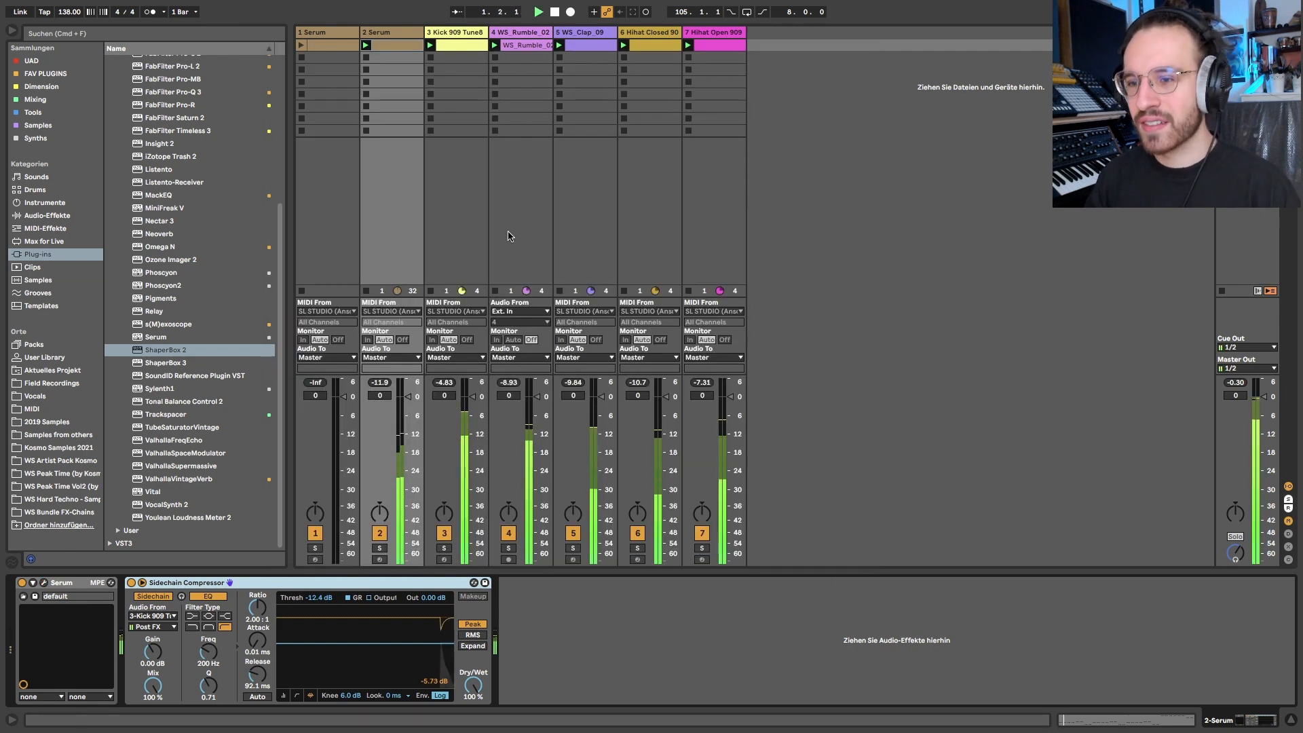
Shorten LFO 1's full-level hold in Serum to about an eighth of the cycle before its curved fall.
click(44, 583)
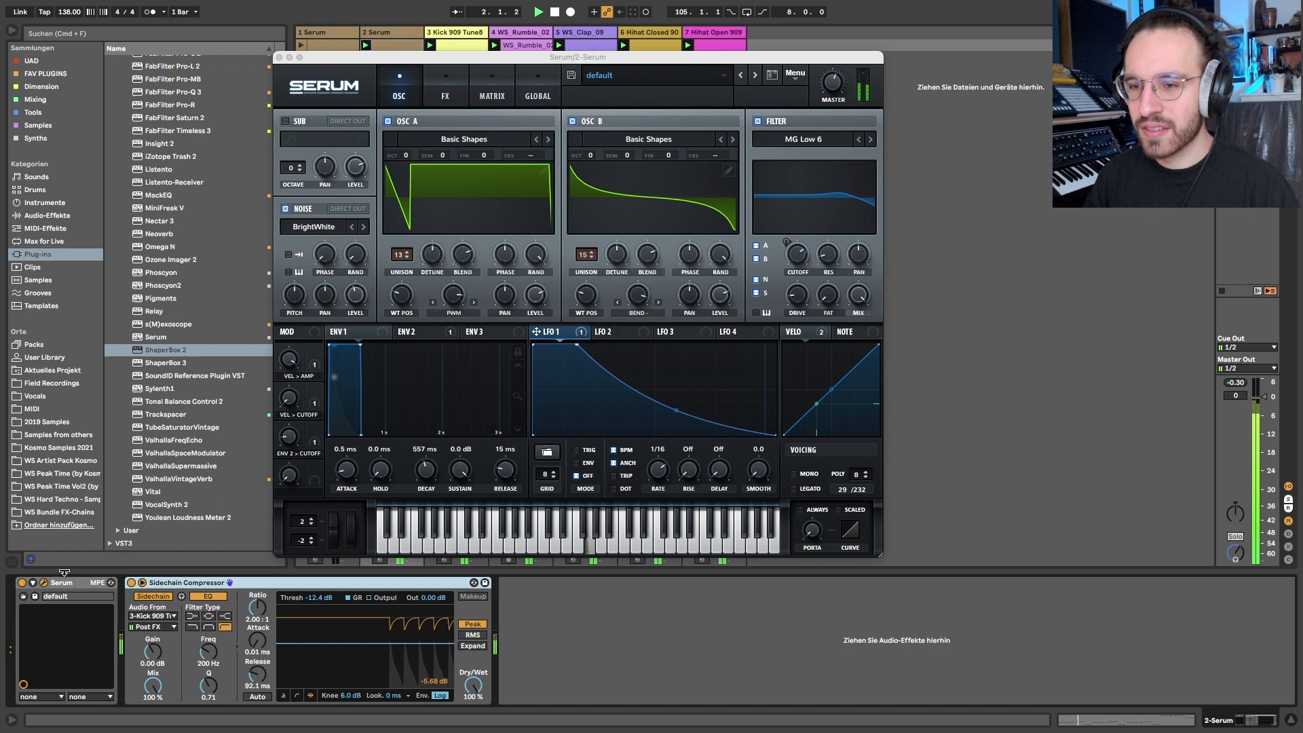
right_click(568, 333)
click(576, 353)
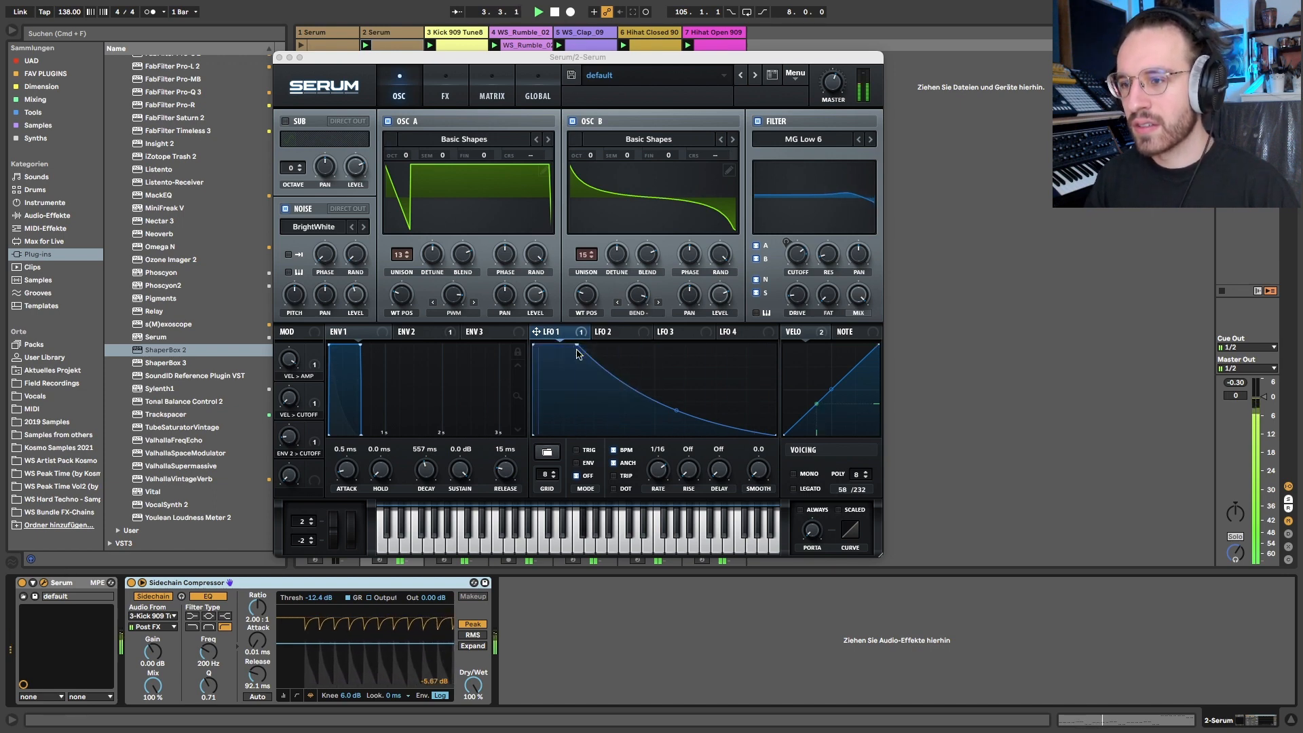
drag(577, 344, 562, 339)
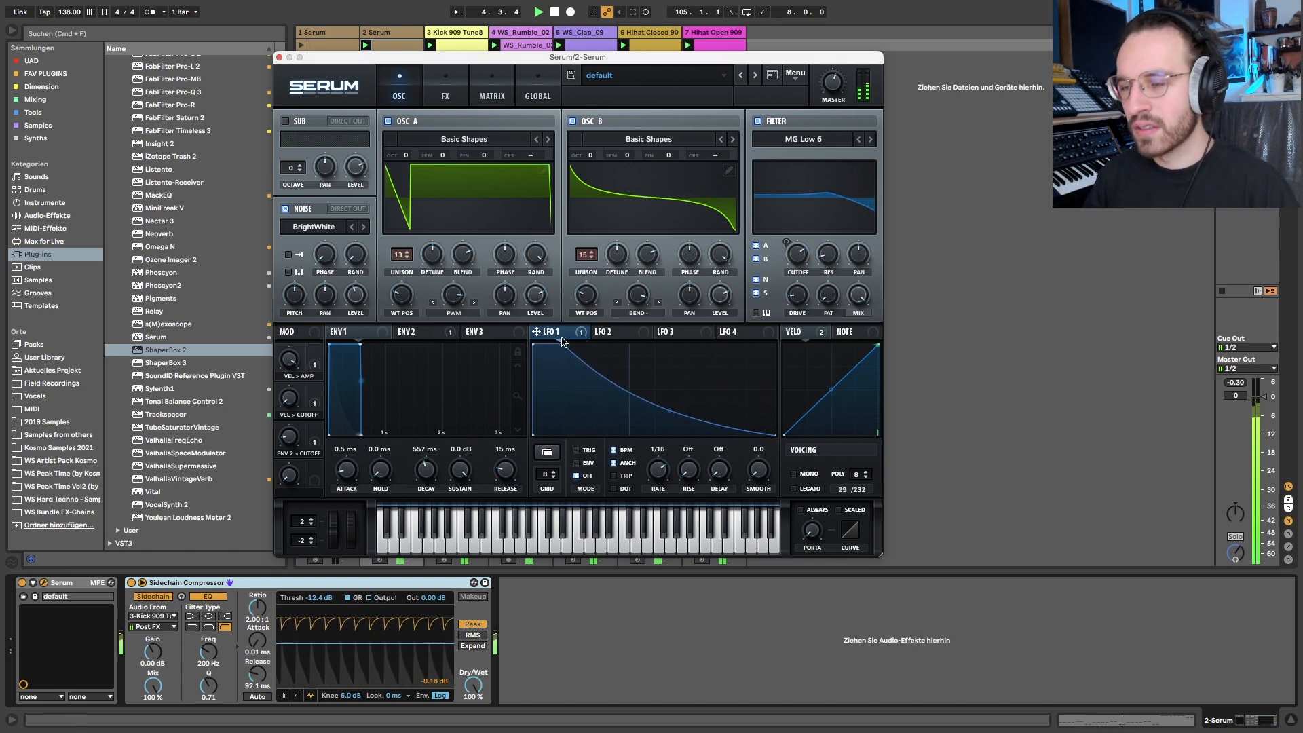
Enable Serum's Phaser effect, adjust its rate, depth and mix with feedback at about 38%, and audition it.
click(447, 95)
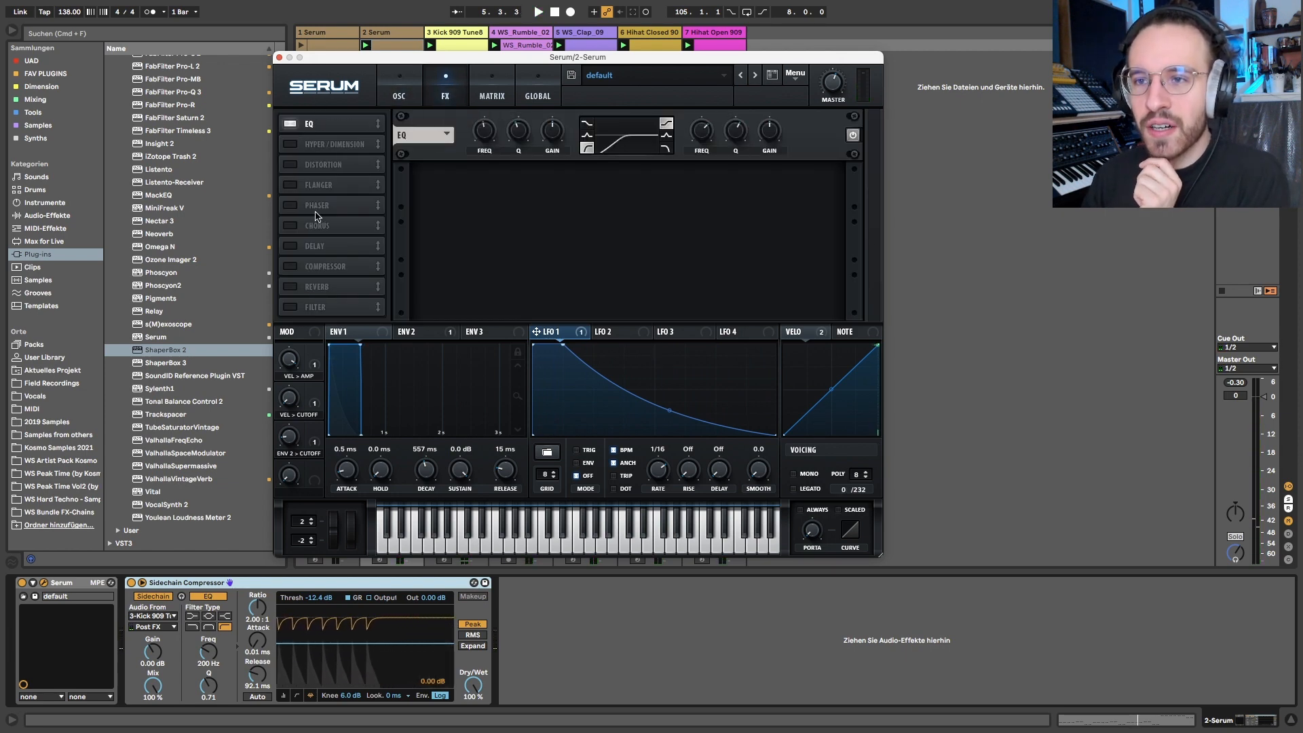
click(292, 205)
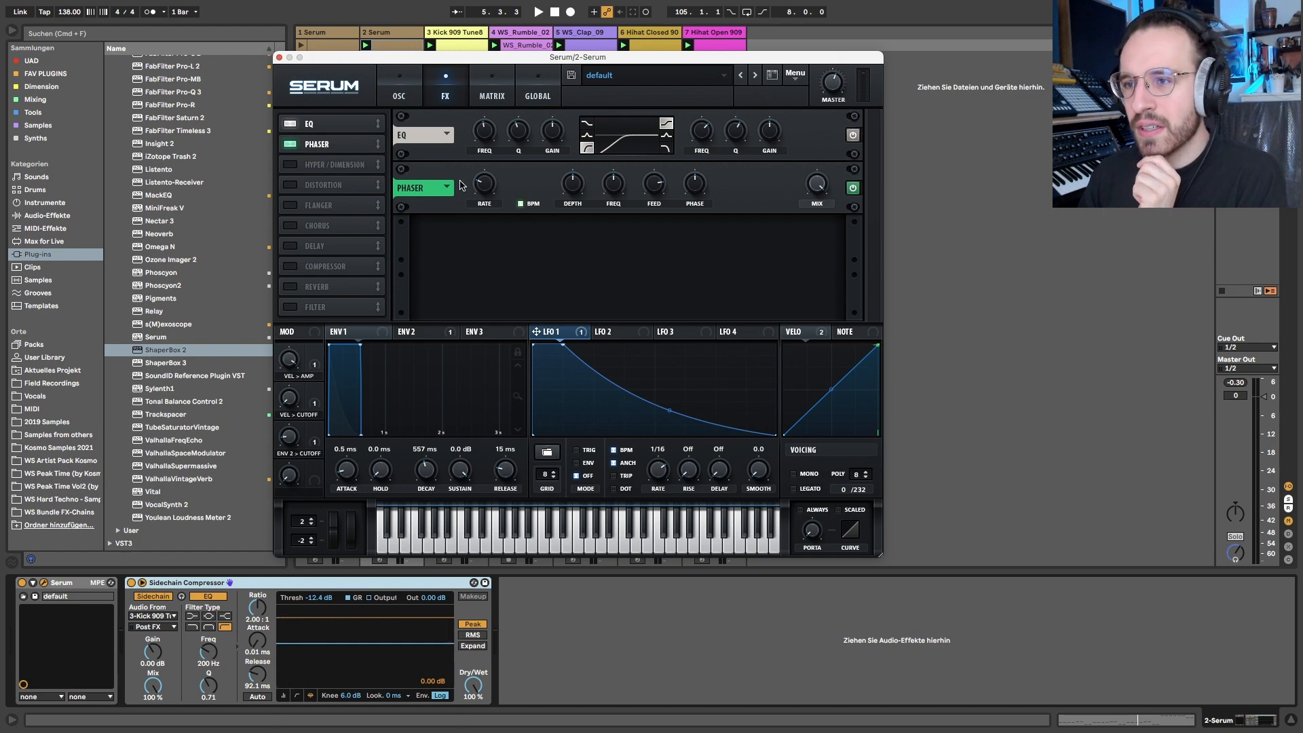
drag(484, 183, 484, 225)
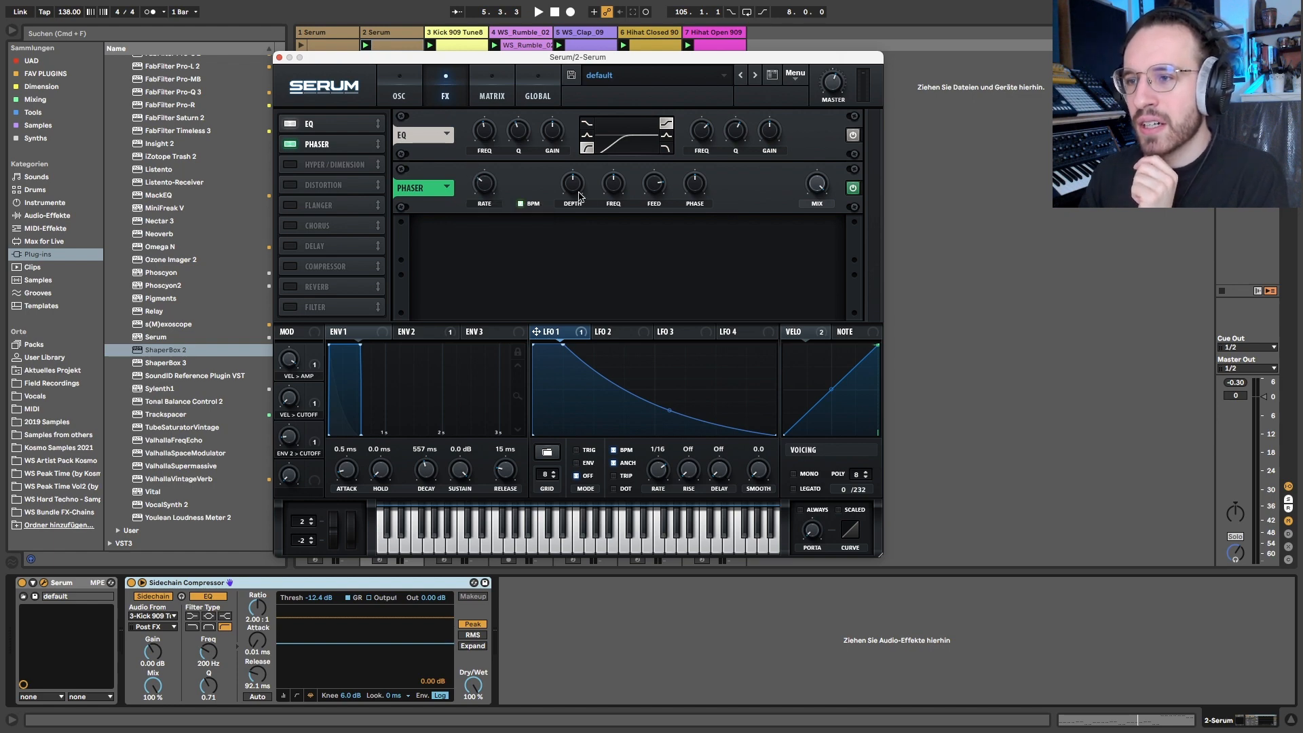
mouse_move(579, 193)
mouse_down()
mouse_move(575, 207)
mouse_move(616, 192)
mouse_move(608, 170)
mouse_move(563, 185)
mouse_up()
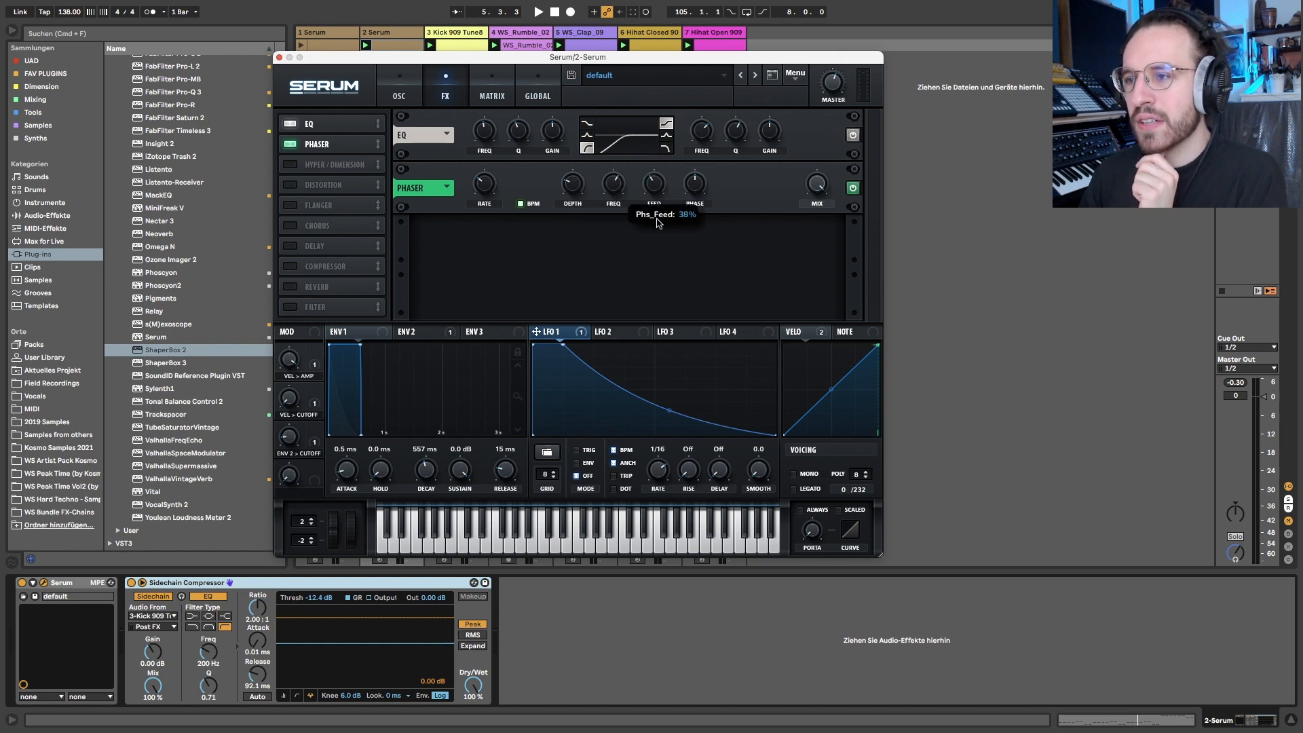
key(space)
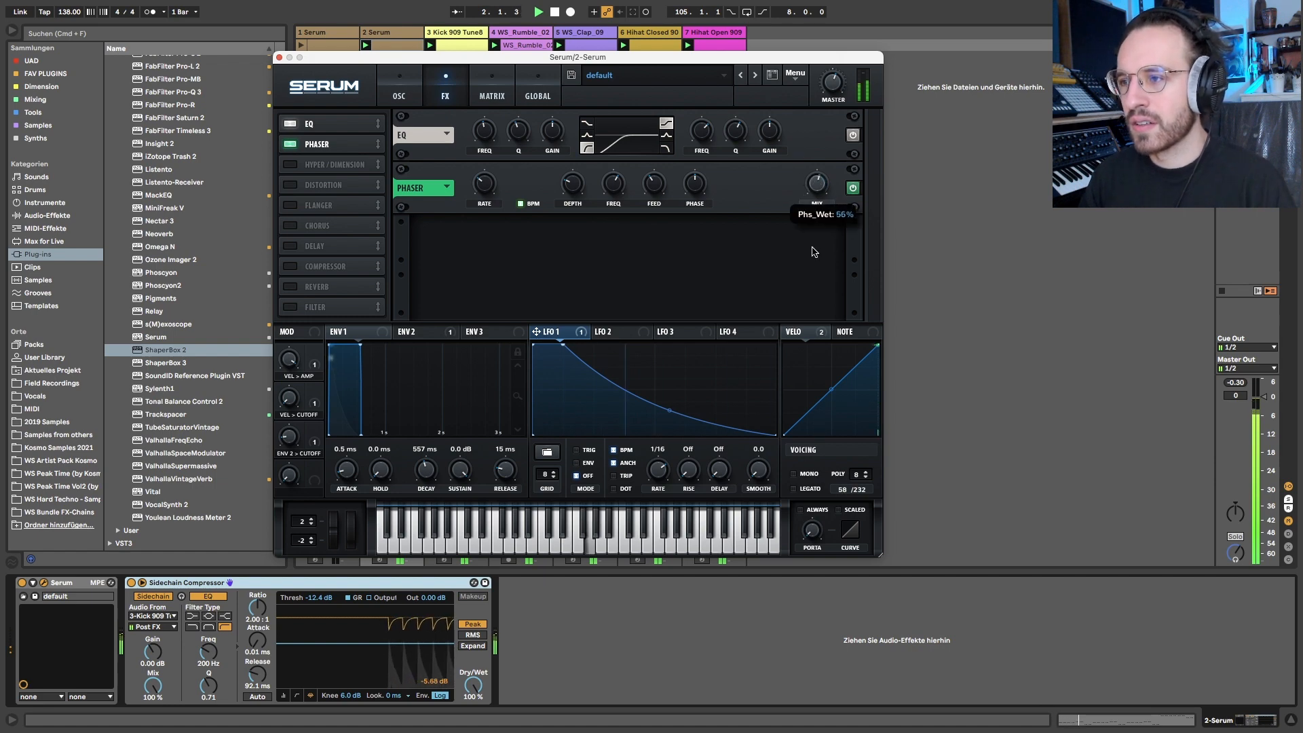
mouse_move(611, 200)
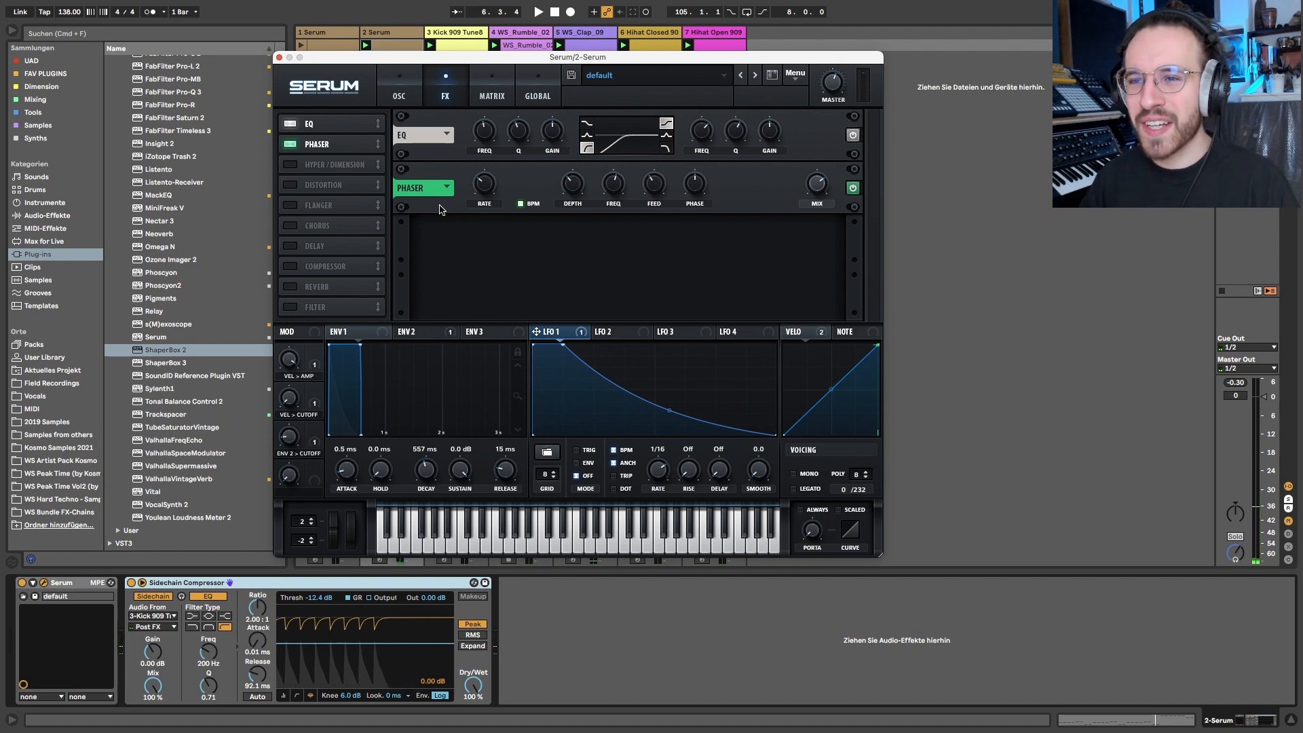
Enable Distortion in Tape Sat. mode with about 10% drive and a post filter lowered to about 145 Hz.
click(289, 185)
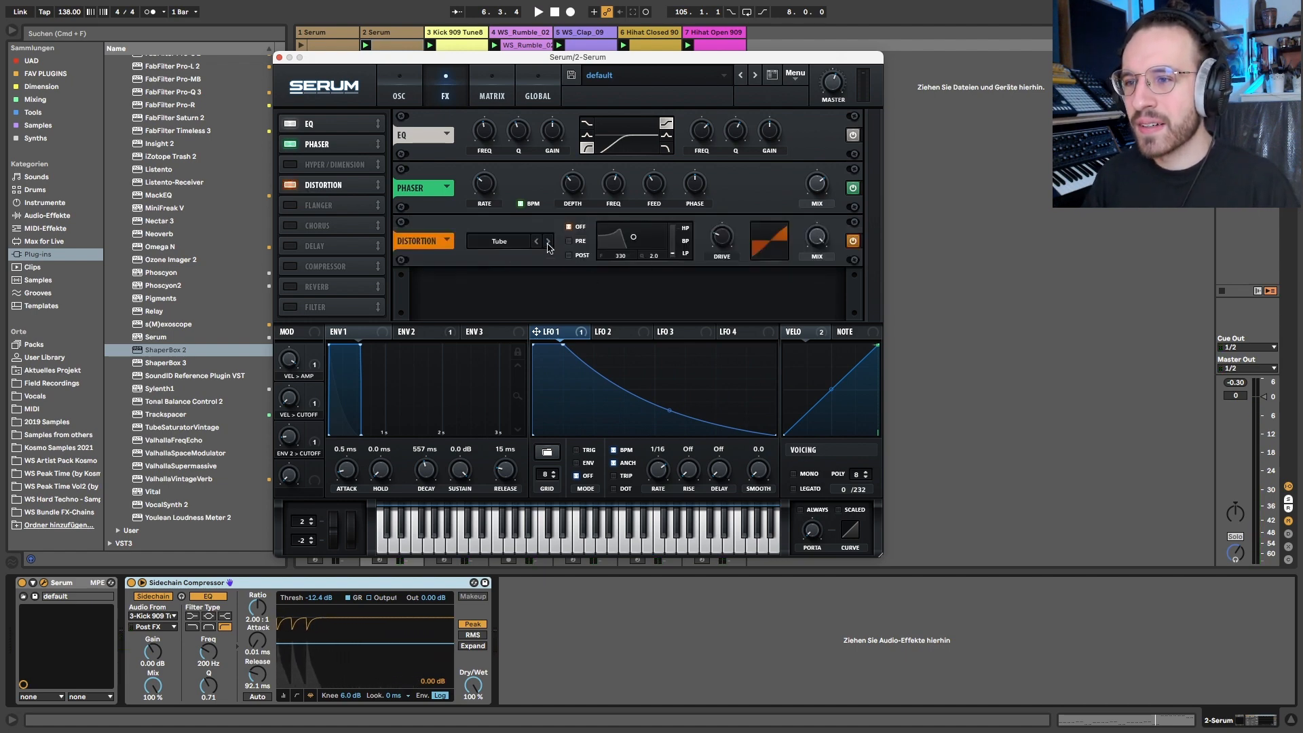
drag(721, 236, 721, 262)
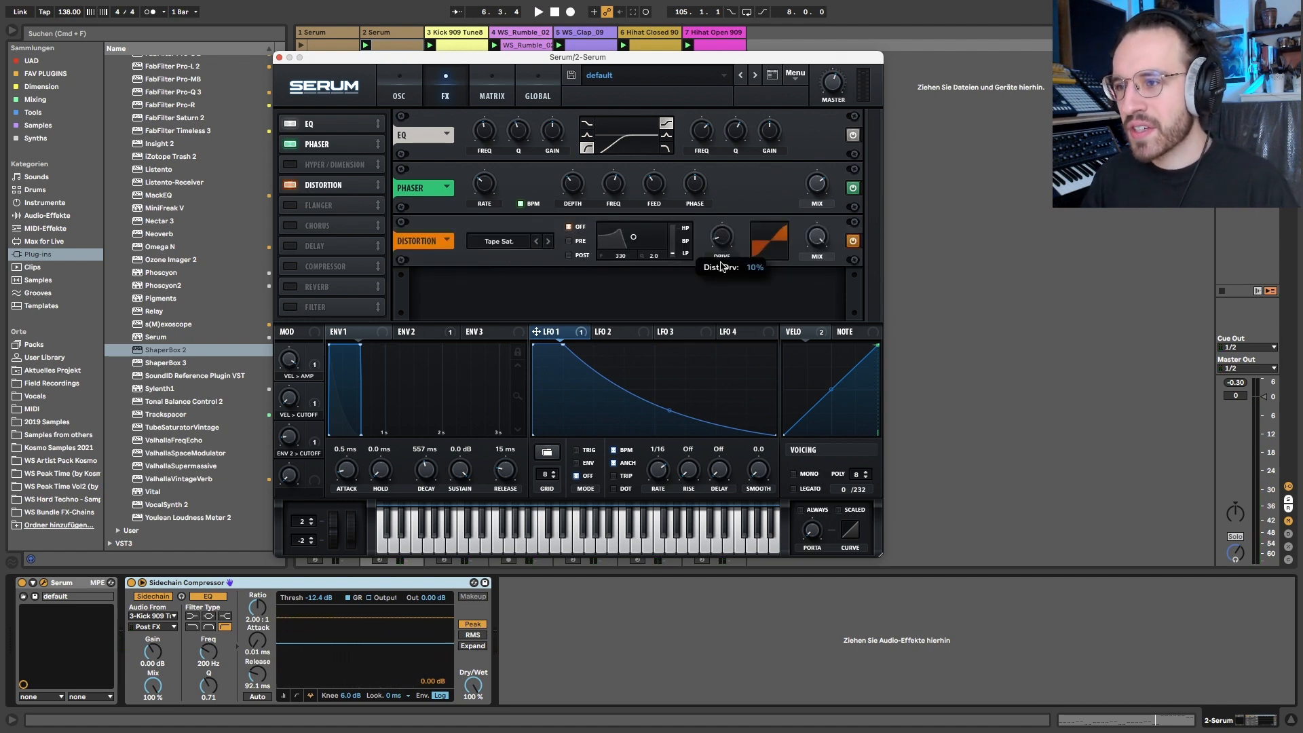
key(space)
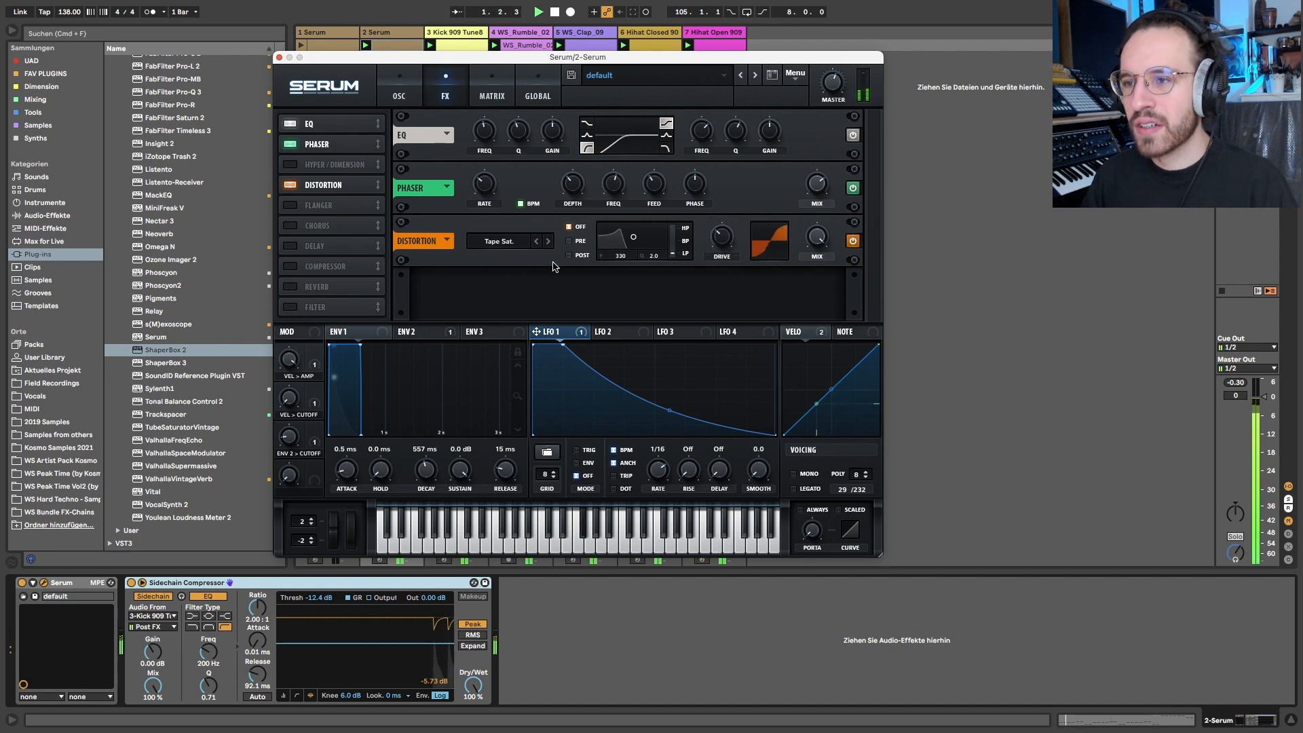
click(569, 255)
mouse_move(635, 237)
mouse_down()
mouse_move(661, 249)
mouse_move(625, 251)
mouse_up()
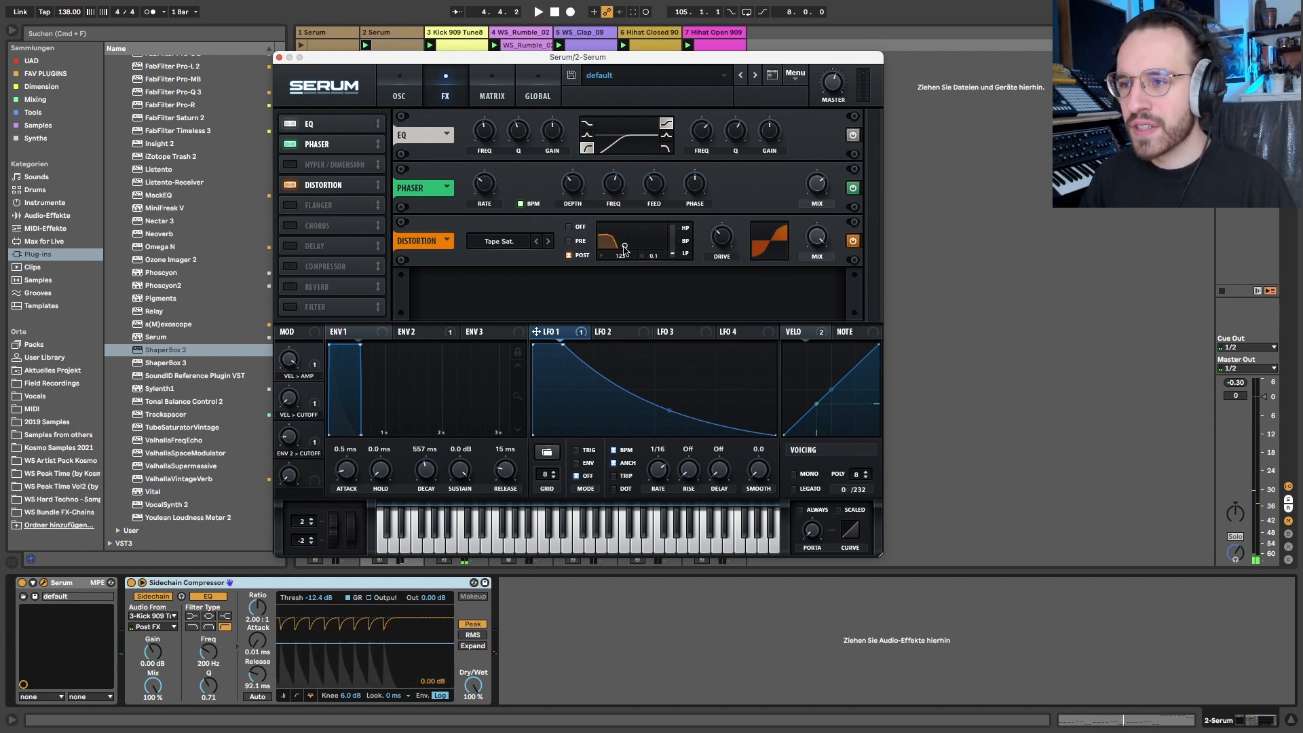
Assign the fourth macro to the Distortion filter's frequency, name it CUTOFF, and sweep it during playback.
drag(312, 468, 619, 255)
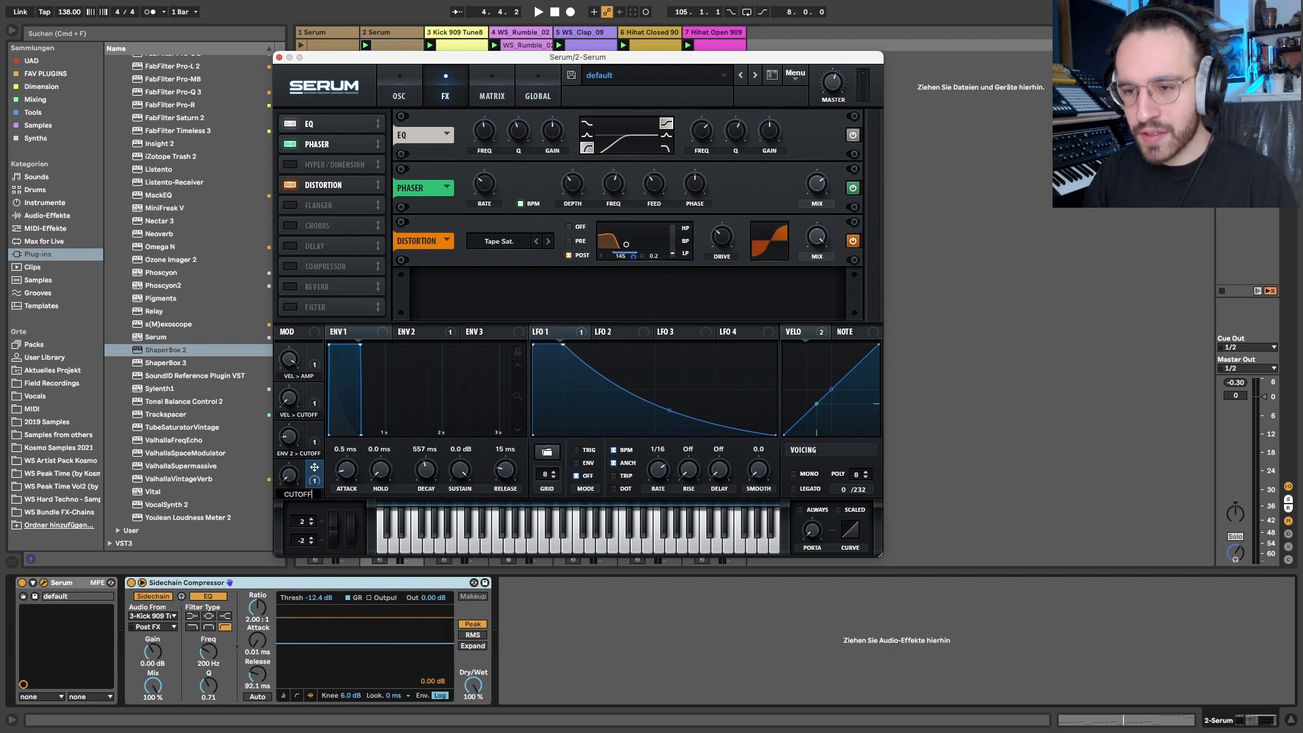
key(space)
drag(298, 473, 323, 288)
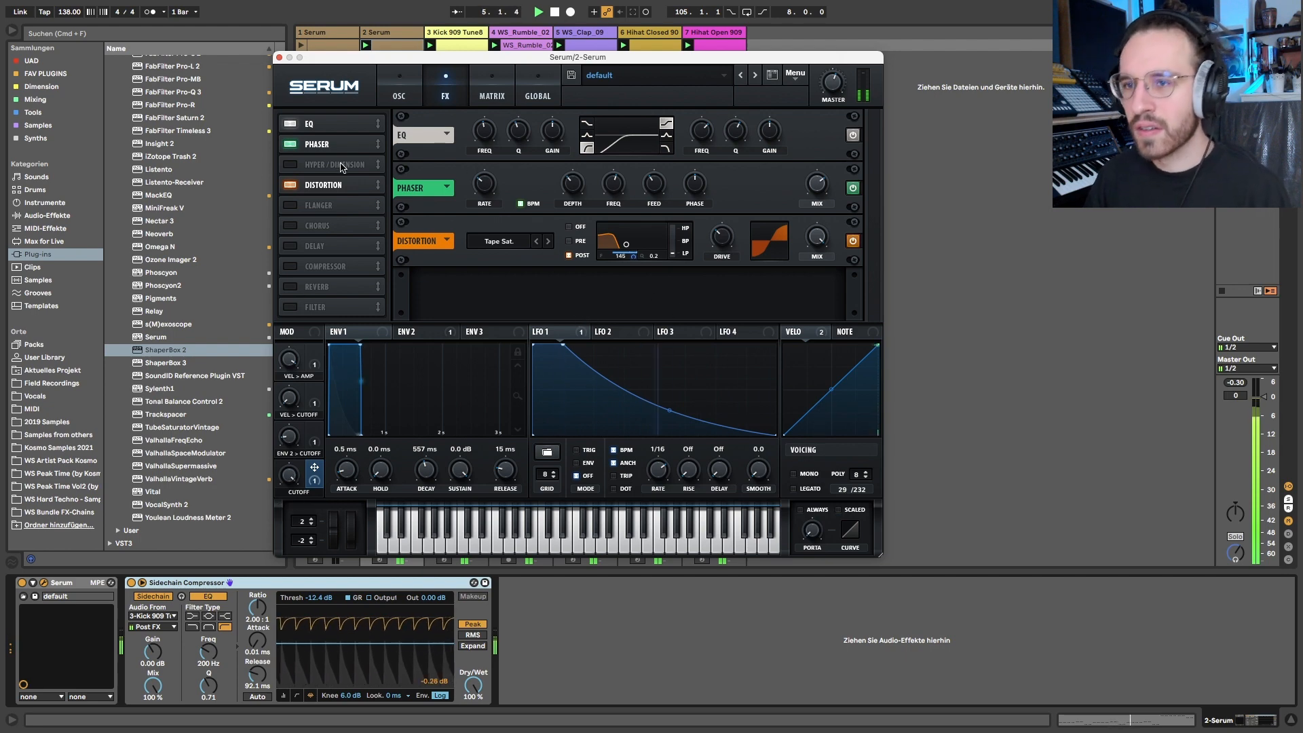
Move Distortion directly after the Phaser in the effects order, then enable Reverb and place it right behind Distortion.
drag(378, 185, 378, 164)
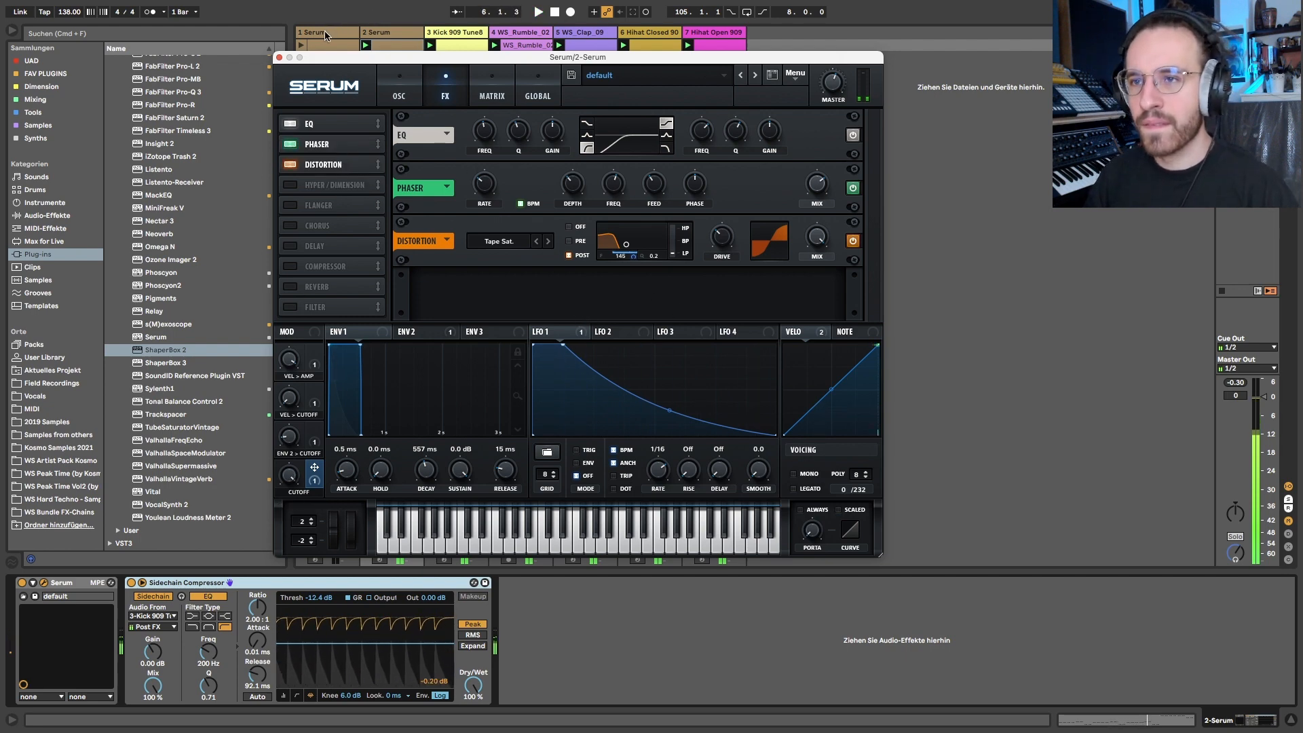
key(space)
click(291, 286)
drag(339, 291, 327, 185)
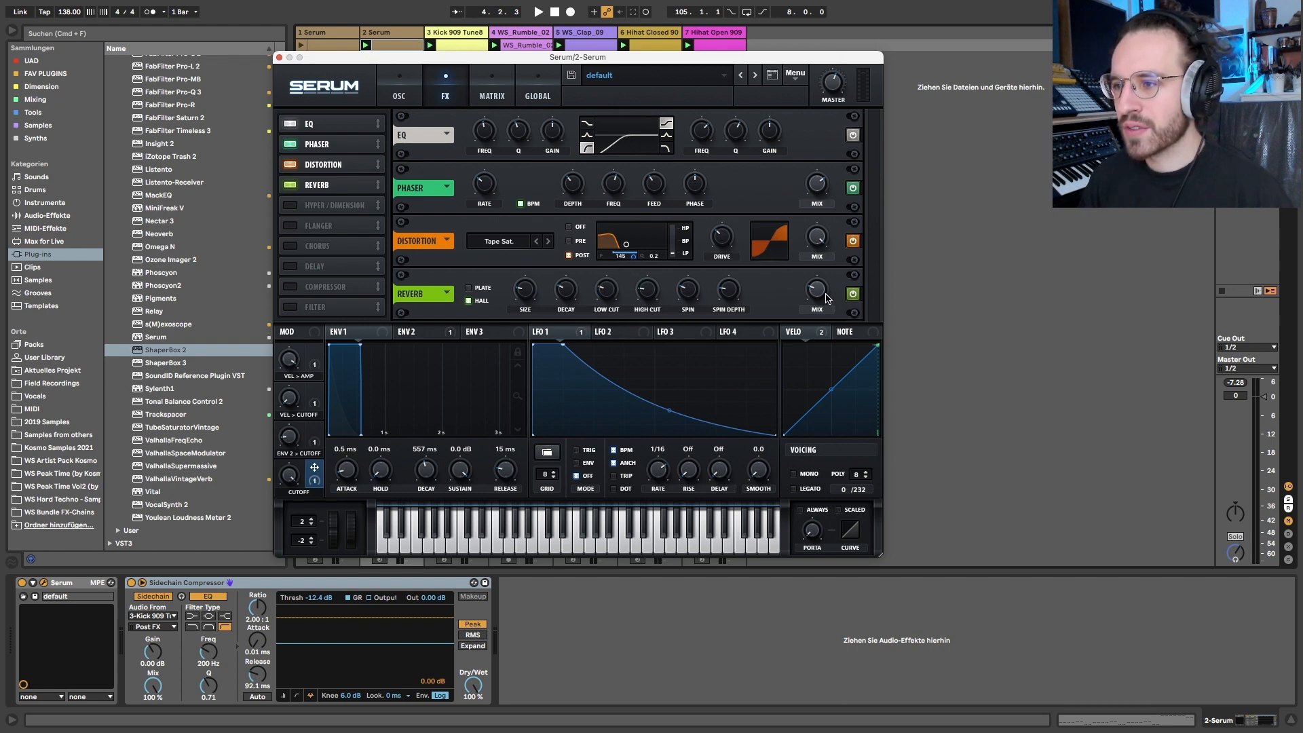
Set the Reverb's mix to about 30% during playback and readjust the Distortion's drive.
key(space)
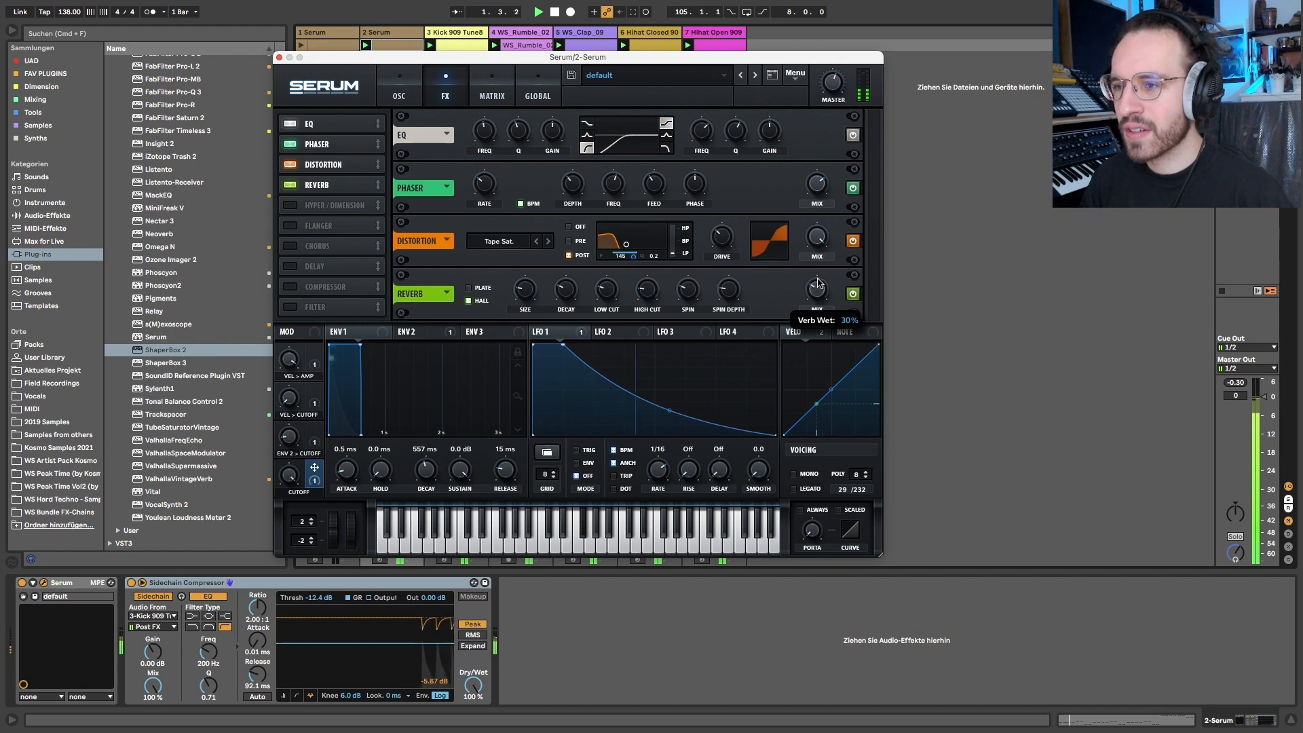
drag(818, 279, 816, 272)
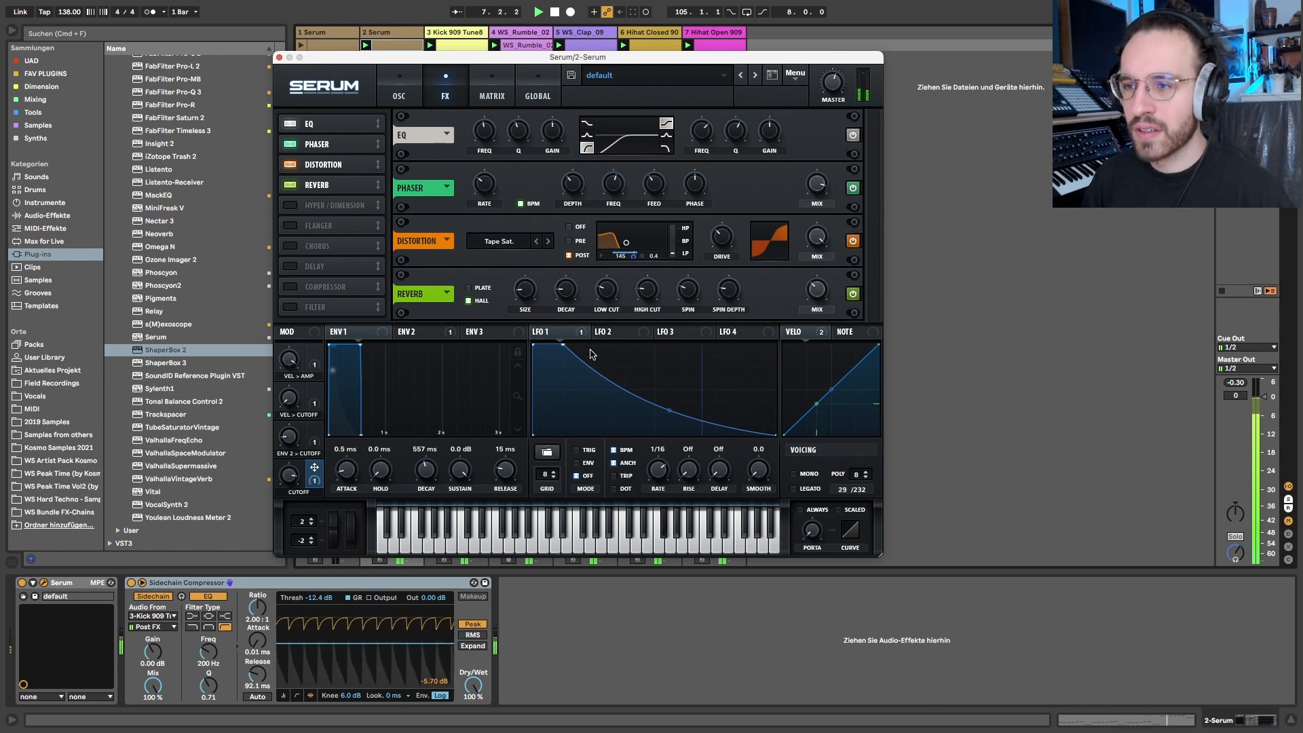
drag(745, 57, 940, 63)
drag(844, 265, 848, 227)
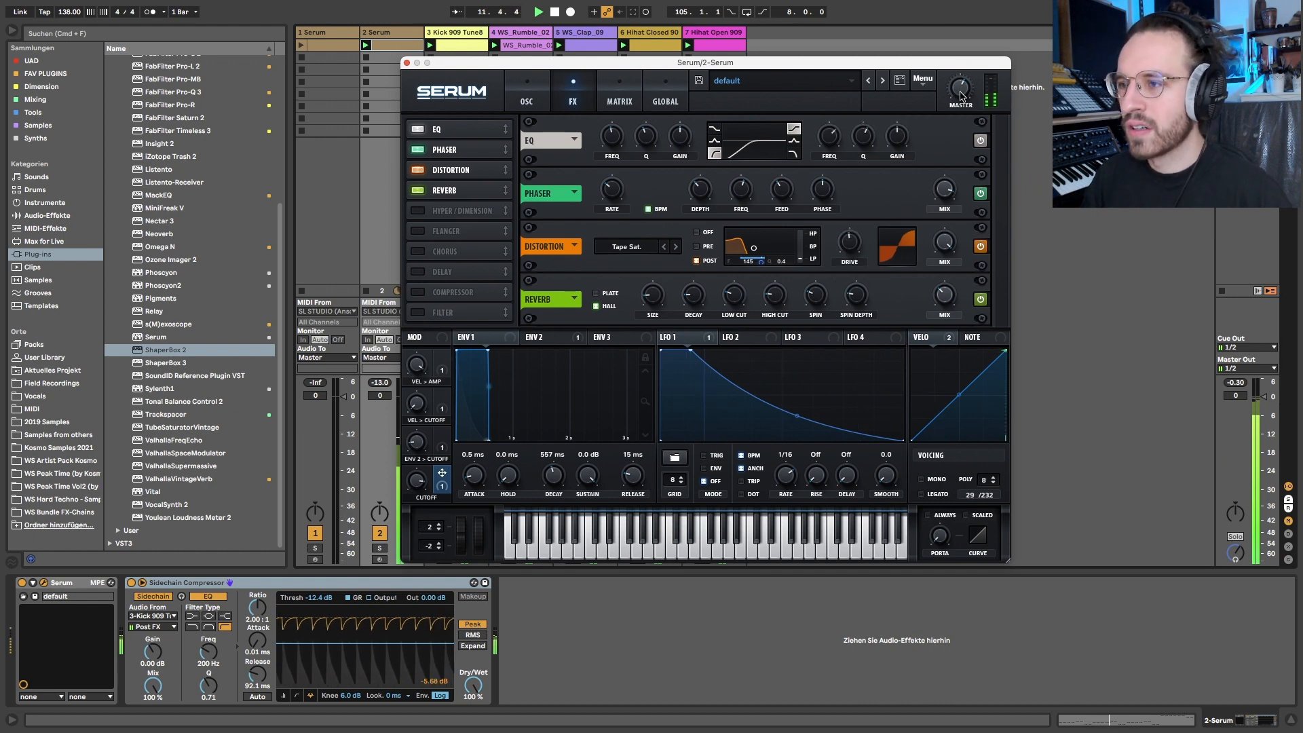
Return Serum to its oscillator page, review it during playback, and close the synth window.
click(526, 88)
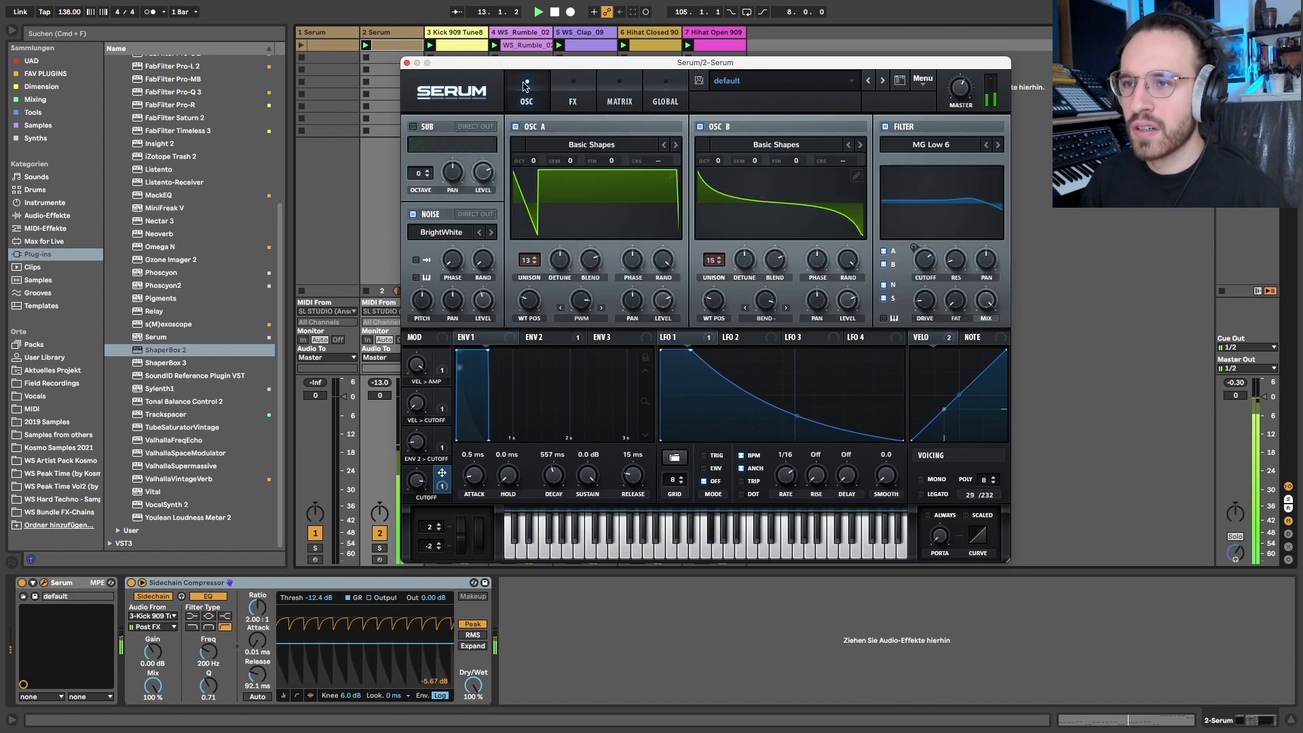
click(407, 63)
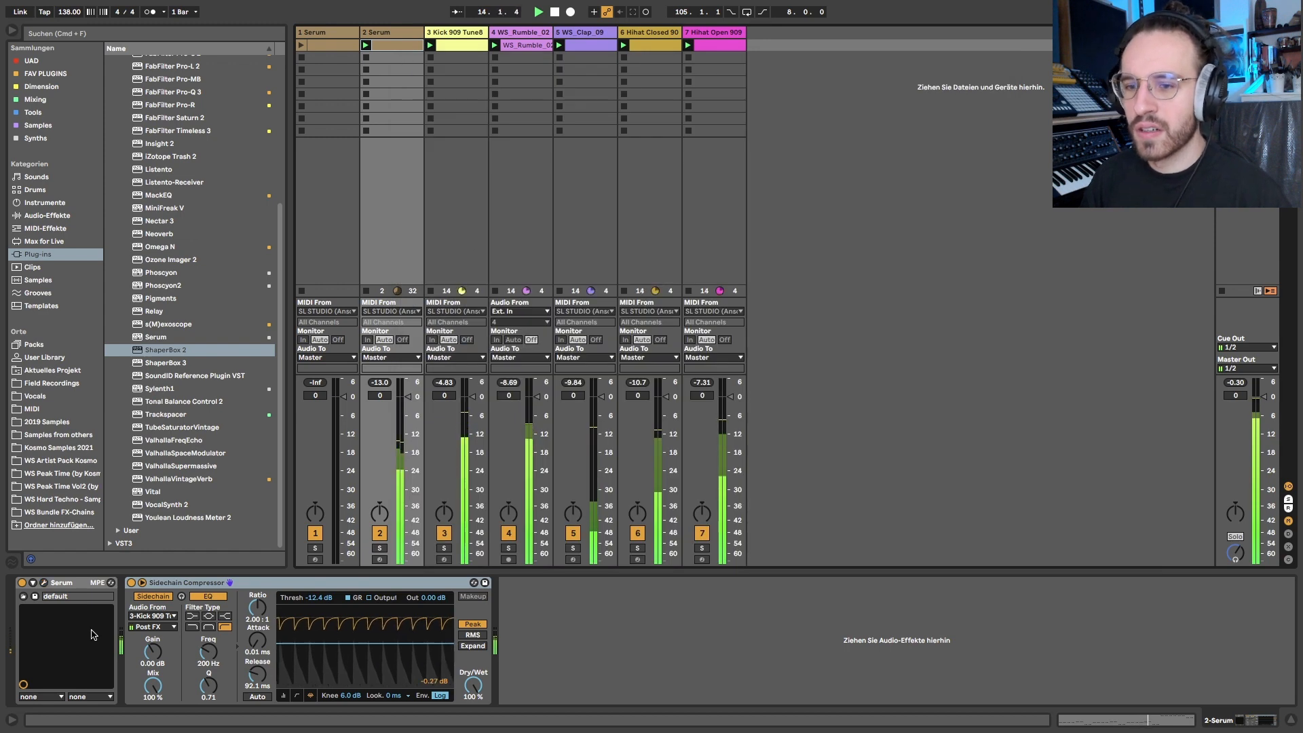
click(47, 583)
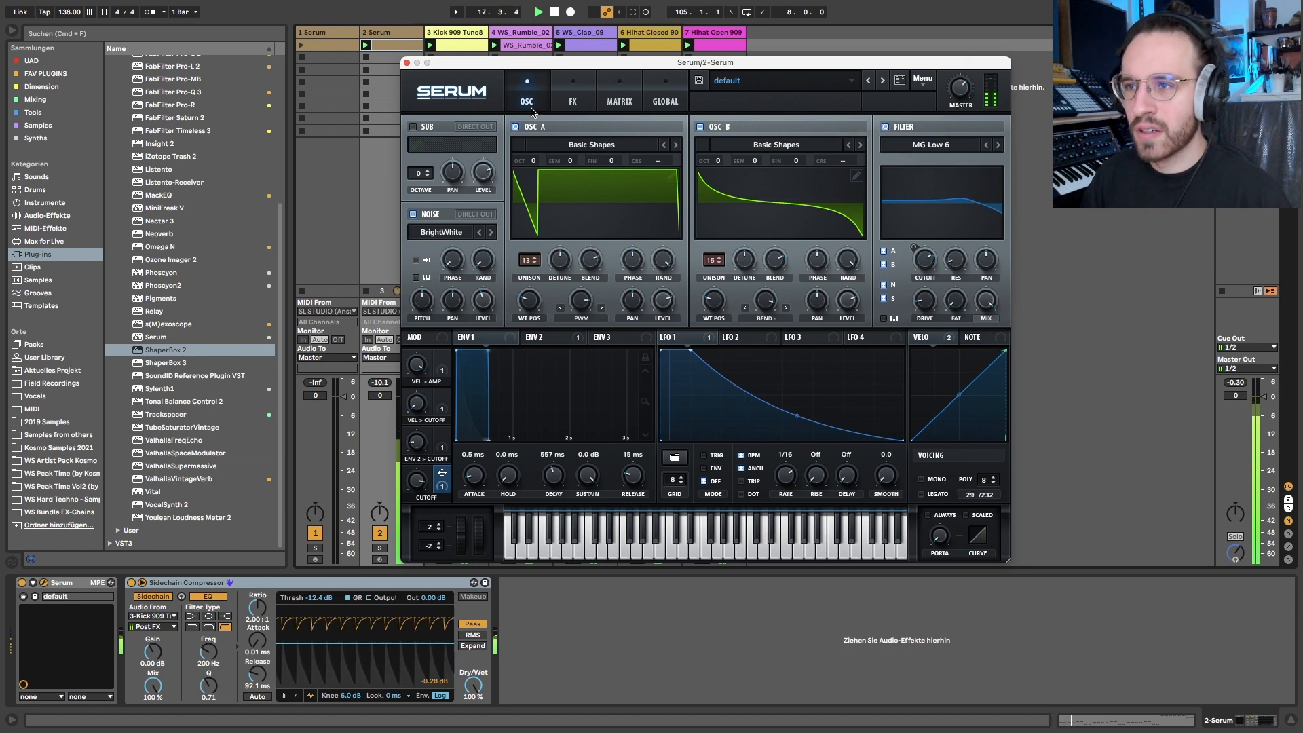
click(44, 583)
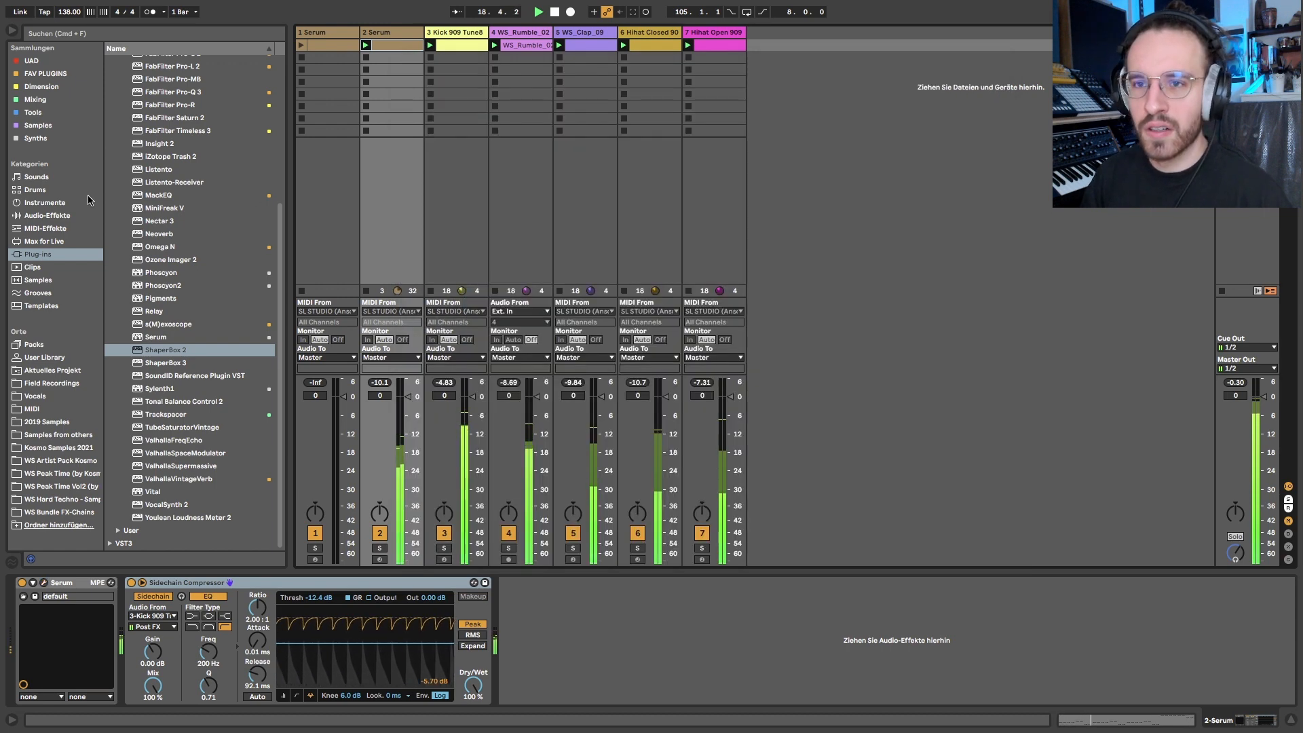
Insert an EQ Eight between Serum and the Sidechain Compressor and set its first band to a low cut.
click(46, 215)
double_click(142, 267)
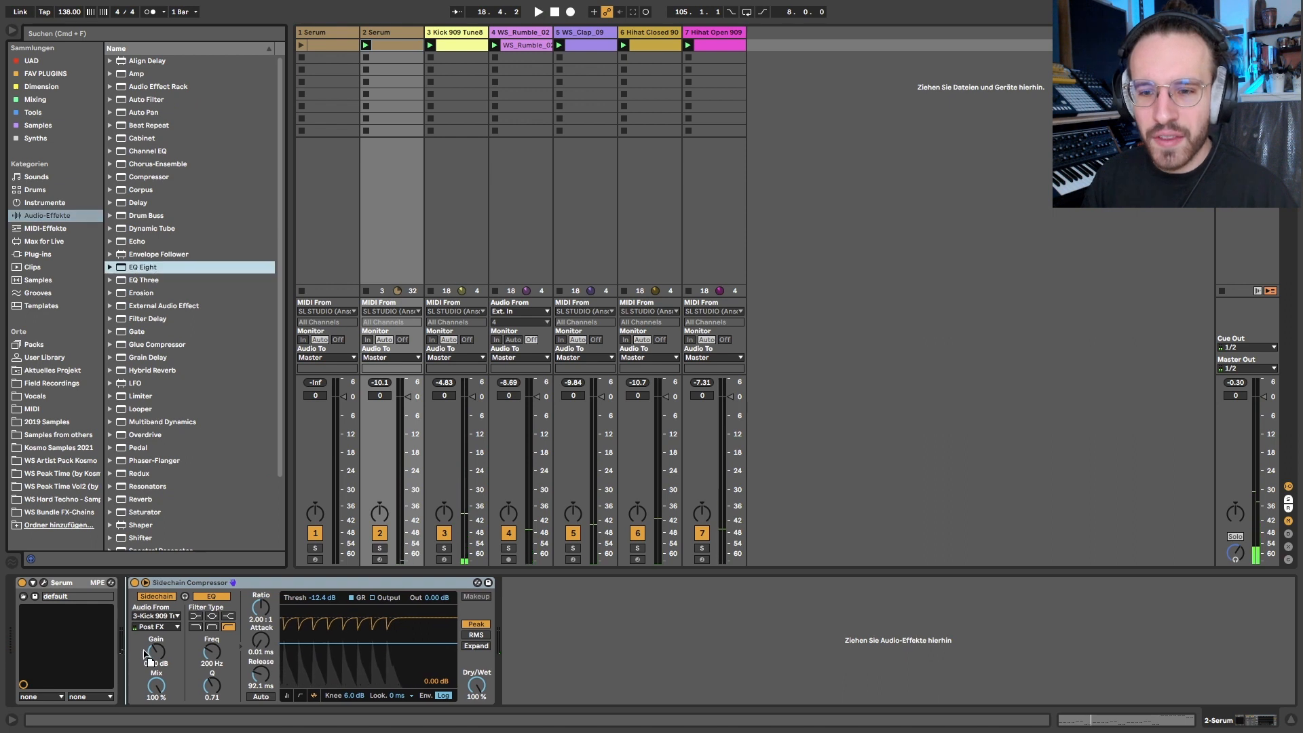
click(178, 687)
click(193, 638)
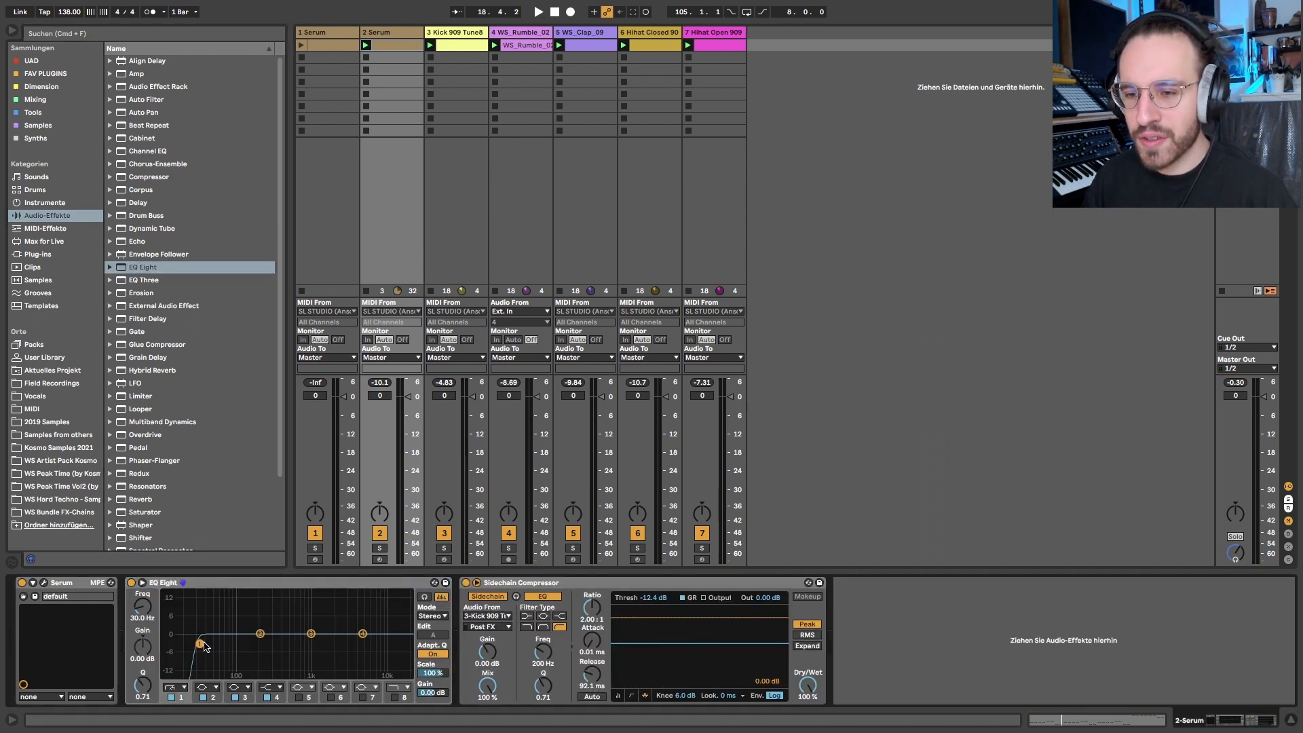
During playback, raise the EQ's low cut to about 300 Hz, dip the upper mids slightly, and enable band 8 as a 9.18 kHz high cut.
key(space)
mouse_move(201, 650)
mouse_down()
mouse_move(403, 642)
mouse_move(386, 637)
mouse_up()
click(394, 697)
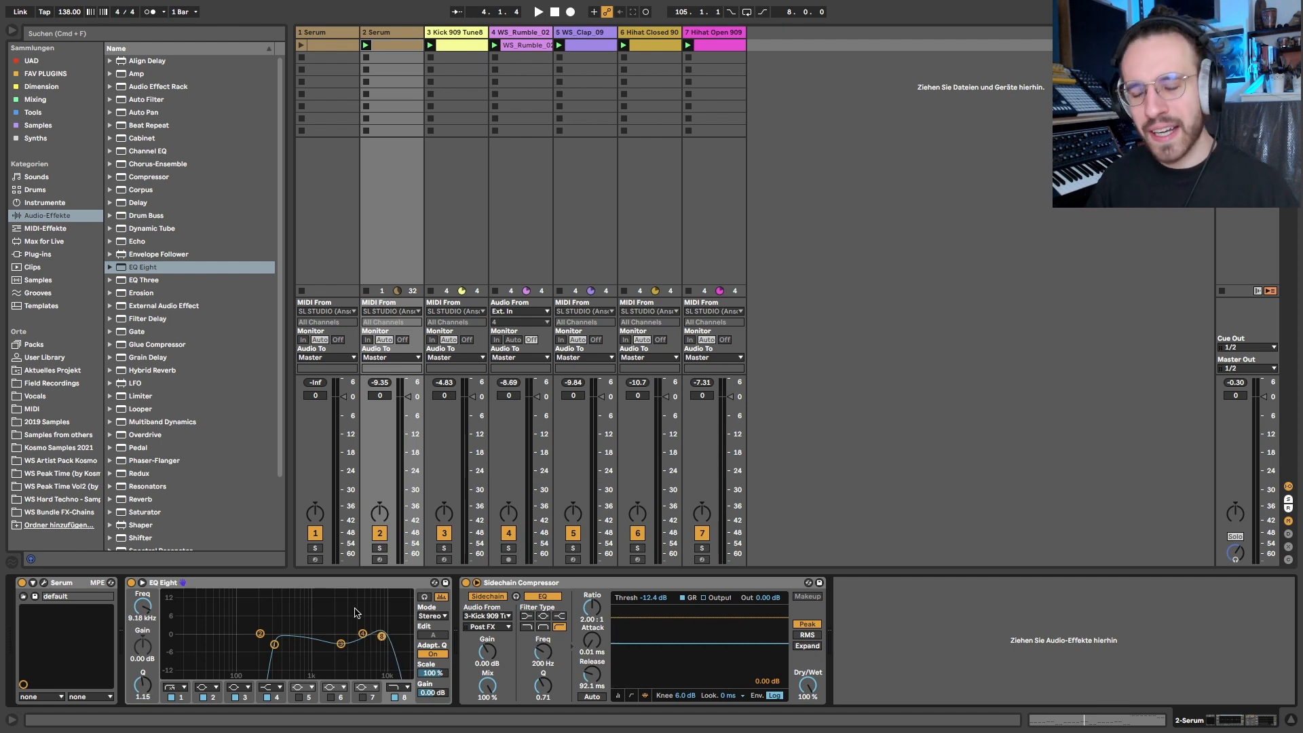
Play the loop repeatedly to check how the equalized lead sits with the drums.
key(space)
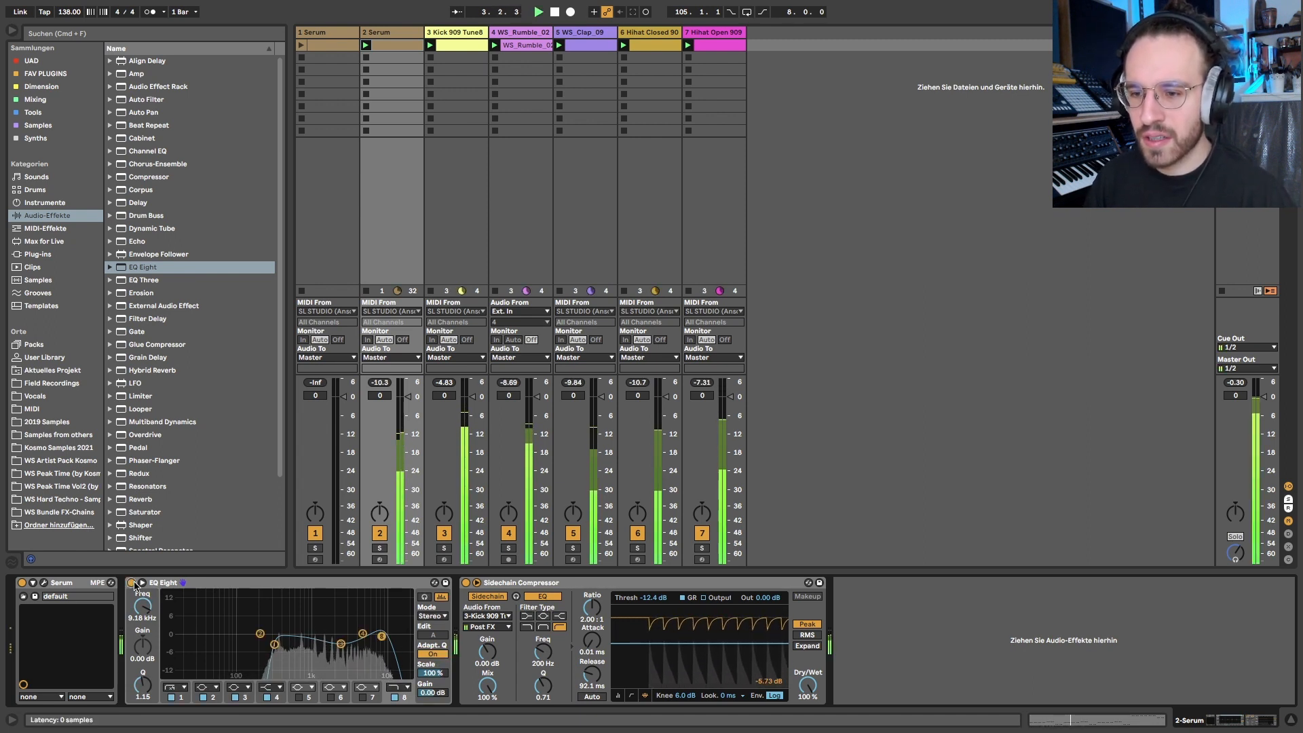
key(space)
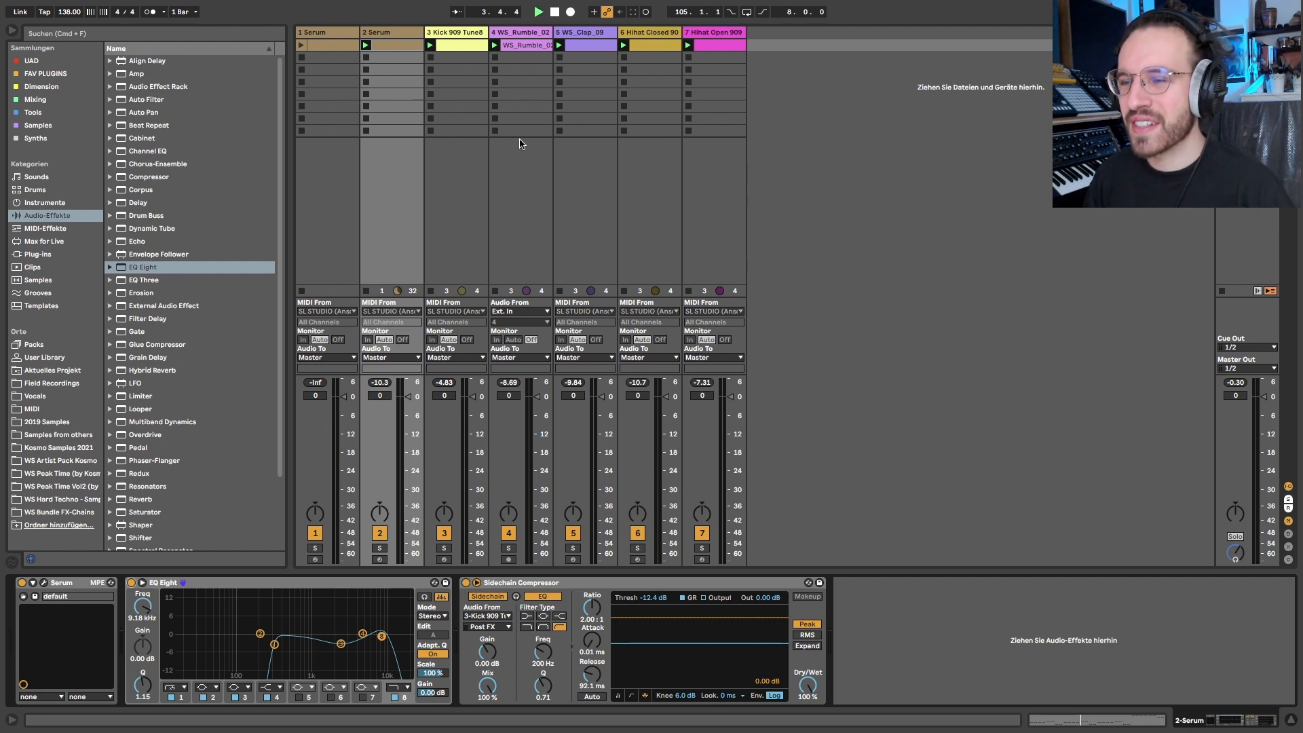
key(space)
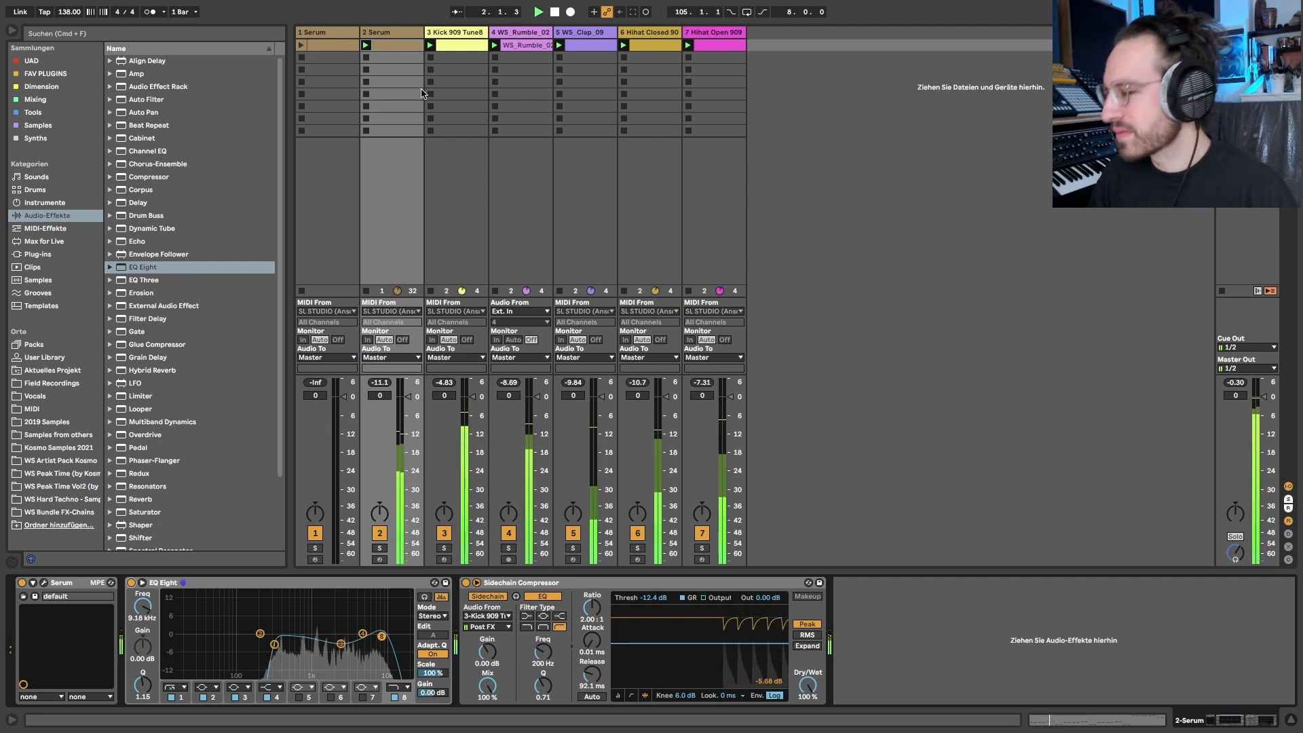